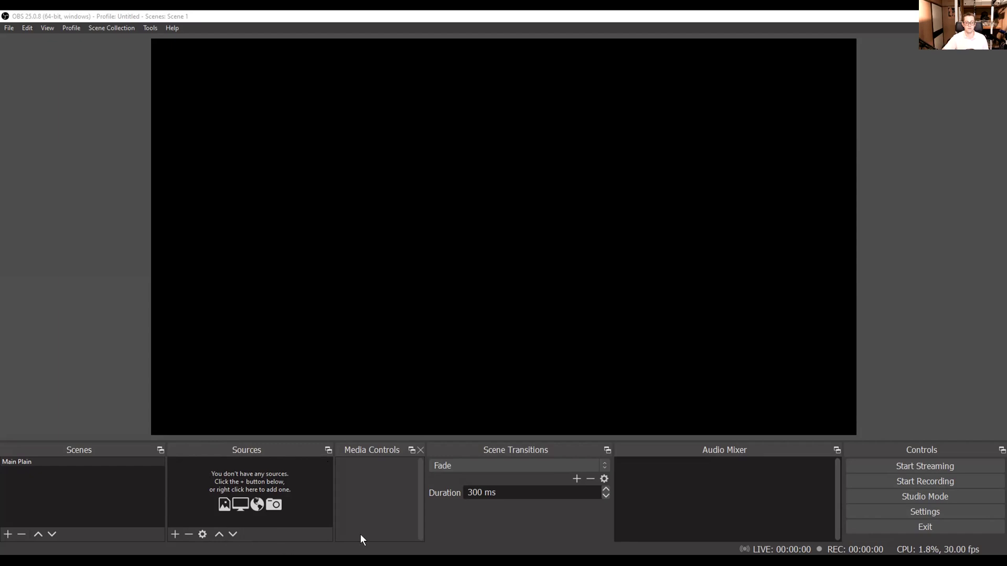
Add a video capture device source named Camera 1 to the Main Plain scene and select 1080P Webcam as its device
{"action": "left_click", "coordinate": [176, 535]}
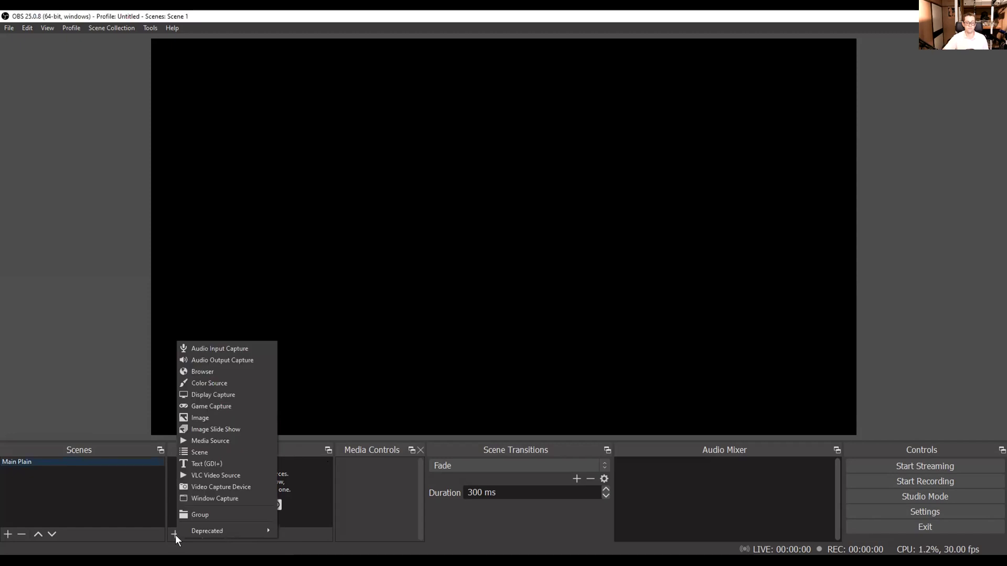
{"action": "left_click", "coordinate": [237, 489]}
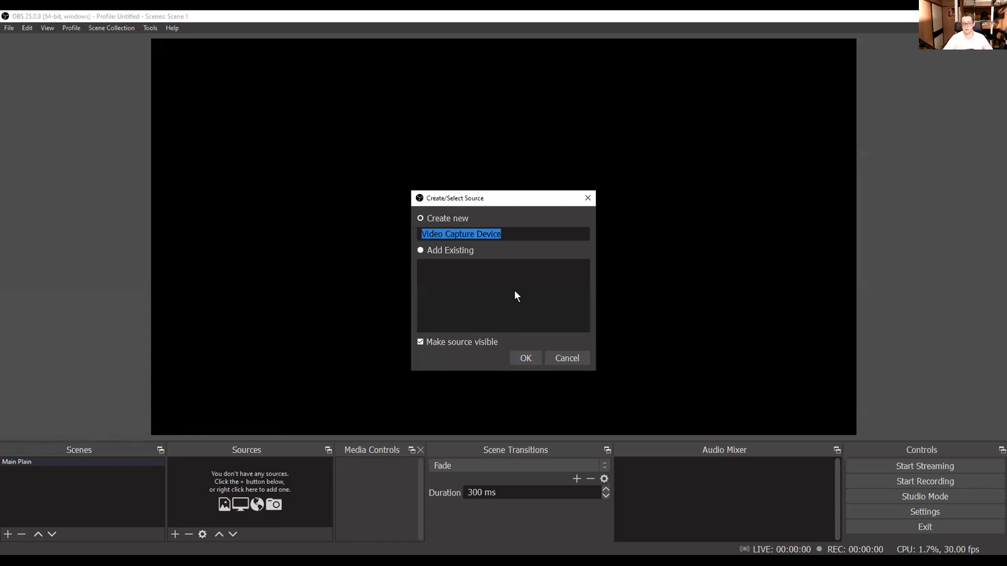
{"action": "key", "text": "BackSpace"}
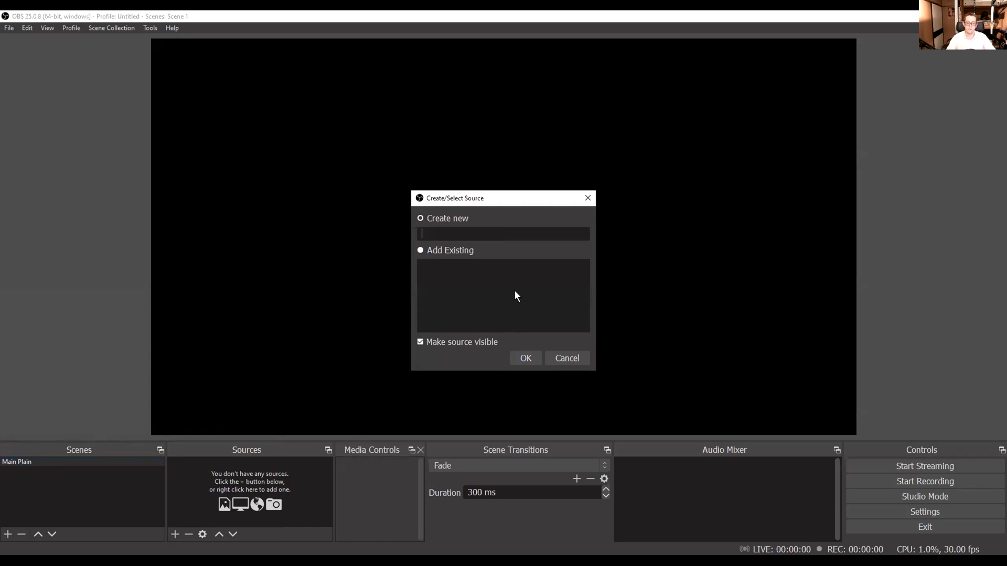
{"action": "type", "text": "Camera 1"}
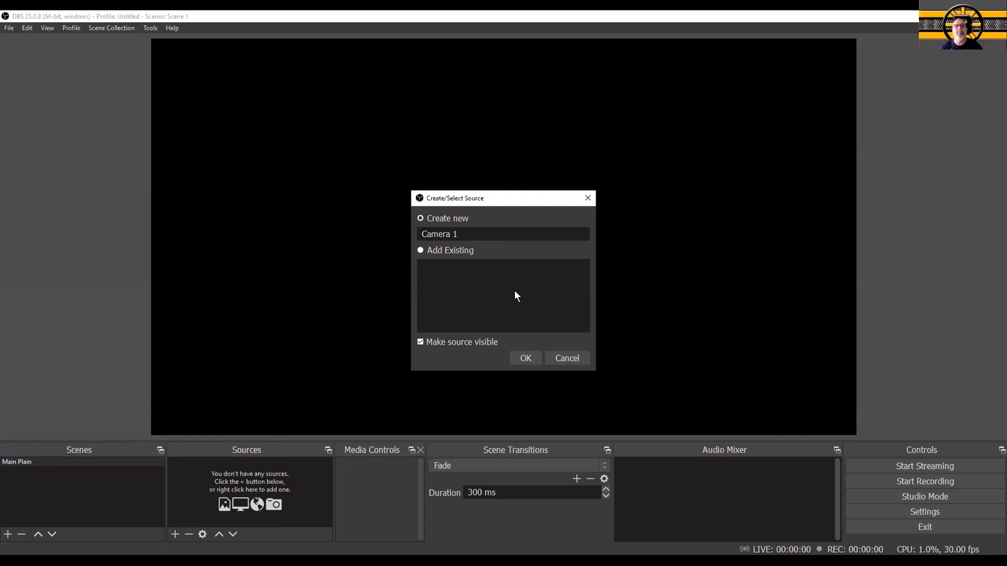
{"action": "key", "text": "Return"}
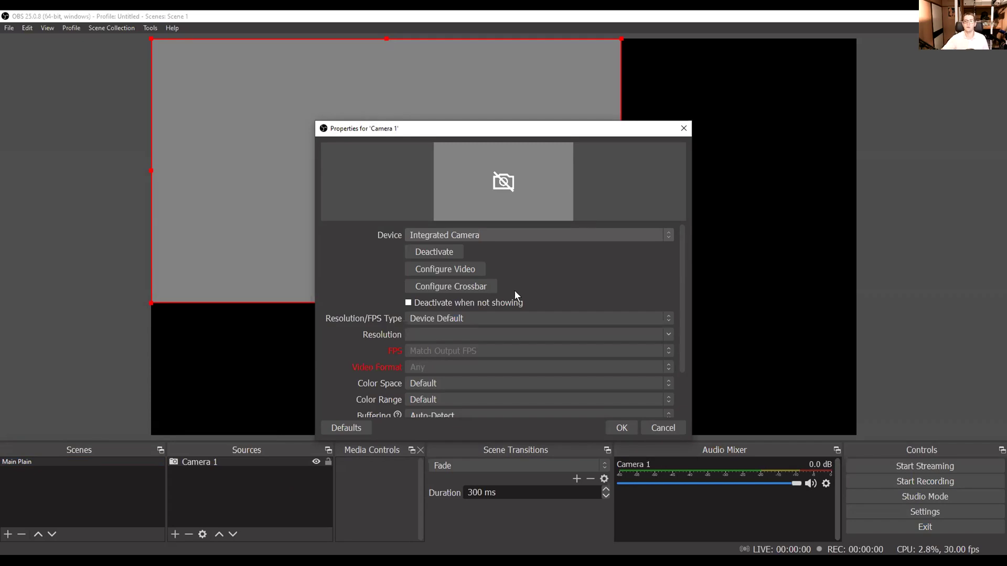
{"action": "left_click", "coordinate": [633, 237]}
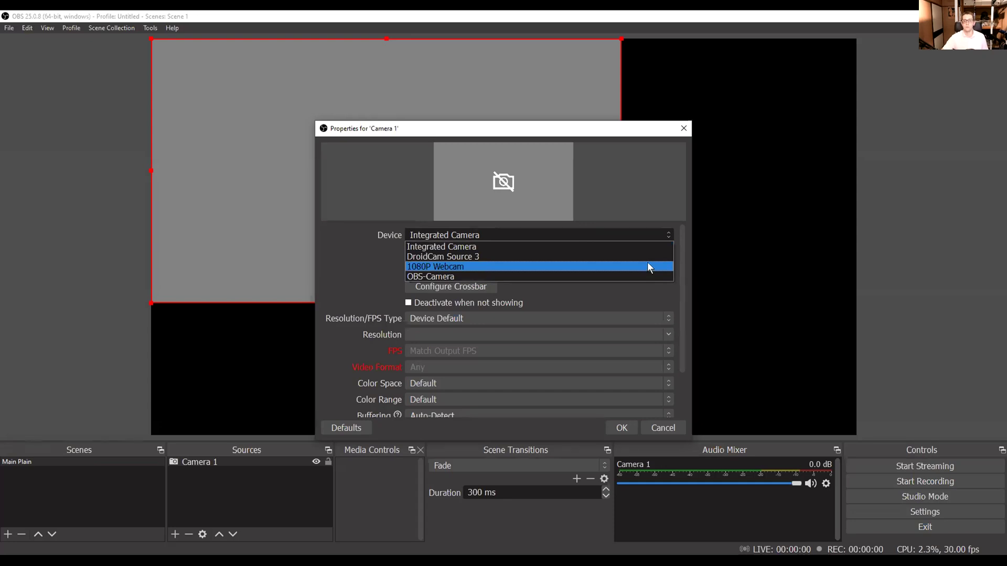
{"action": "left_click", "coordinate": [650, 267]}
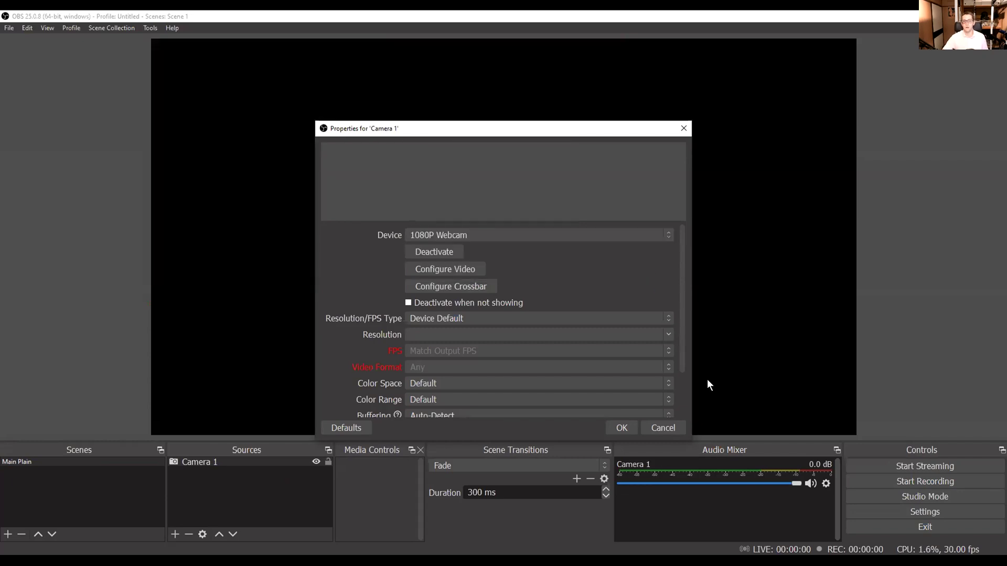
Set Camera 1's resolution type to Custom with a 1920x1080 resolution and accept the source properties
{"action": "left_click", "coordinate": [491, 316]}
{"action": "left_click", "coordinate": [491, 338]}
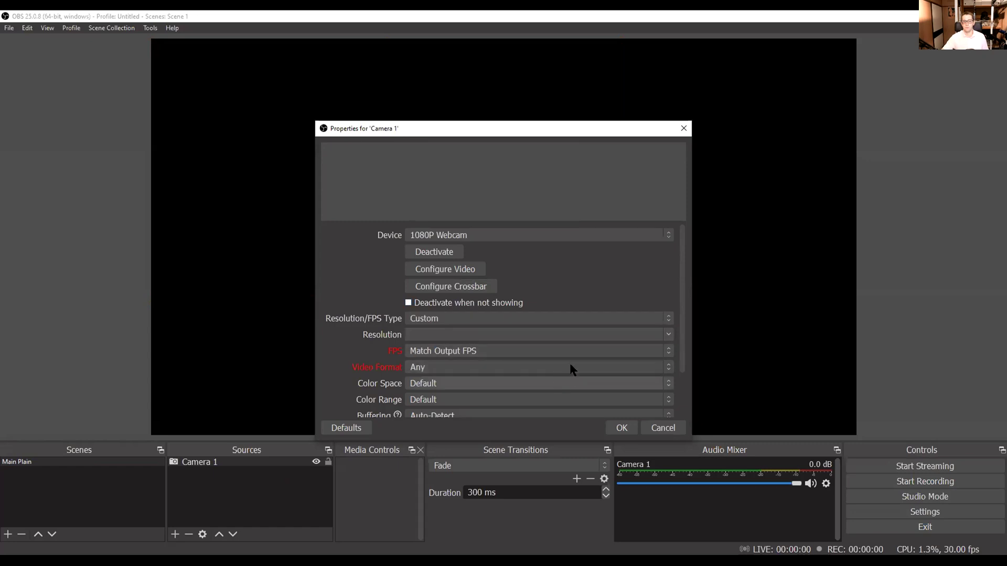
{"action": "left_click", "coordinate": [532, 313]}
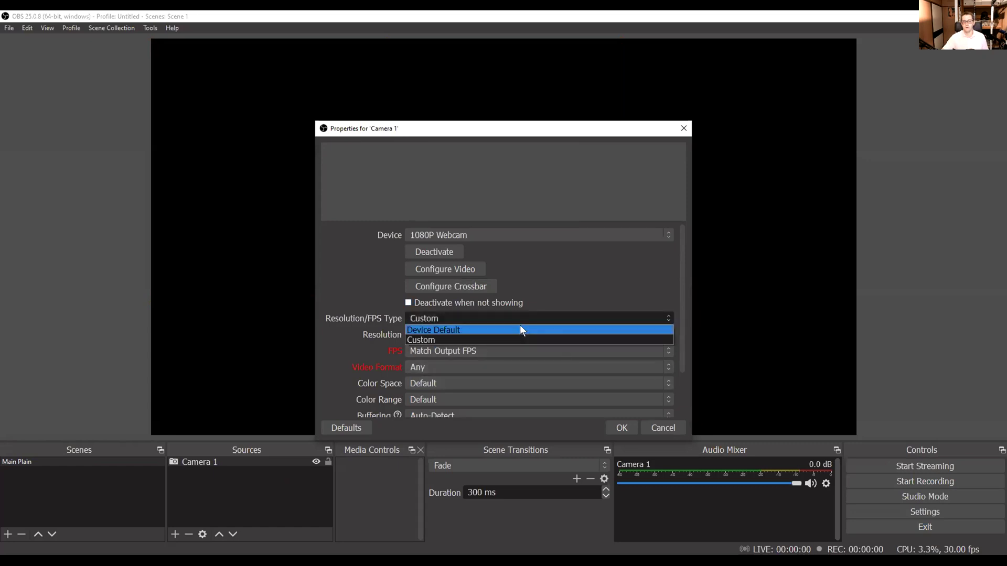
{"action": "left_click", "coordinate": [369, 328]}
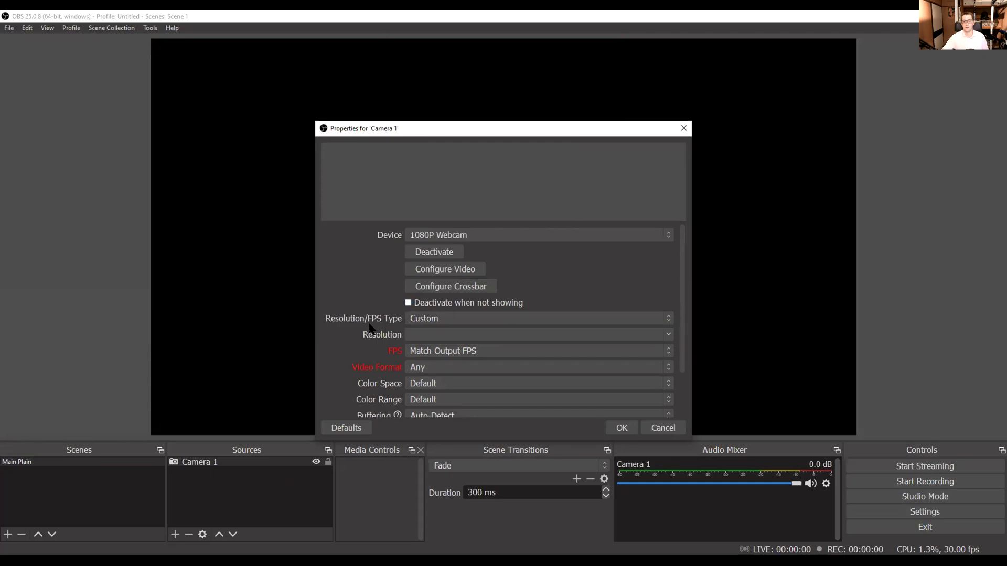
{"action": "left_click", "coordinate": [447, 320]}
{"action": "left_click", "coordinate": [449, 334]}
{"action": "left_click", "coordinate": [666, 335]}
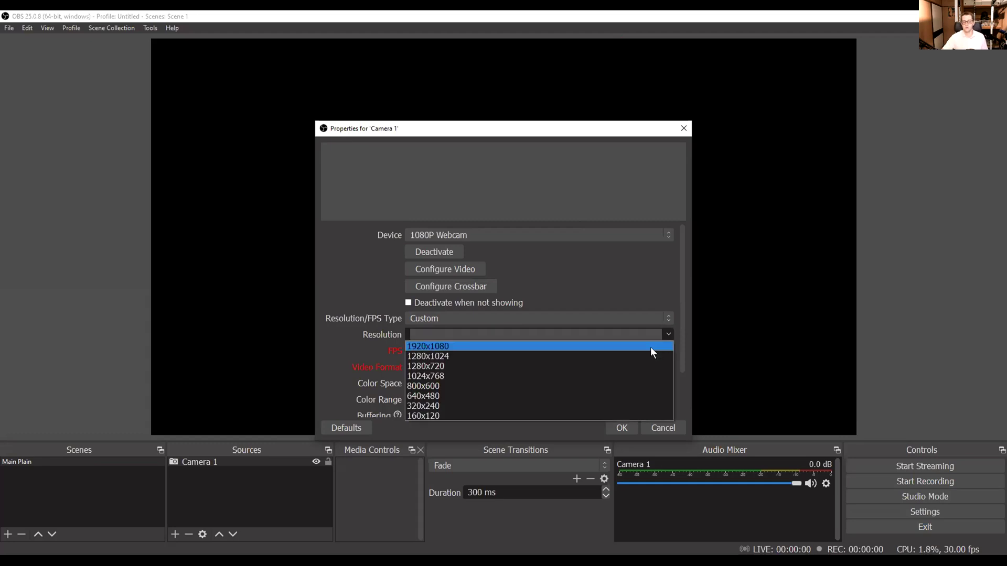
{"action": "left_click", "coordinate": [651, 348]}
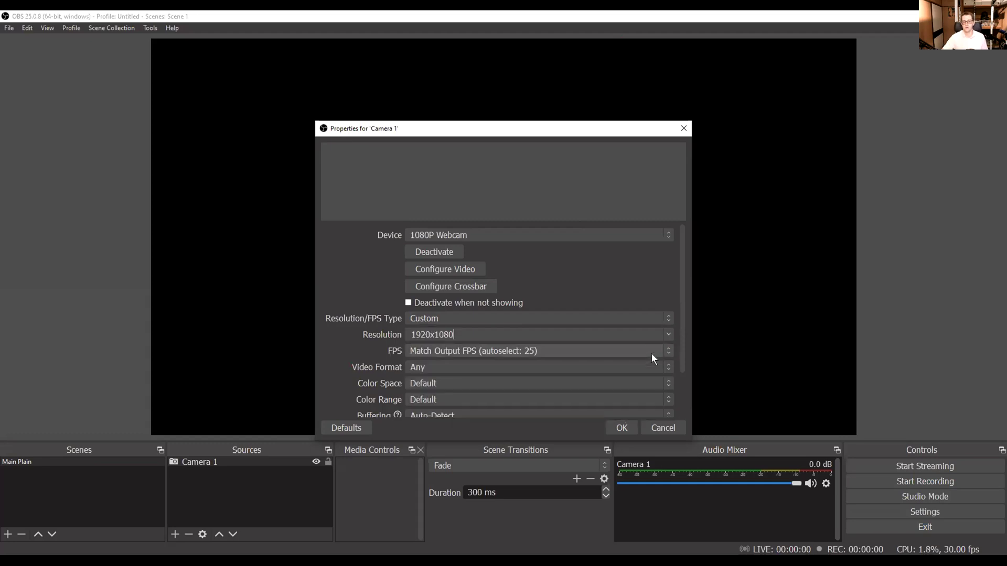
{"action": "left_click", "coordinate": [624, 428]}
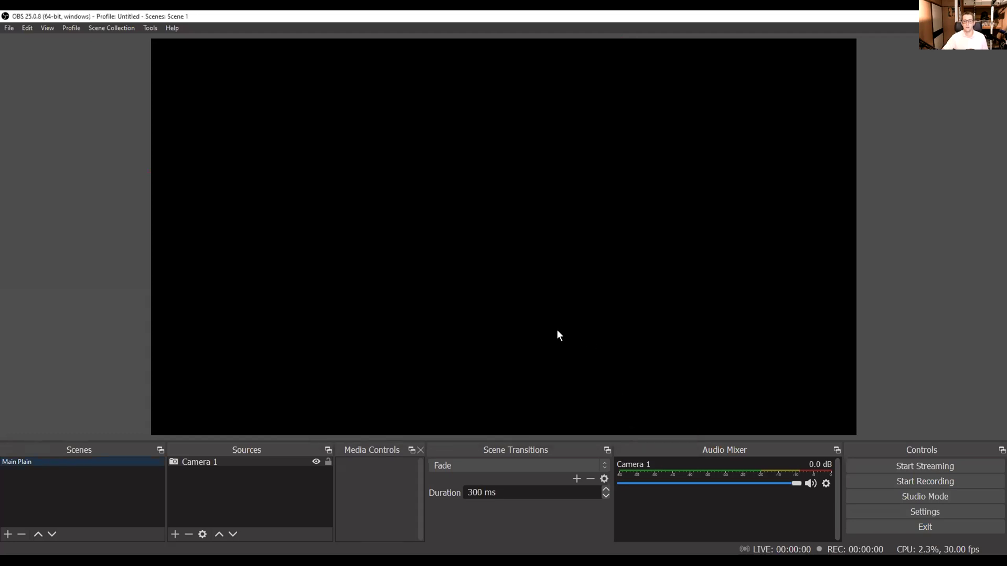
Toggle Camera 1's visibility off and on, and restore and re-maximize the program window to try to refresh the preview
{"action": "left_click", "coordinate": [316, 462]}
{"action": "left_click", "coordinate": [316, 462]}
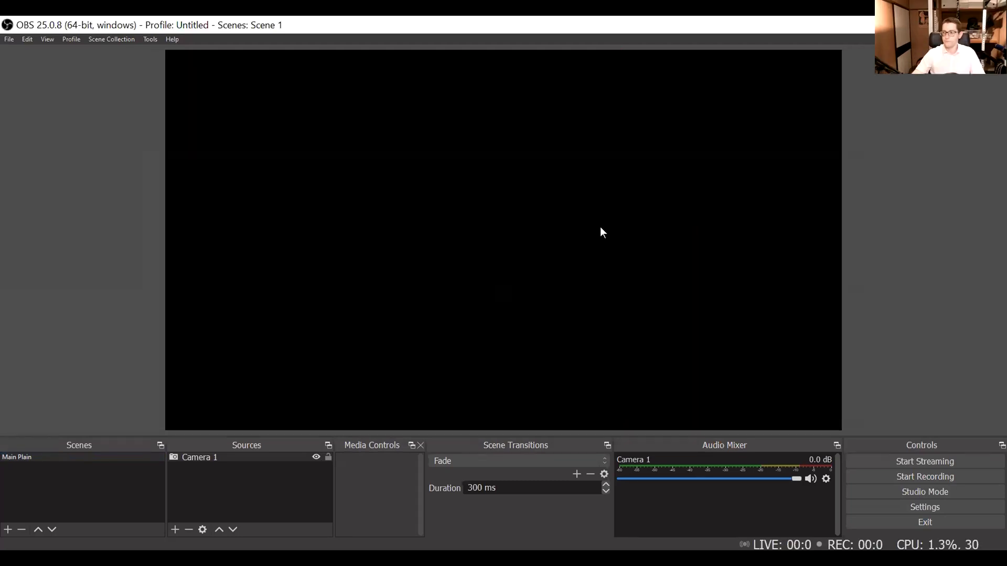
{"action": "double_click", "coordinate": [851, 25]}
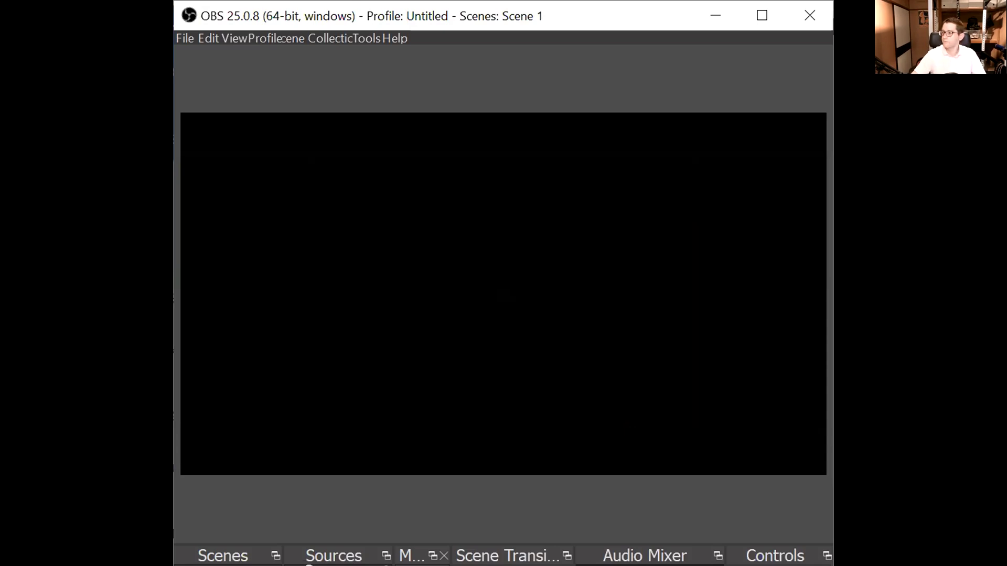
{"action": "left_click", "coordinate": [767, 21]}
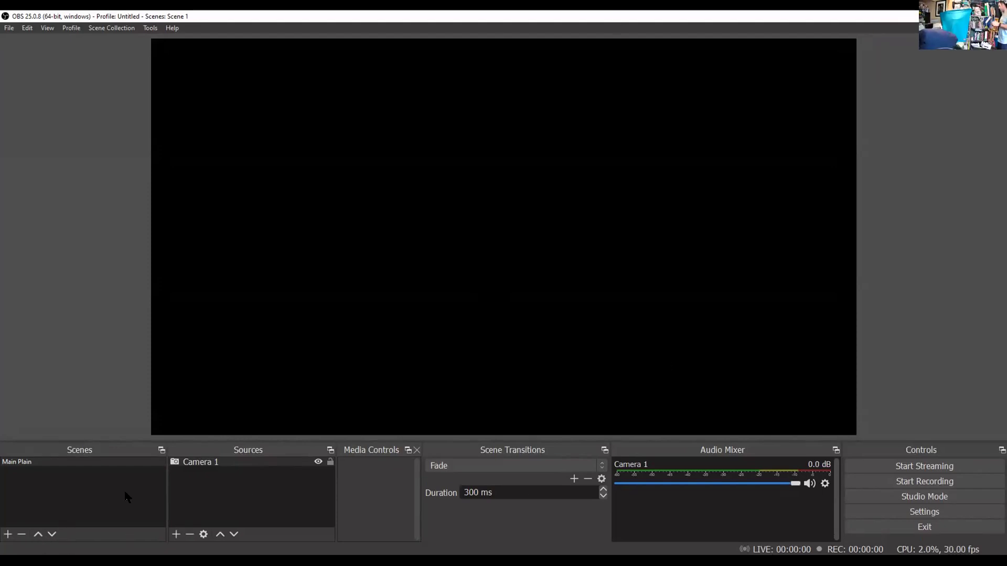
Remove the Camera 1 source from the scene and confirm its removal
{"action": "left_click", "coordinate": [292, 464]}
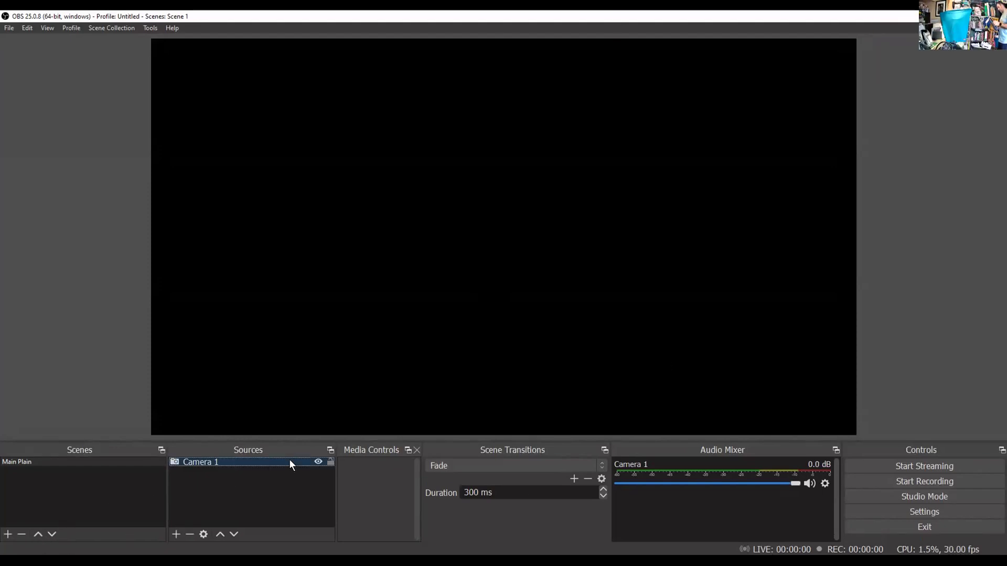
{"action": "key", "text": "Delete"}
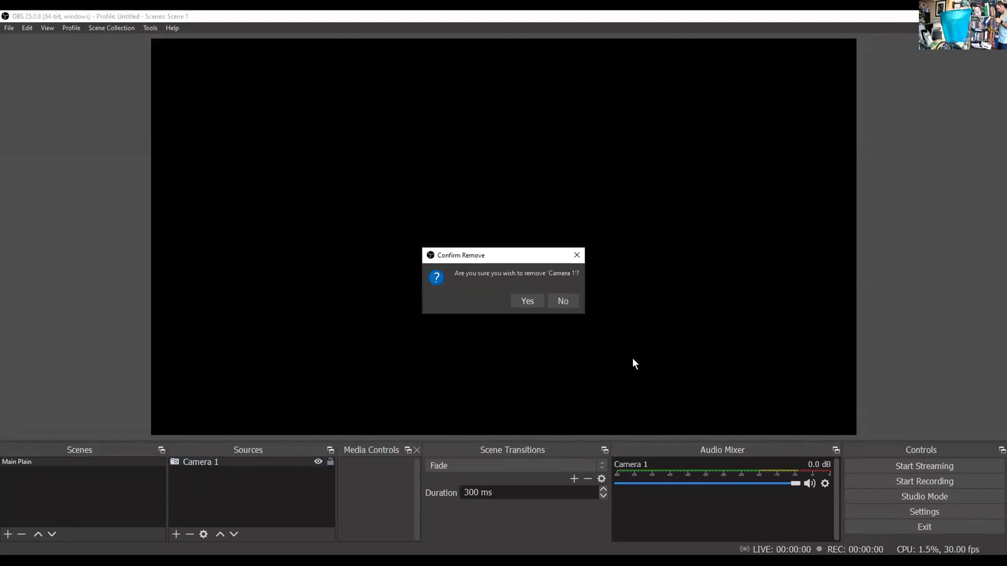
{"action": "left_click", "coordinate": [527, 301]}
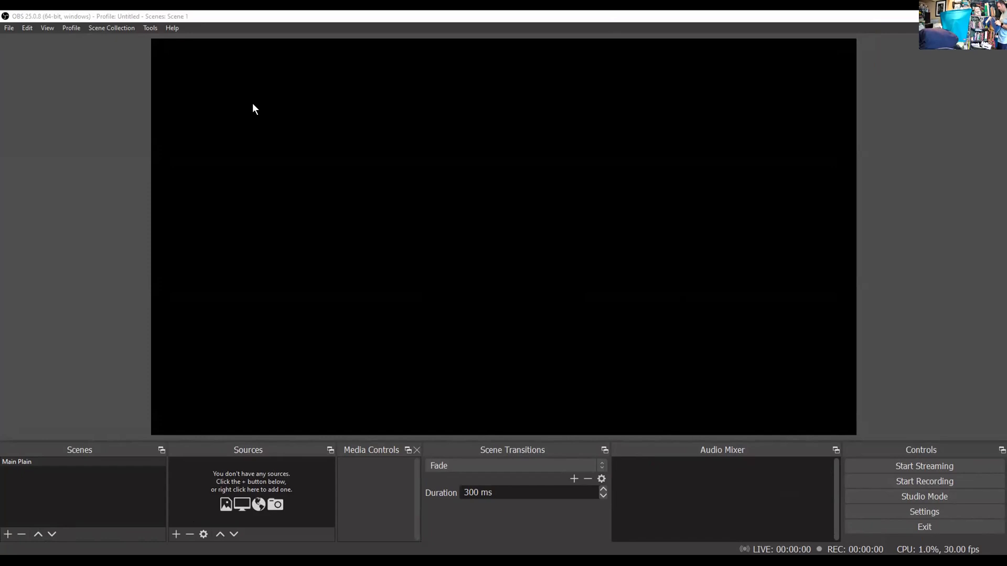
Create a new video capture device source named Camera 1 that uses the 1080P Webcam device
{"action": "left_click", "coordinate": [176, 534]}
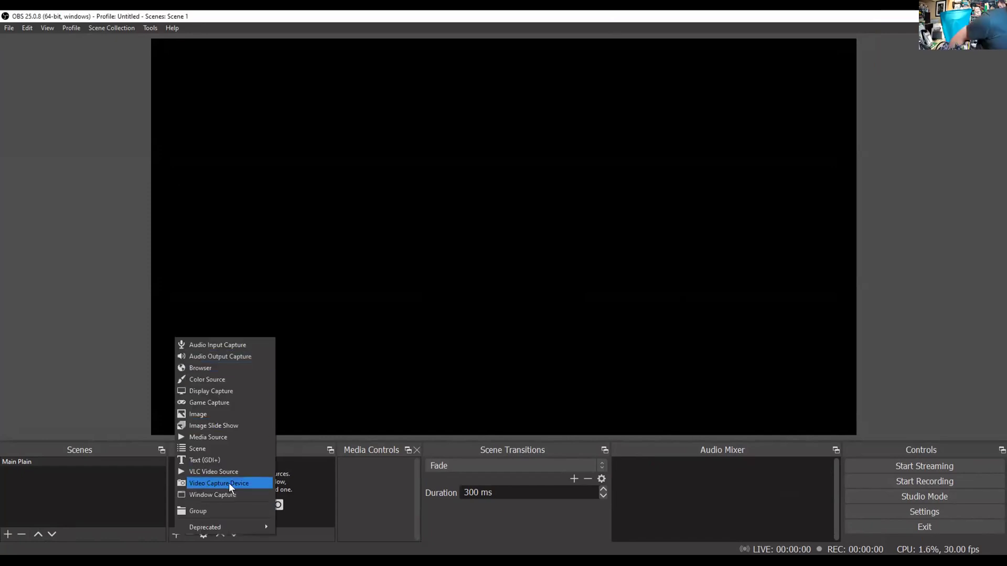
{"action": "left_click", "coordinate": [229, 483]}
{"action": "type", "text": "Camera 1"}
{"action": "key", "text": "Return"}
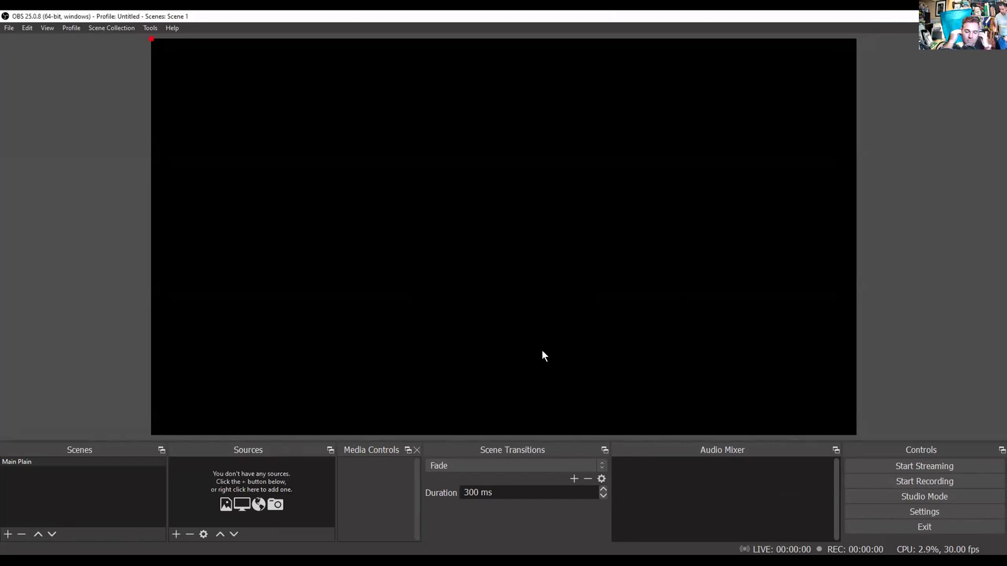
{"action": "left_click", "coordinate": [479, 234]}
{"action": "left_click", "coordinate": [475, 267]}
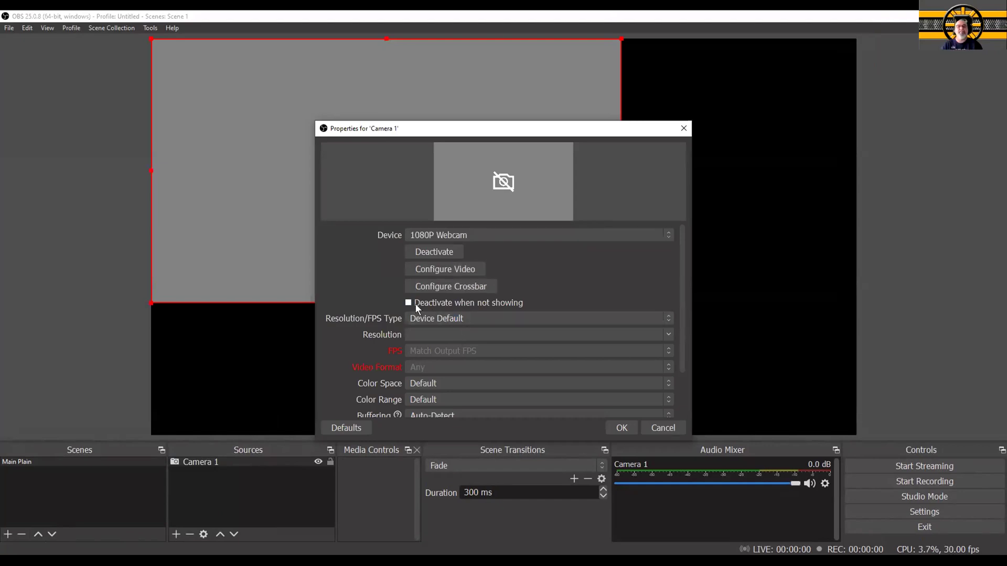
Use a Custom resolution type at 1920x1080 for the new Camera 1 source and accept its properties
{"action": "scroll", "coordinate": [441, 319], "scroll_direction": "down", "scroll_amount": 1}
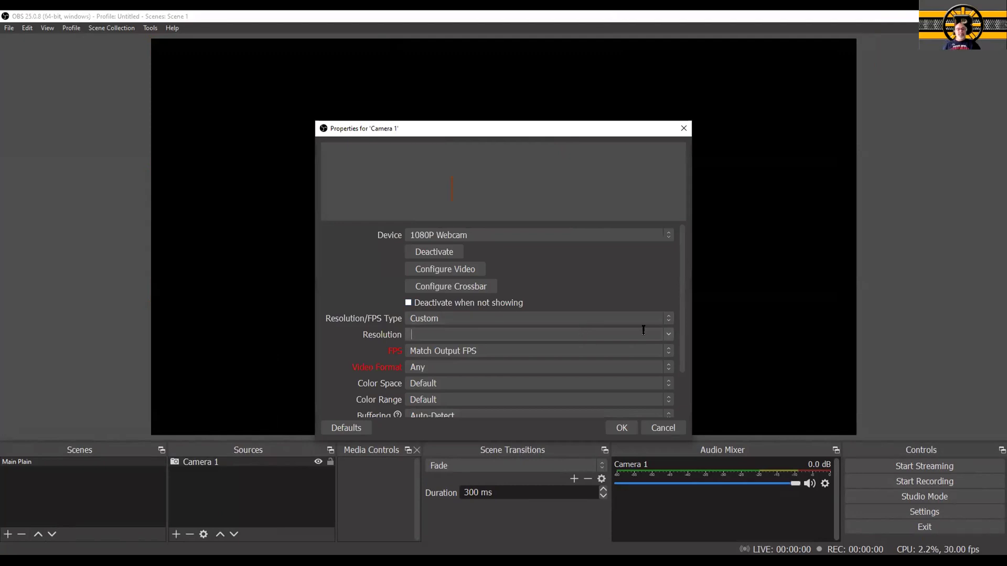
{"action": "scroll", "coordinate": [667, 335], "scroll_direction": "down", "scroll_amount": 1}
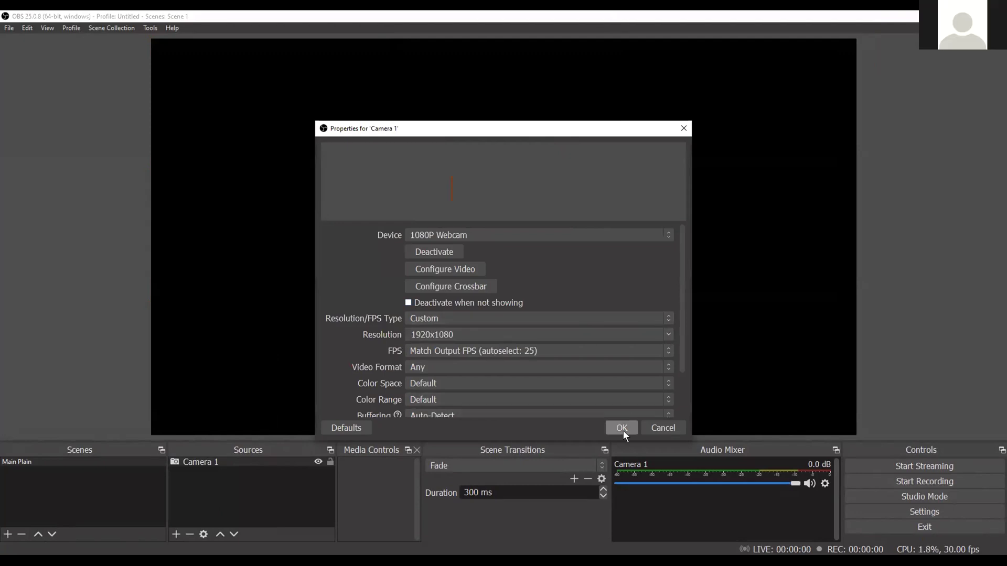
{"action": "left_click", "coordinate": [622, 428]}
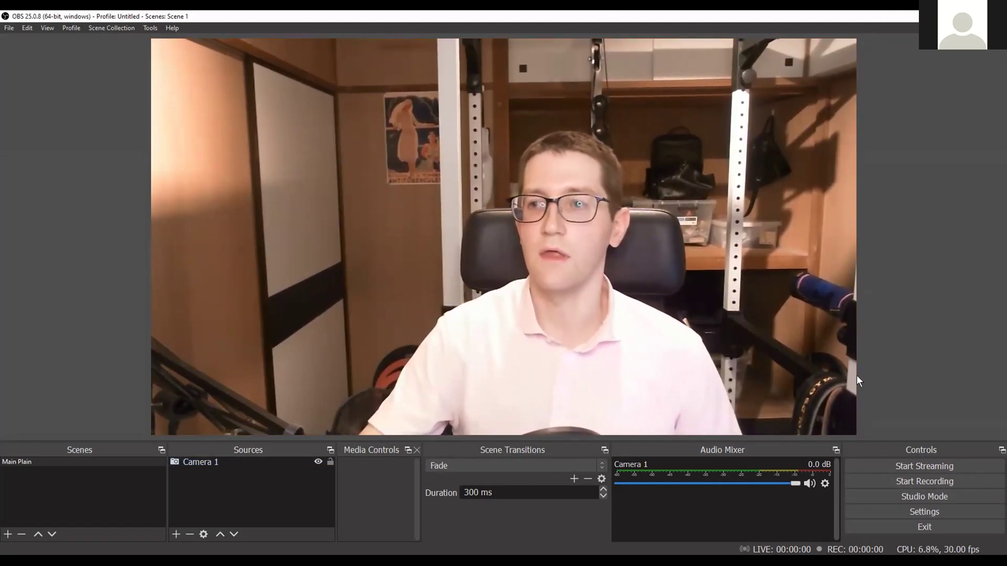
Select the camera image in the preview and try resizing it from its lower-right corner
{"action": "left_click", "coordinate": [823, 398]}
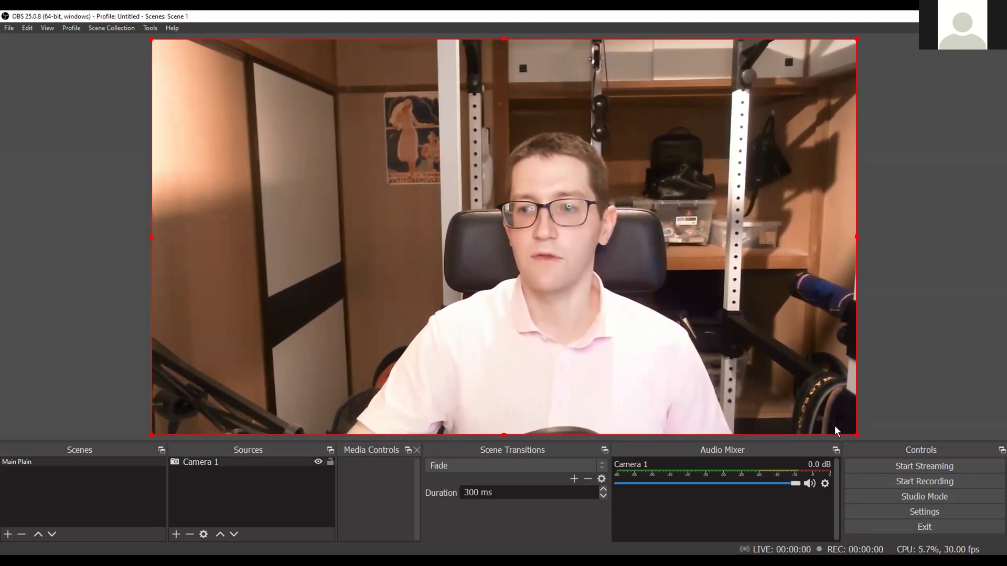
{"action": "left_click_drag", "start_coordinate": [857, 435], "coordinate": [726, 437]}
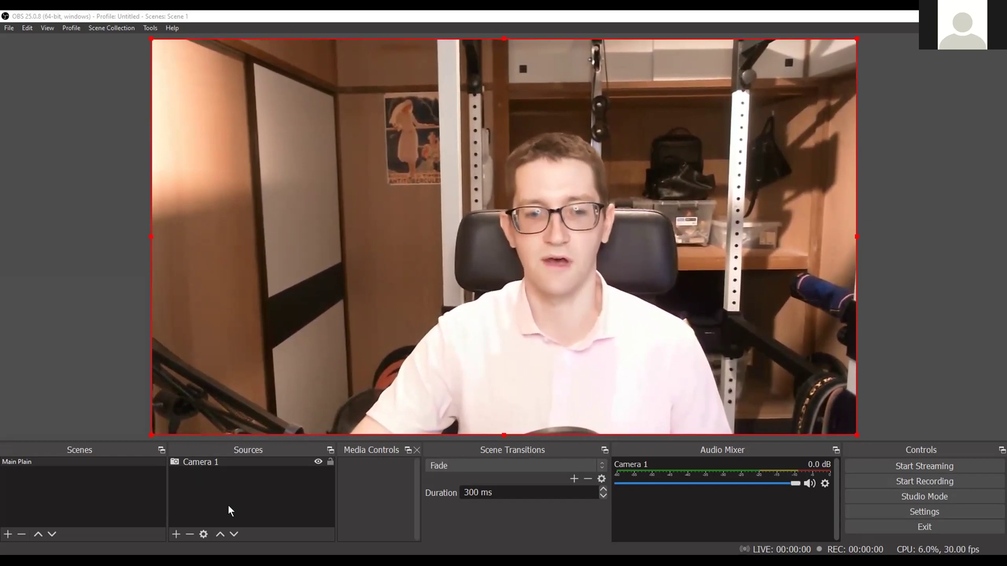
Add an audio input capture source named Mic 1 to the scene
{"action": "left_click", "coordinate": [177, 535]}
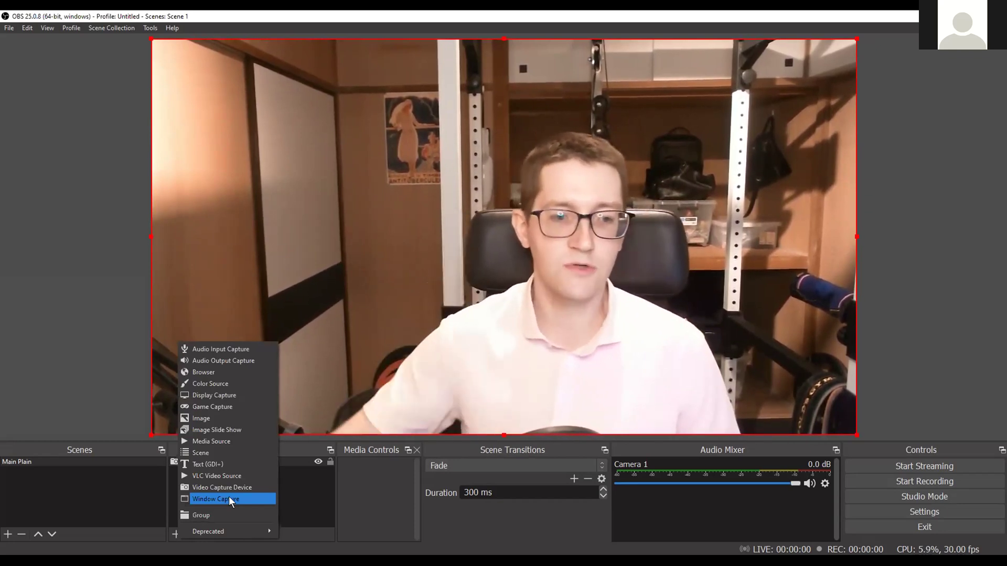
{"action": "left_click", "coordinate": [255, 350]}
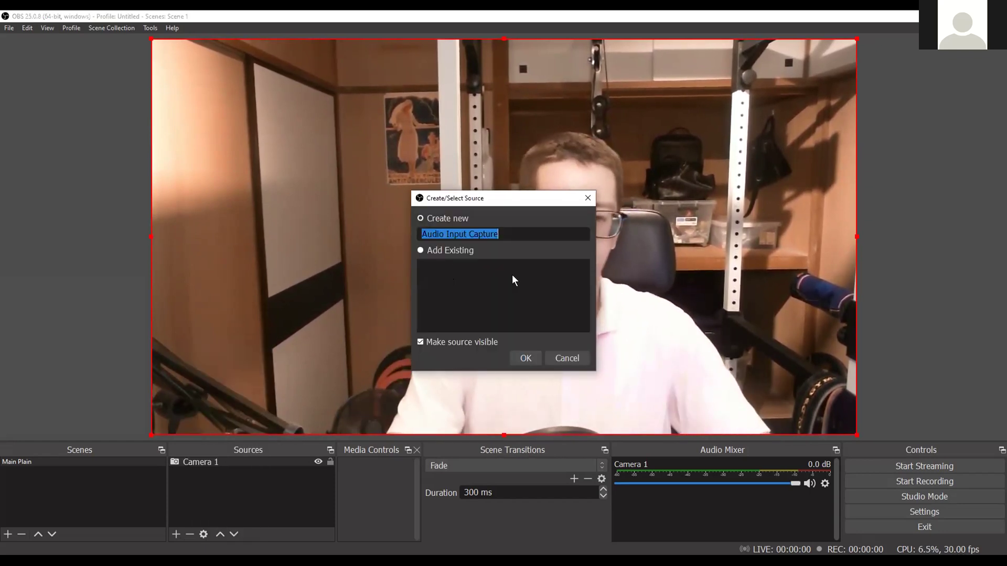
{"action": "key", "text": "BackSpace"}
{"action": "type", "text": "Mic 1"}
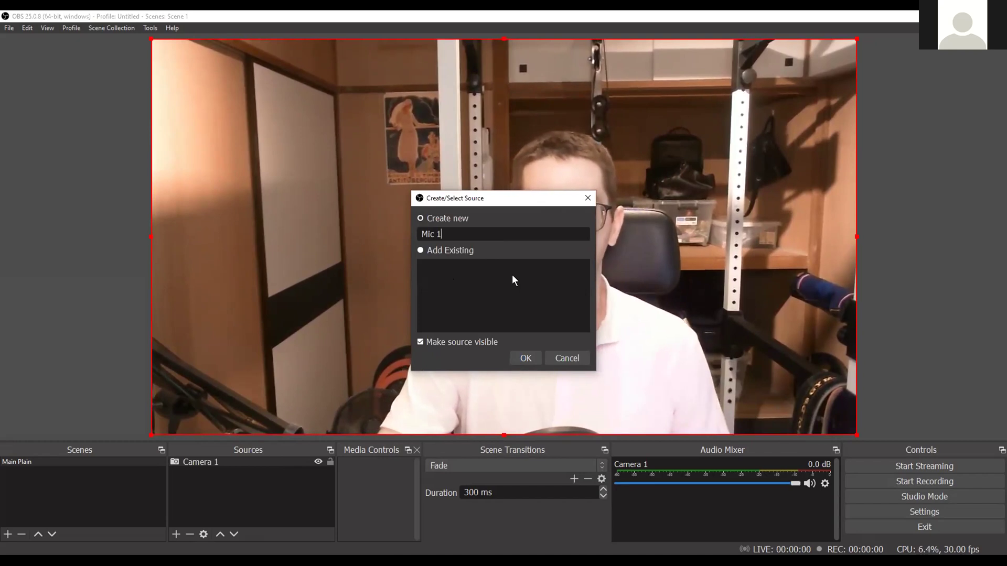
{"action": "left_click", "coordinate": [539, 357]}
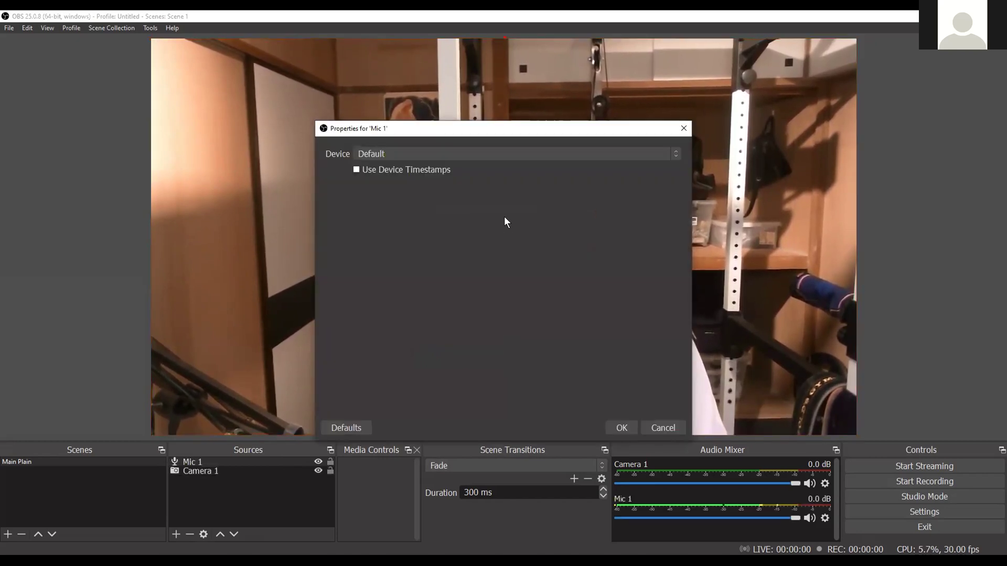
Set Mic 1's device to Microphone (3- USB PnP Audio Device) and accept its properties
{"action": "left_click", "coordinate": [525, 153]}
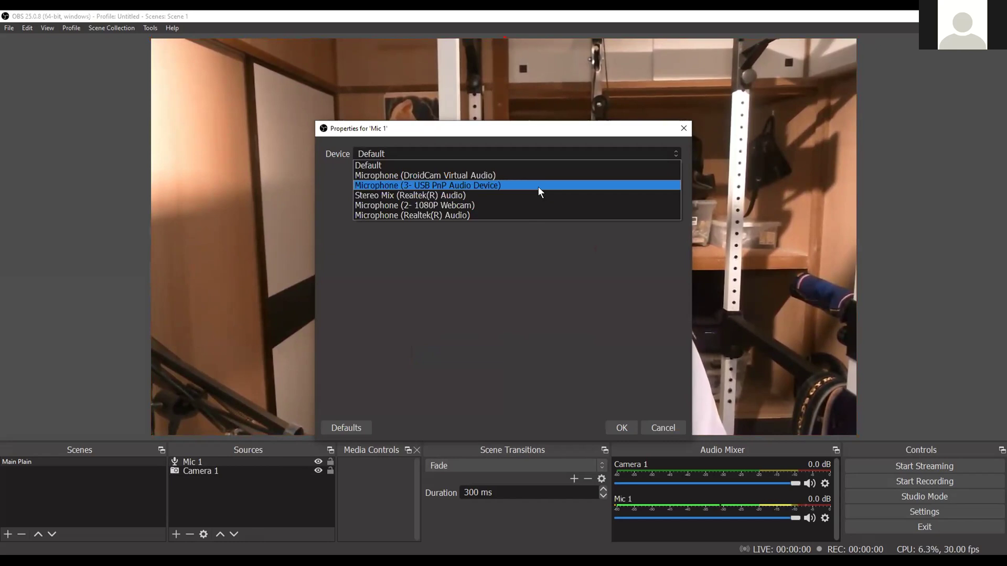
{"action": "left_click", "coordinate": [538, 185]}
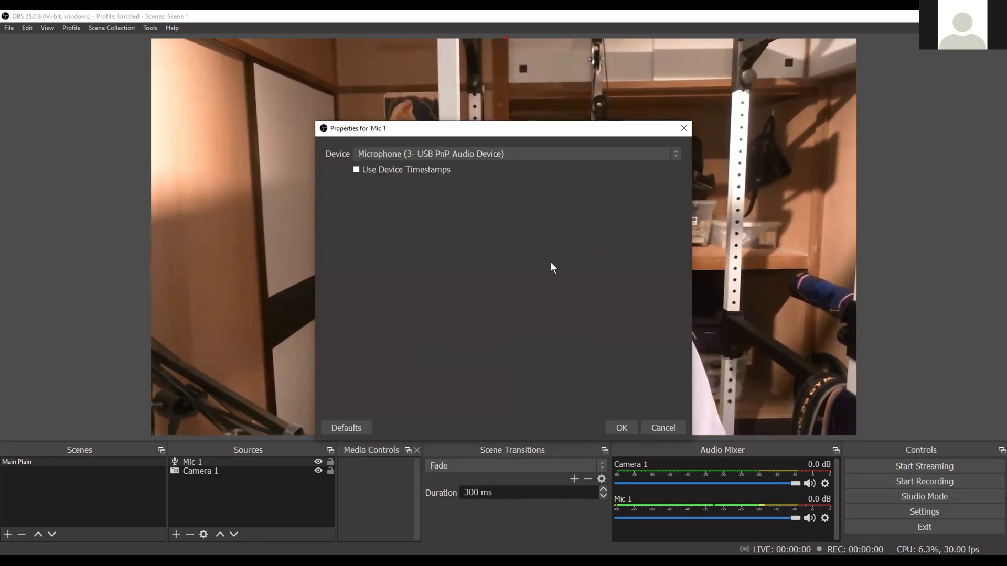
{"action": "left_click", "coordinate": [619, 426]}
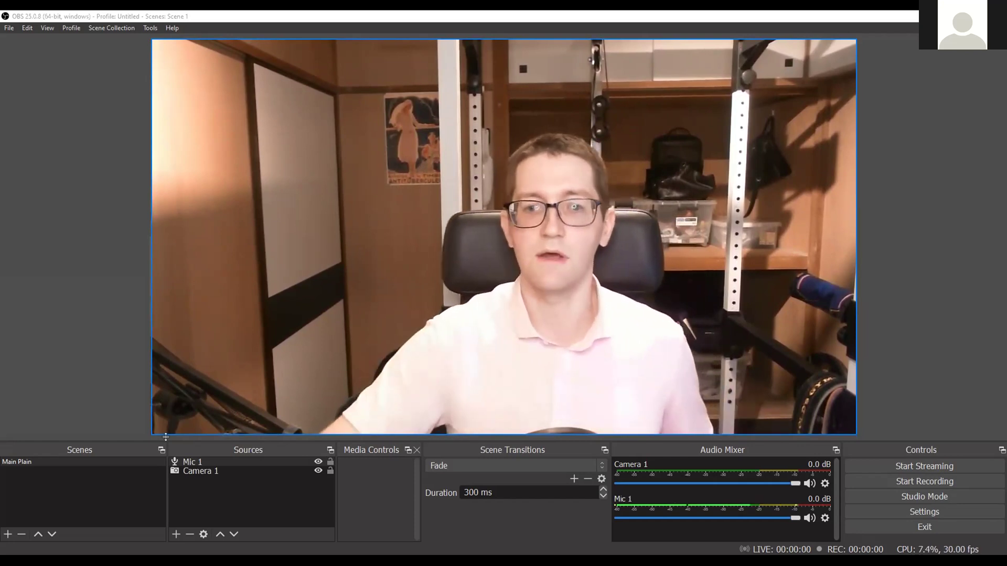
Open the filters of the Mic 1 source, review the available audio filter types such as Noise Suppression, and close the filters window
{"action": "right_click", "coordinate": [190, 459]}
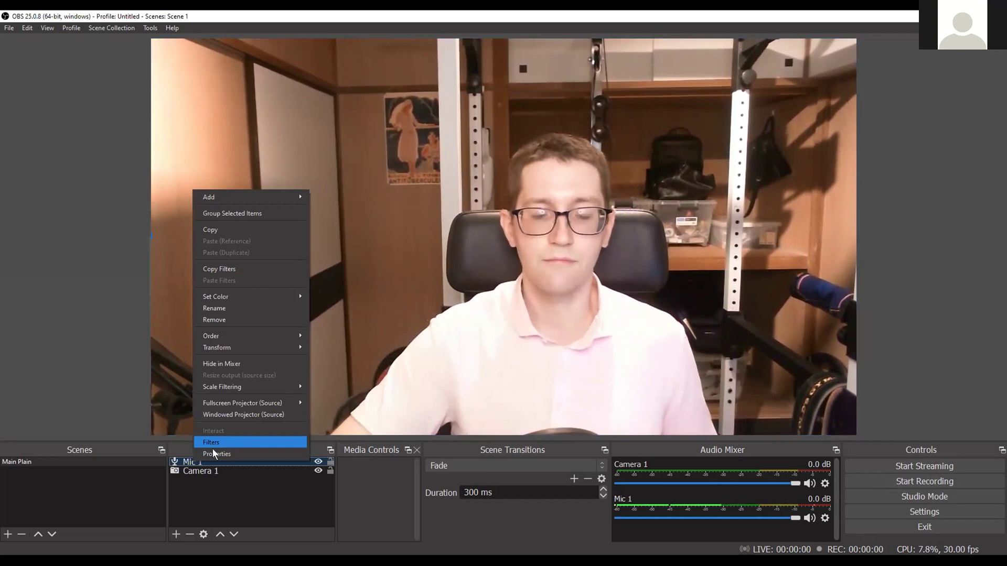
{"action": "right_click", "coordinate": [186, 464]}
{"action": "right_click", "coordinate": [183, 466]}
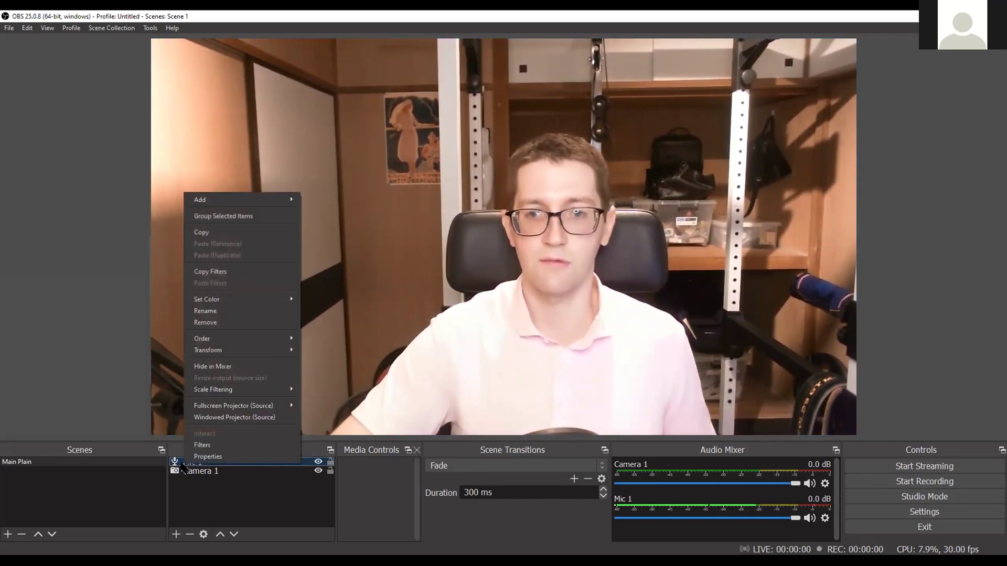
{"action": "left_click", "coordinate": [231, 444]}
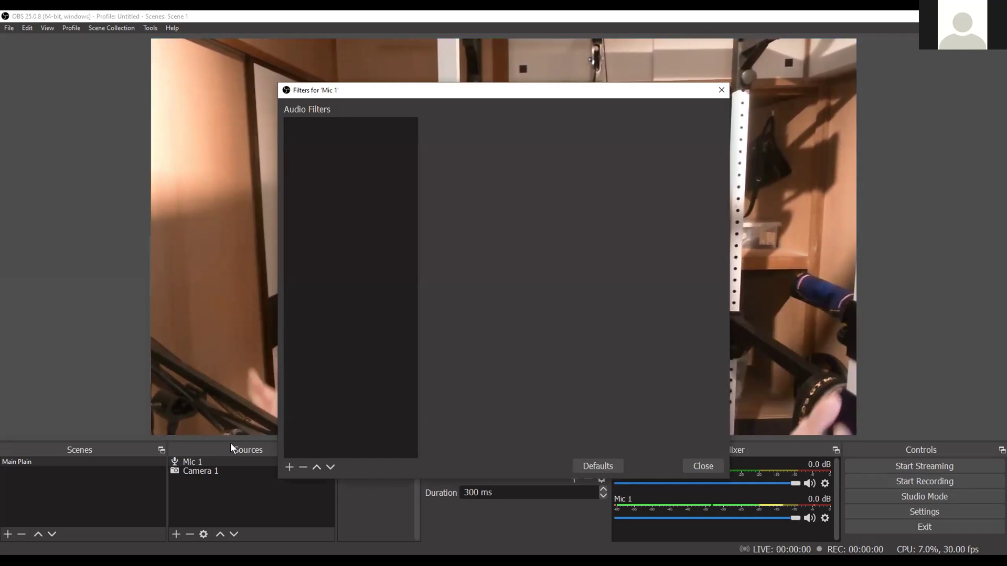
{"action": "left_click", "coordinate": [290, 467]}
{"action": "left_click", "coordinate": [501, 89]}
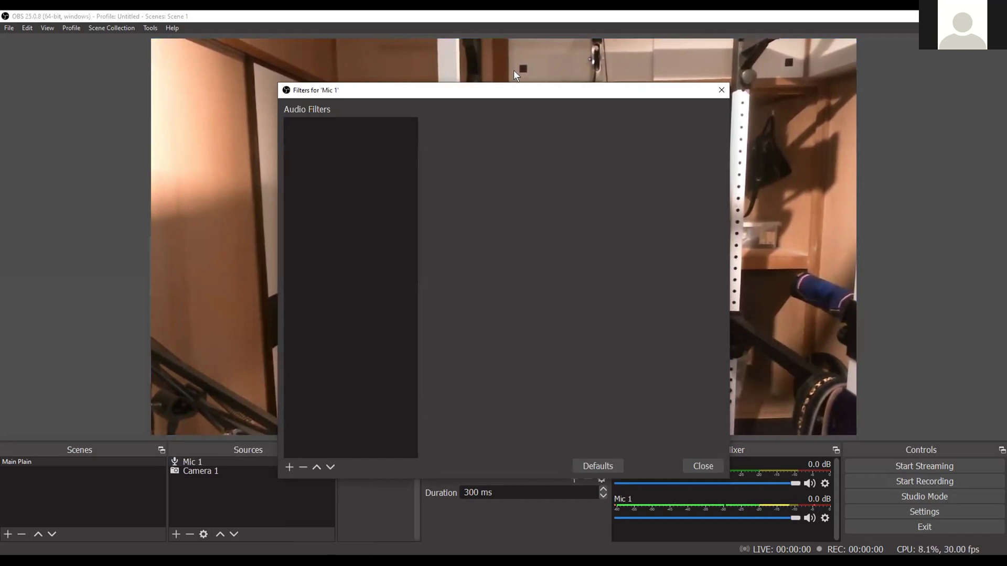
{"action": "left_click", "coordinate": [294, 466]}
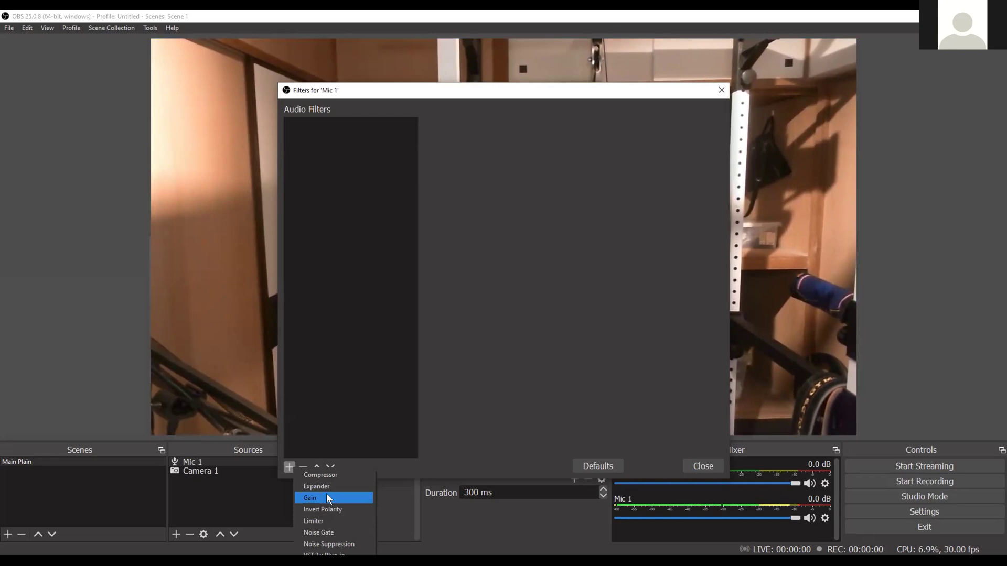
{"action": "left_click", "coordinate": [343, 544]}
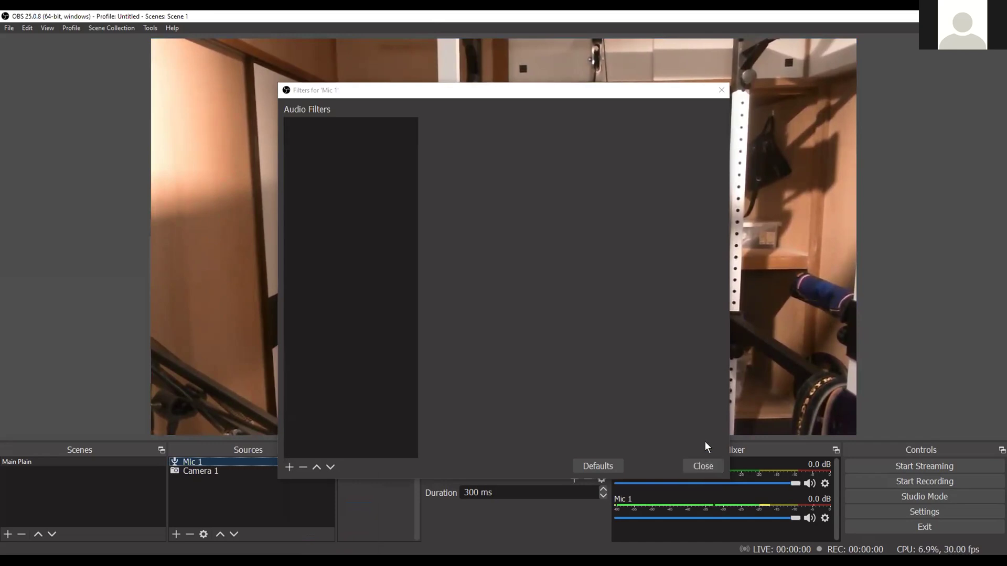
{"action": "left_click", "coordinate": [722, 90]}
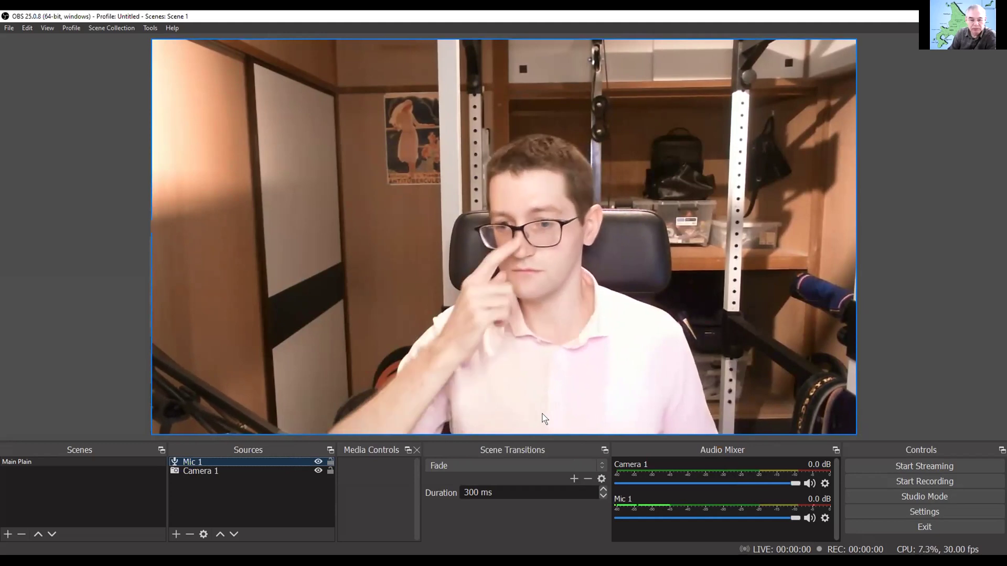
Review the audio/video and effect filter types offered for the Camera 1 source, and close its filters and properties windows
{"action": "left_click", "coordinate": [852, 497]}
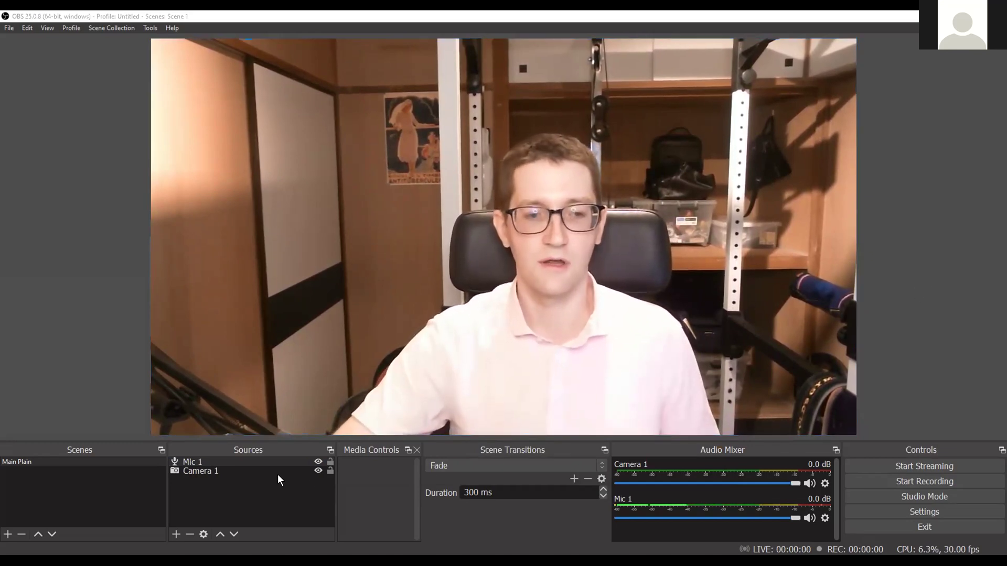
{"action": "left_click", "coordinate": [197, 467]}
{"action": "right_click", "coordinate": [197, 467]}
{"action": "left_click", "coordinate": [227, 466]}
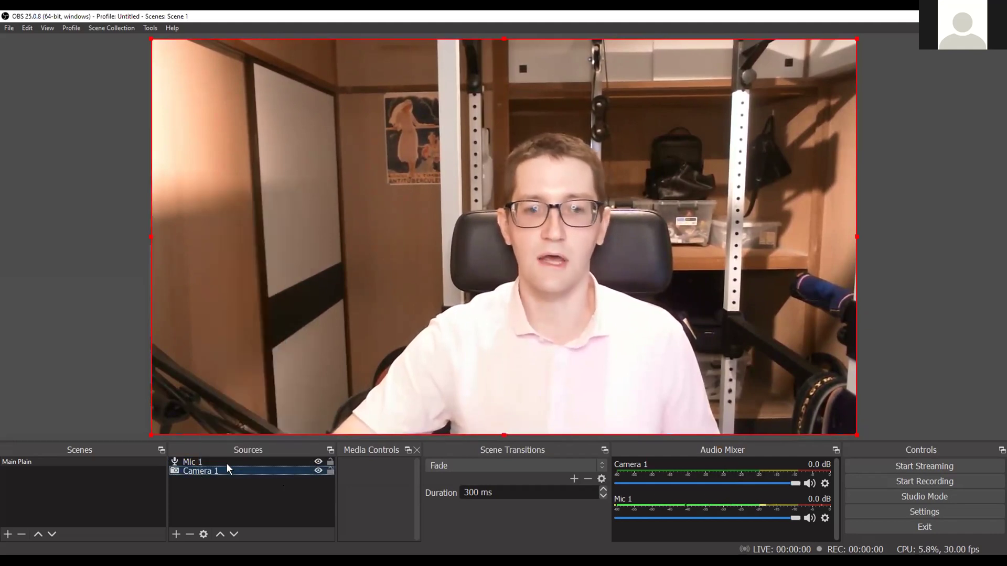
{"action": "right_click", "coordinate": [228, 475]}
{"action": "left_click", "coordinate": [247, 456]}
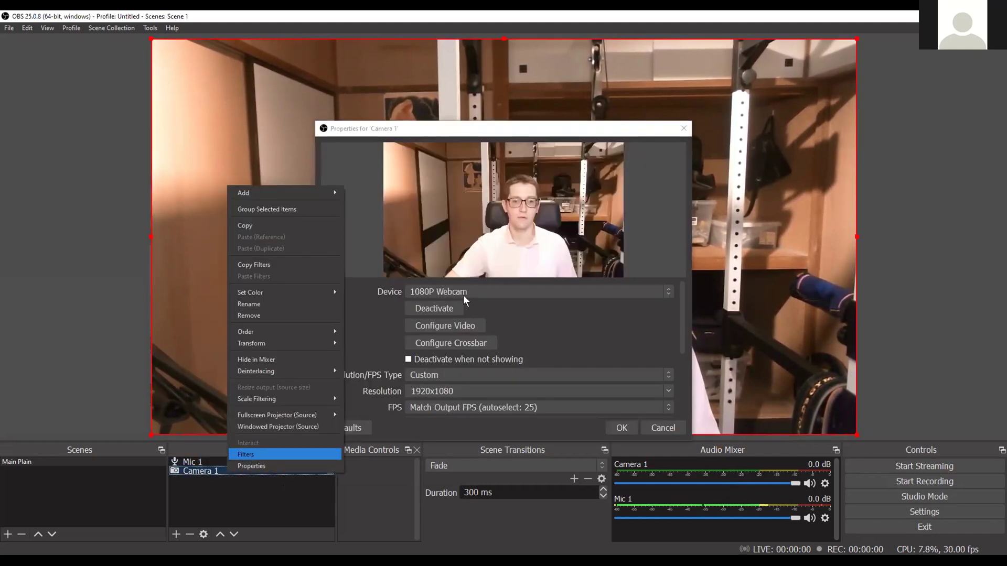
{"action": "left_click", "coordinate": [290, 280]}
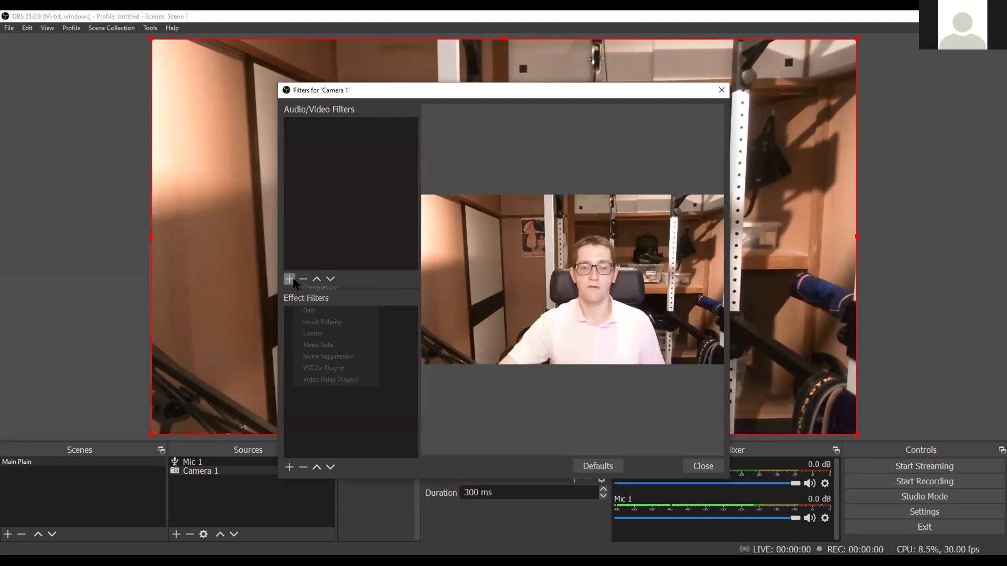
{"action": "left_click", "coordinate": [315, 471]}
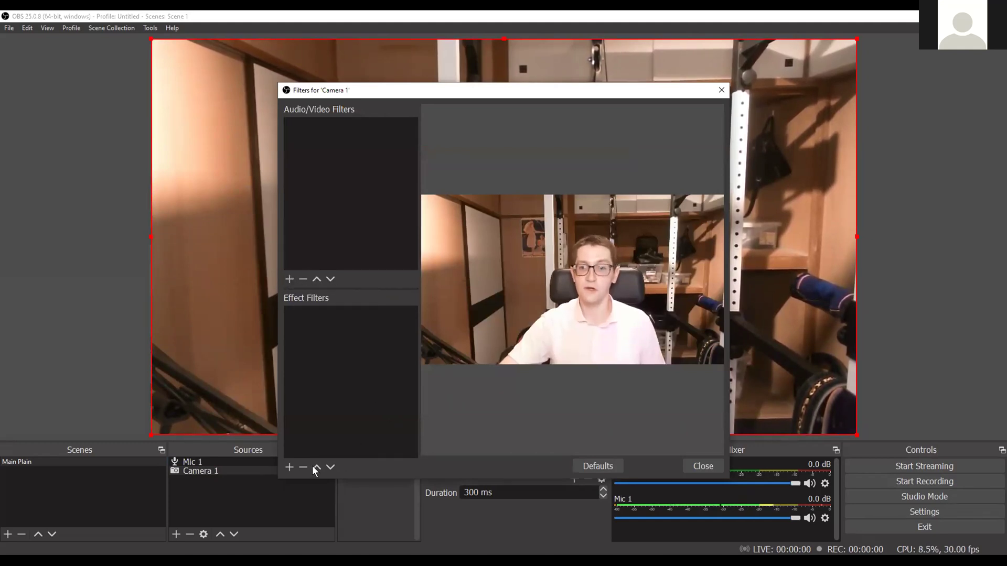
{"action": "left_click", "coordinate": [289, 467]}
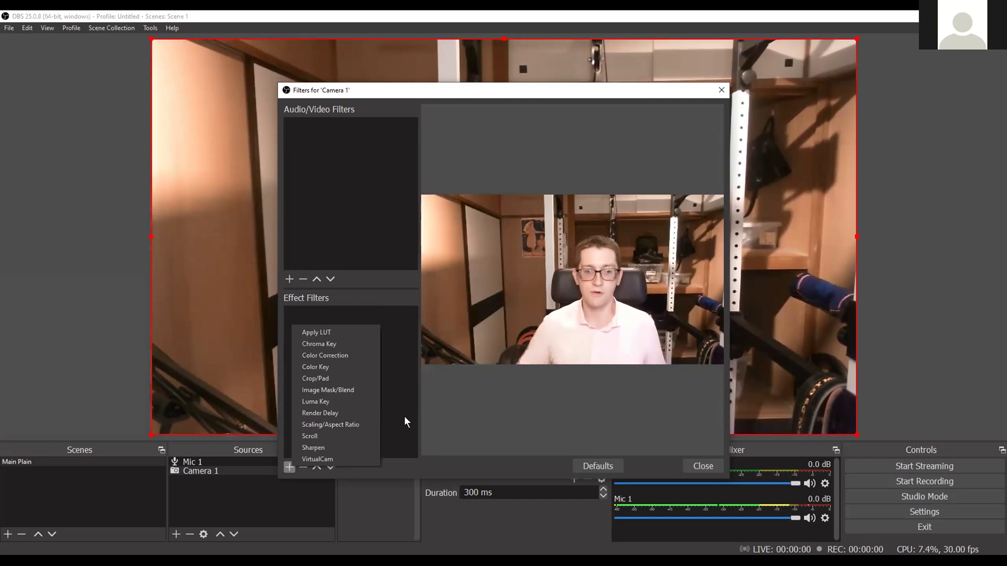
{"action": "left_click", "coordinate": [479, 408]}
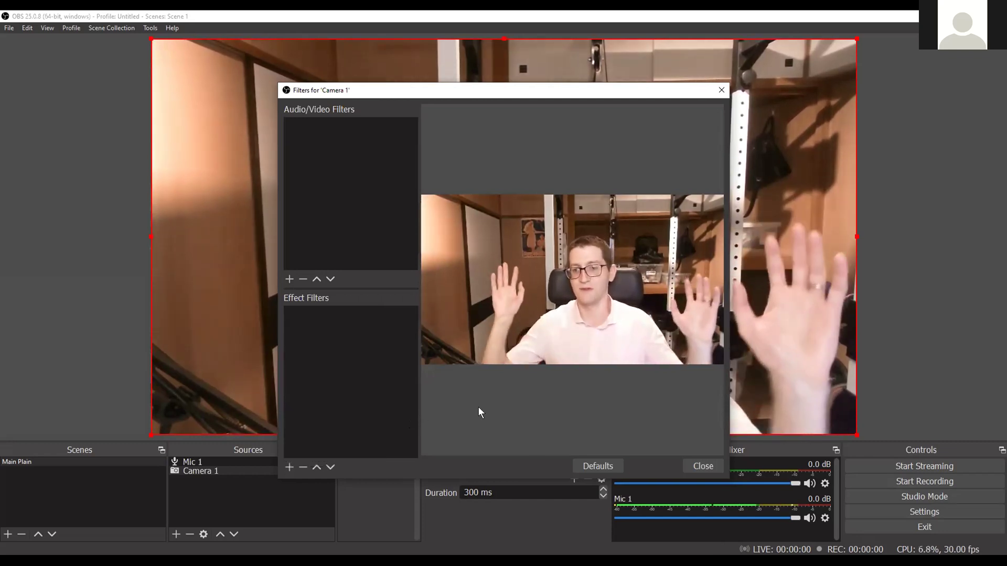
{"action": "left_click", "coordinate": [720, 91]}
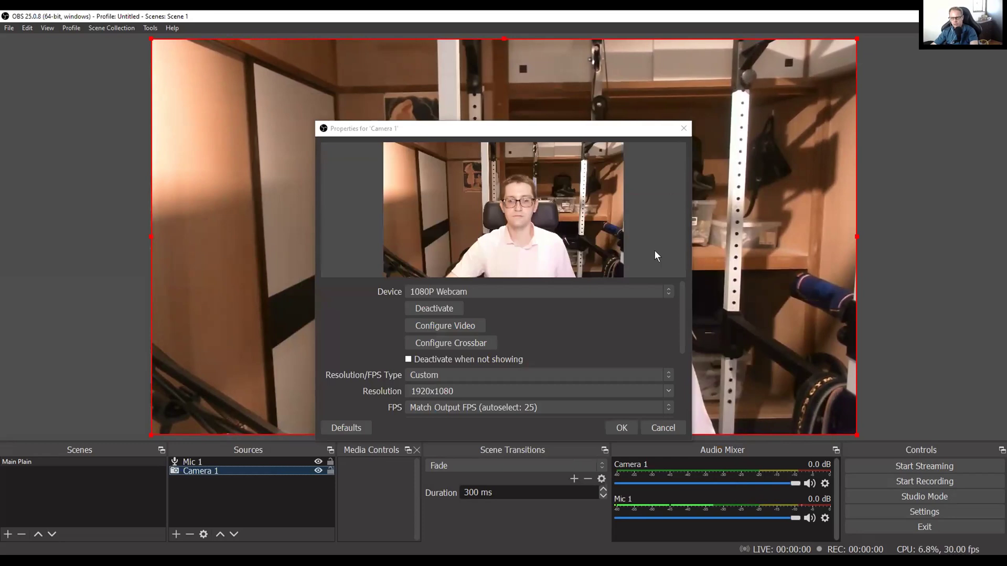
{"action": "left_click", "coordinate": [684, 129]}
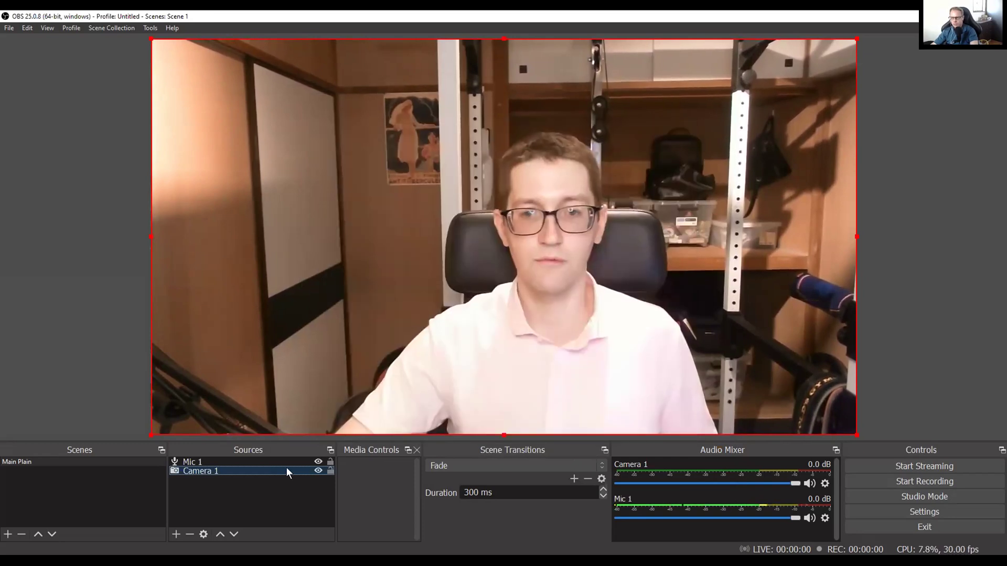
Reopen Camera 1's filters, compare the audio/video filter types with the effect filter types, and close the window
{"action": "right_click", "coordinate": [215, 472]}
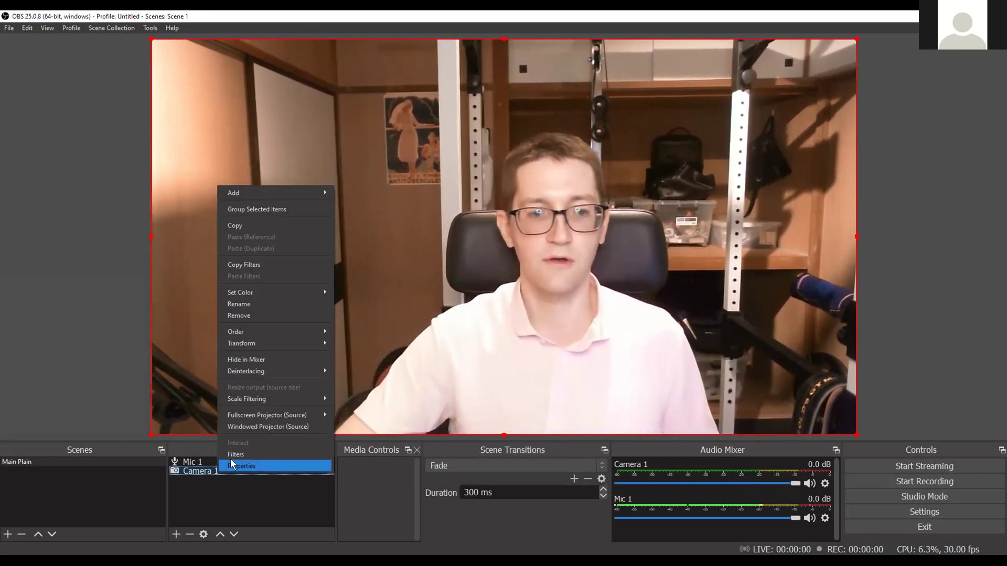
{"action": "left_click", "coordinate": [232, 464]}
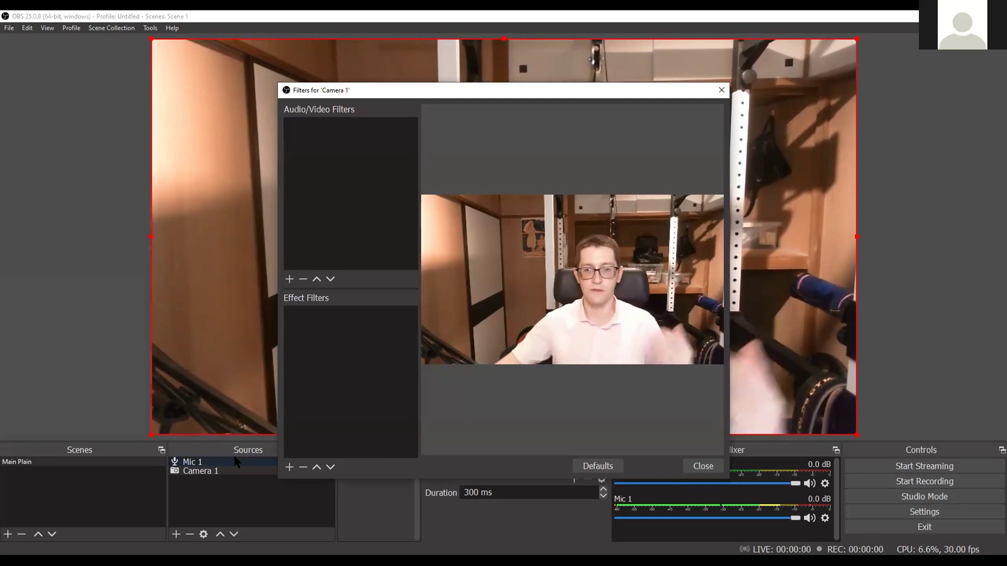
{"action": "left_click", "coordinate": [289, 279]}
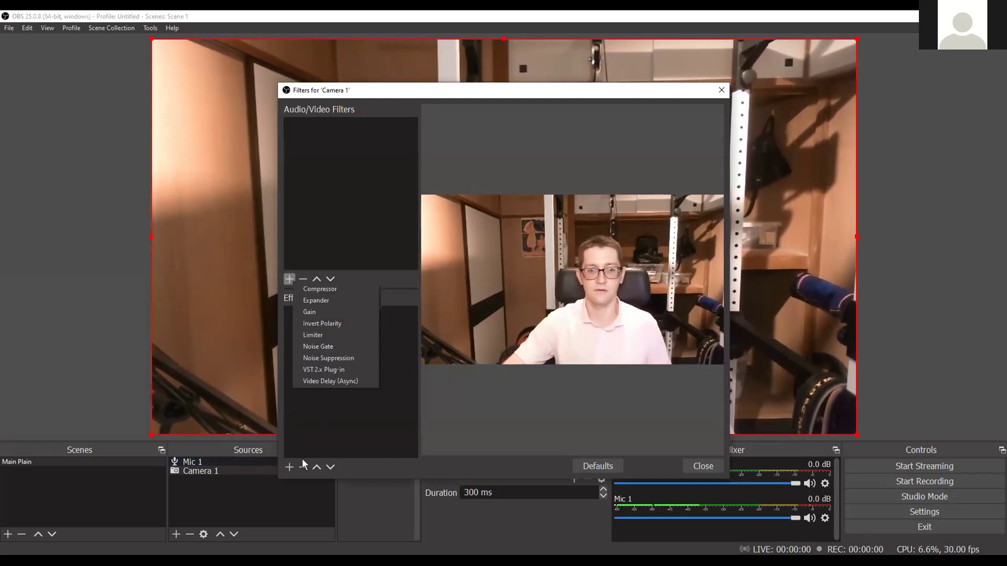
{"action": "left_click", "coordinate": [292, 468]}
{"action": "left_click", "coordinate": [292, 467]}
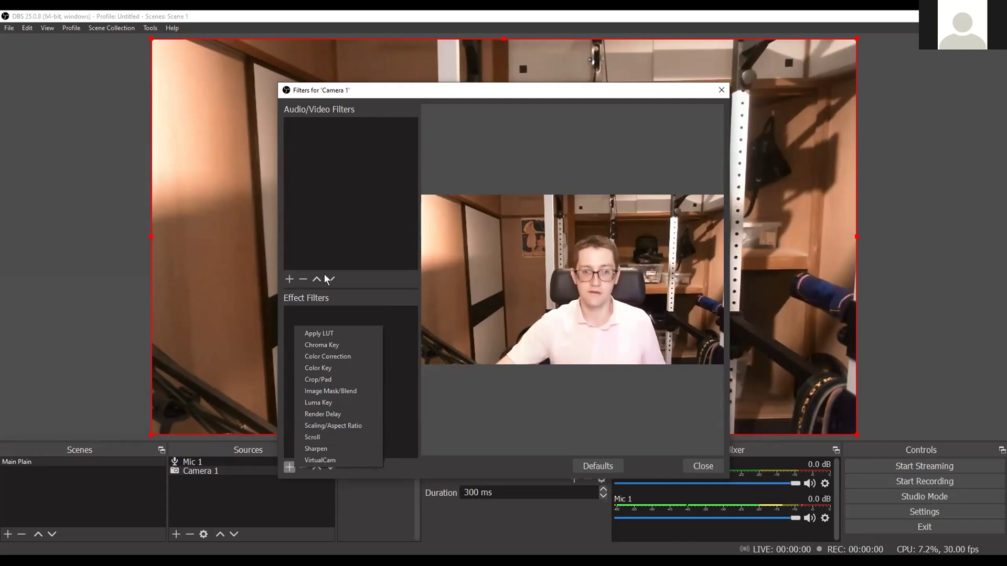
{"action": "left_click", "coordinate": [290, 279]}
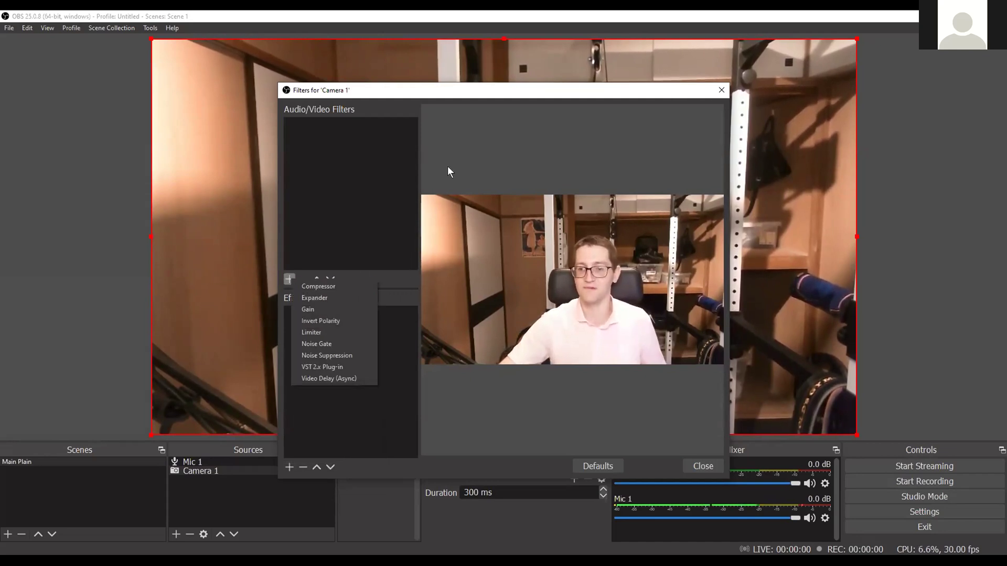
{"action": "left_click", "coordinate": [722, 90]}
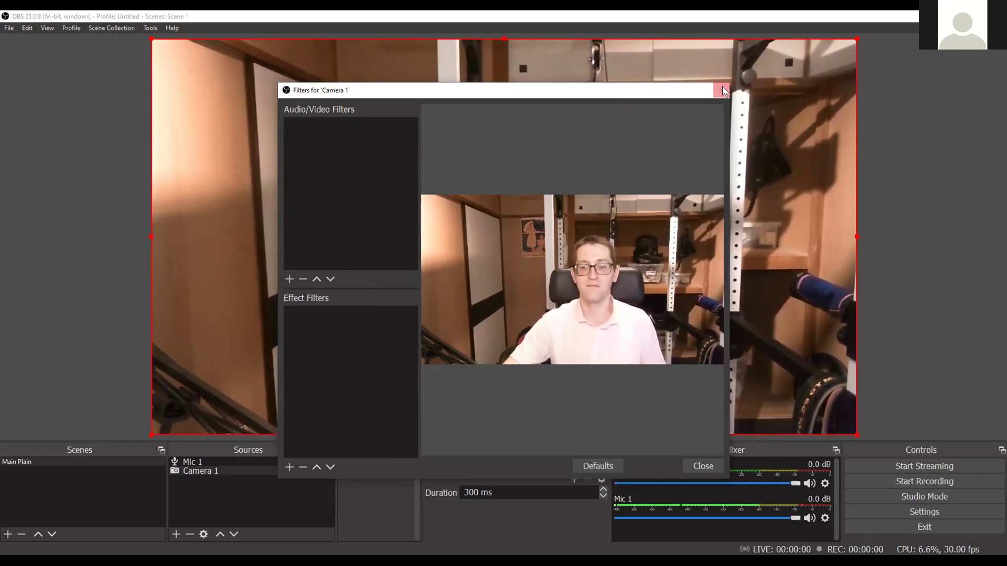
{"action": "left_click", "coordinate": [722, 91]}
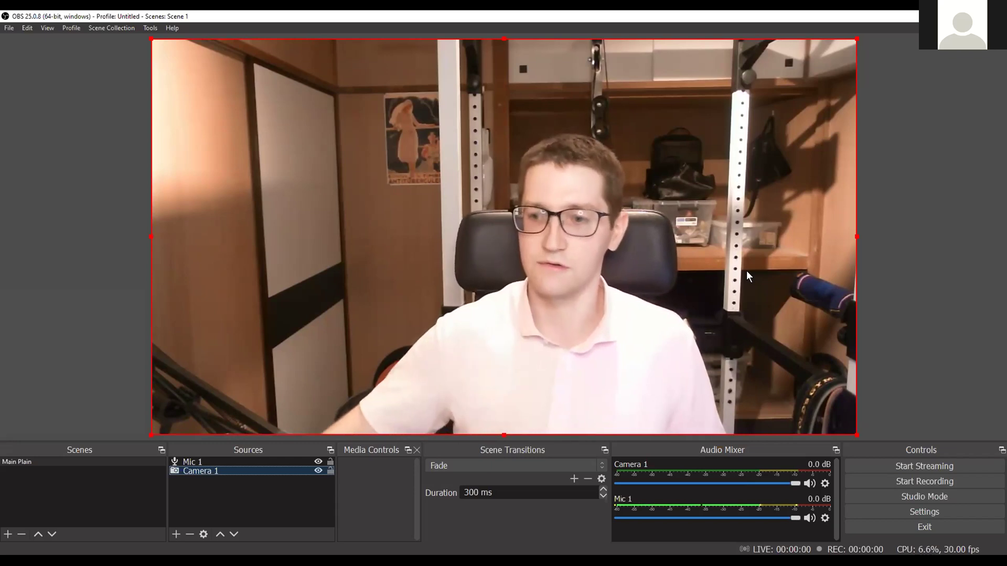
Make short test recordings of the Main Plain scene, starting and stopping the recording each time
{"action": "left_click", "coordinate": [880, 479]}
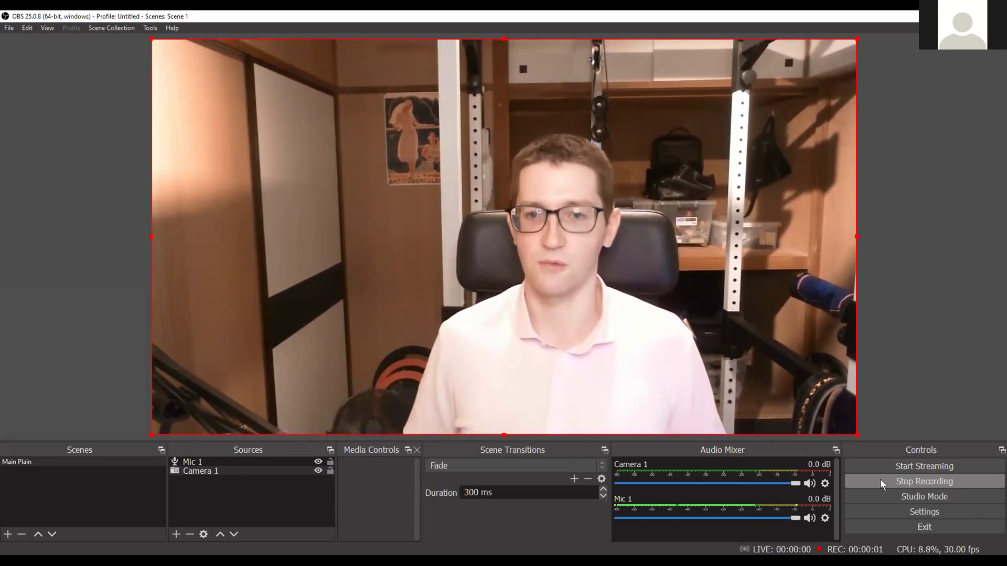
{"action": "left_click", "coordinate": [880, 479]}
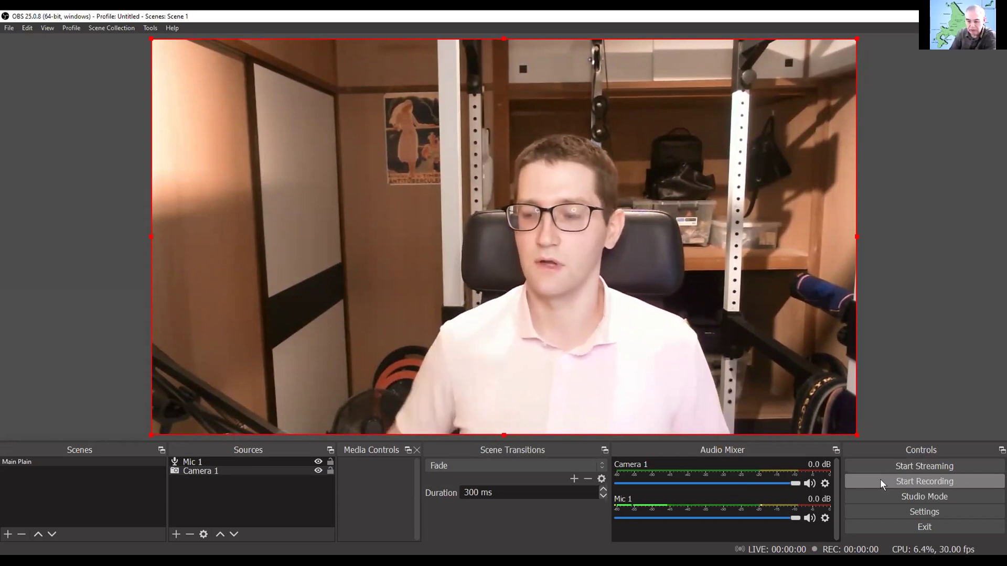
{"action": "left_click", "coordinate": [880, 480]}
{"action": "left_click", "coordinate": [880, 479]}
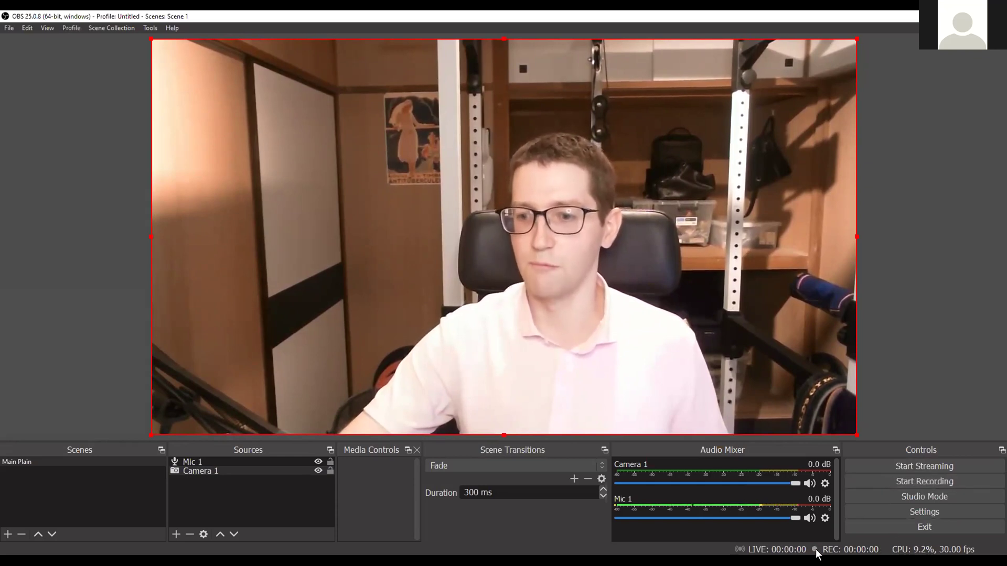
{"action": "left_click", "coordinate": [885, 481]}
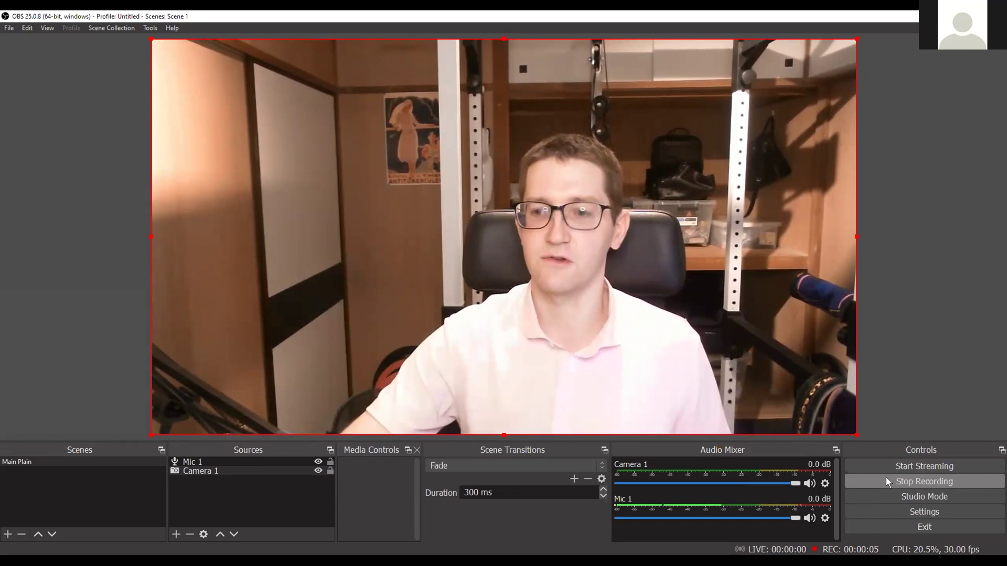
{"action": "left_click", "coordinate": [887, 479]}
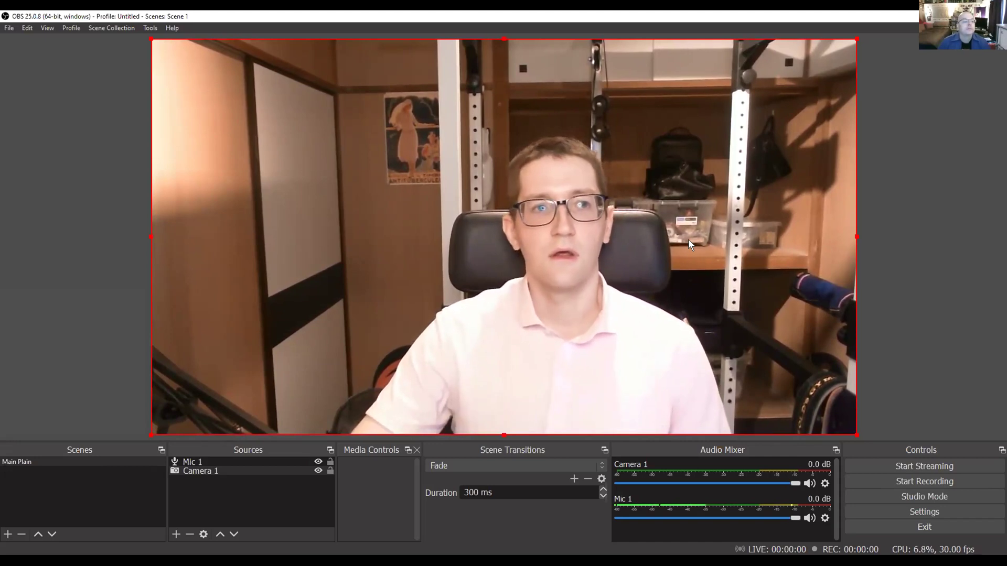
Examine the Advanced settings, including the recording filename format and automatic remux to mp4 options, and close the settings unchanged
{"action": "left_click", "coordinate": [9, 28]}
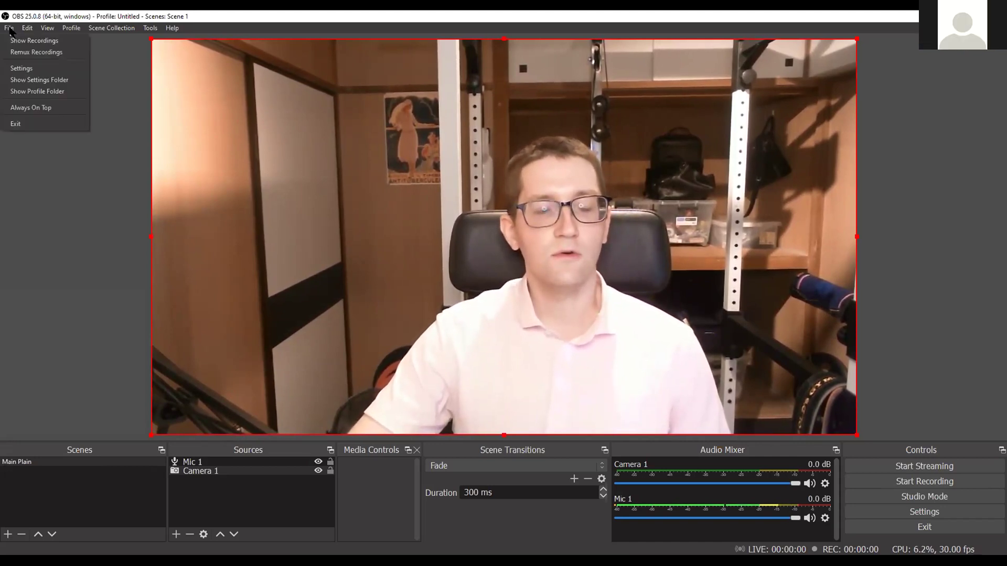
{"action": "left_click", "coordinate": [61, 70]}
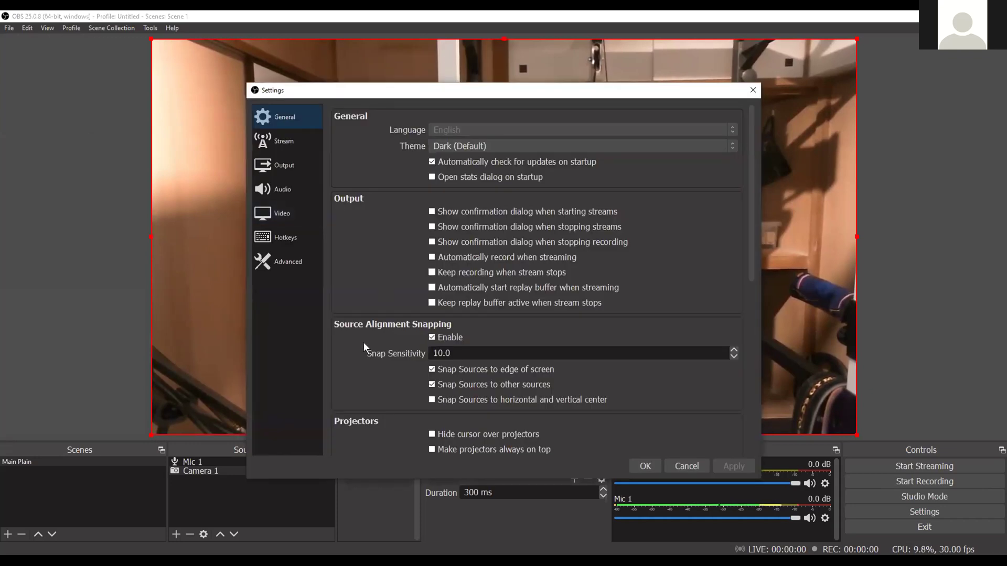
{"action": "left_click", "coordinate": [289, 264]}
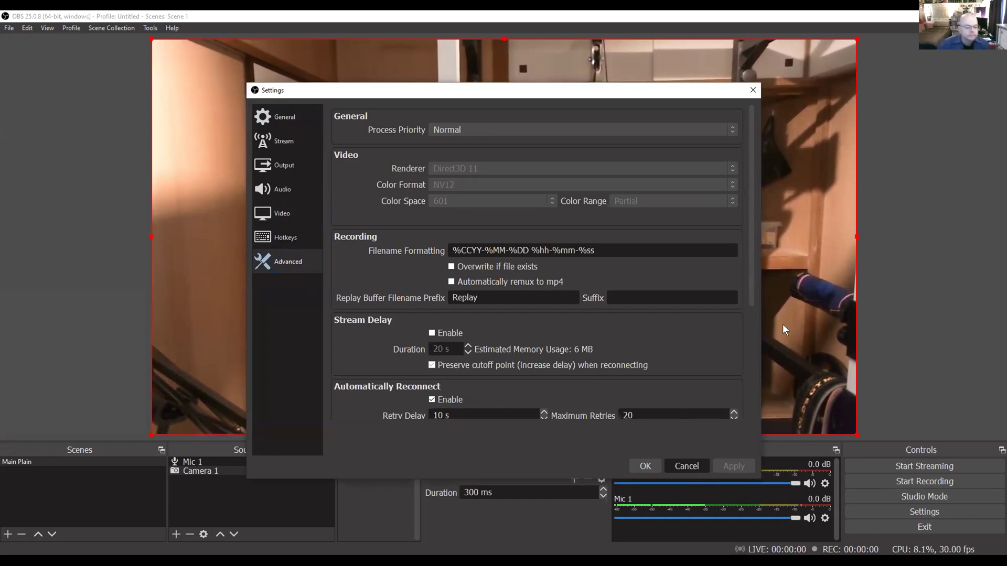
{"action": "key", "text": "Escape"}
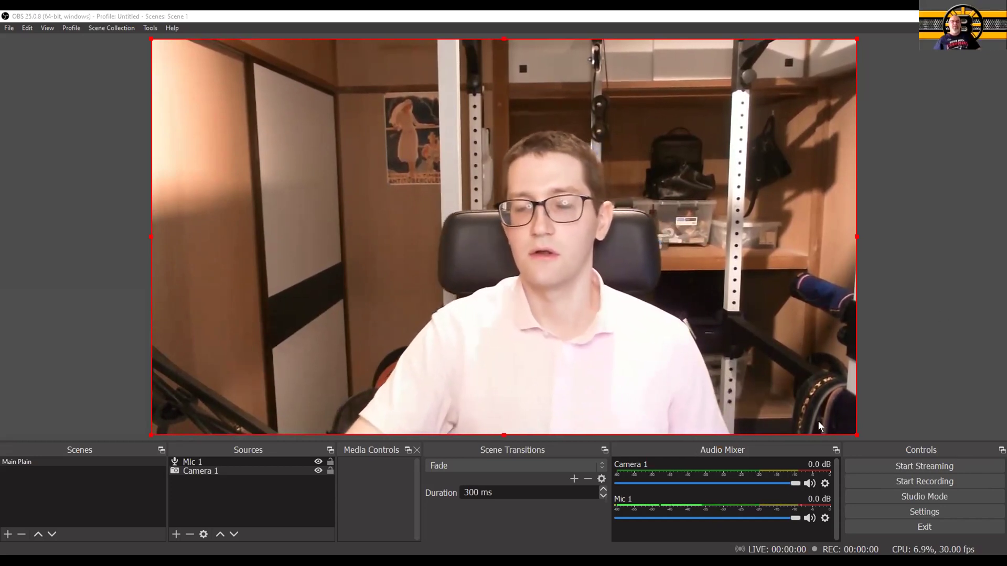
Review the source types that can be added to the scene without adding one
{"action": "left_click", "coordinate": [174, 533]}
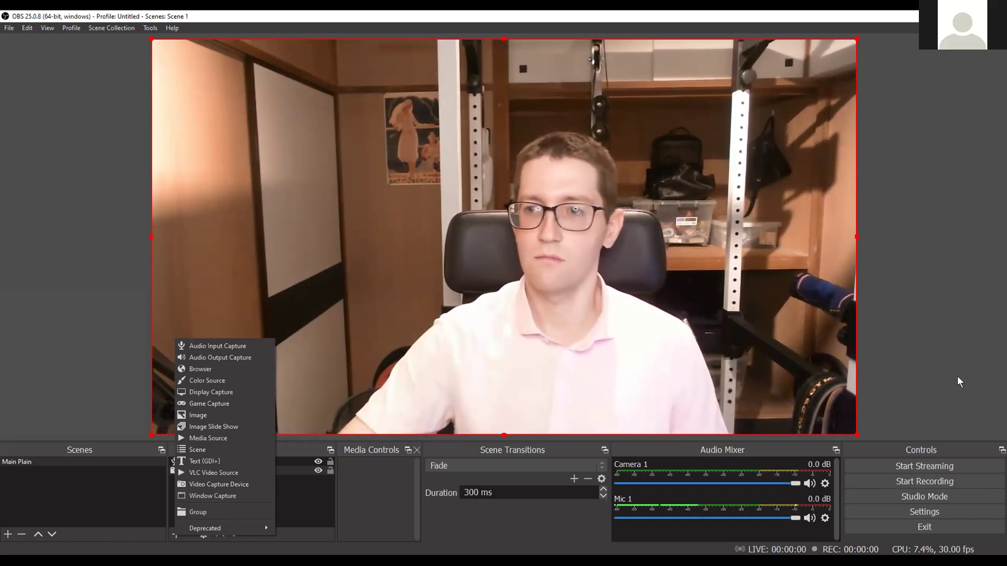
{"action": "left_click", "coordinate": [29, 326]}
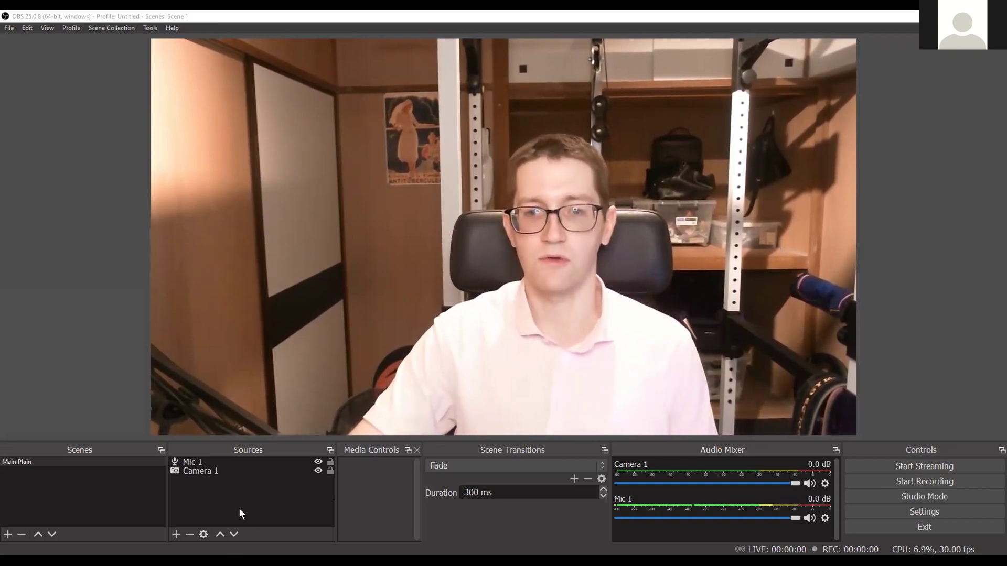
{"action": "left_click", "coordinate": [176, 534]}
{"action": "left_click", "coordinate": [335, 509]}
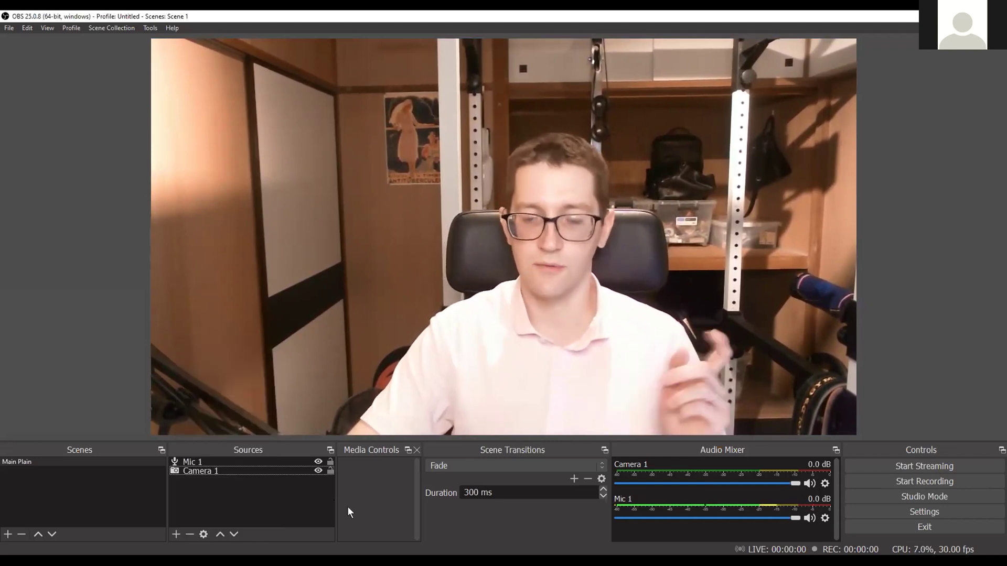
{"action": "left_click", "coordinate": [386, 506]}
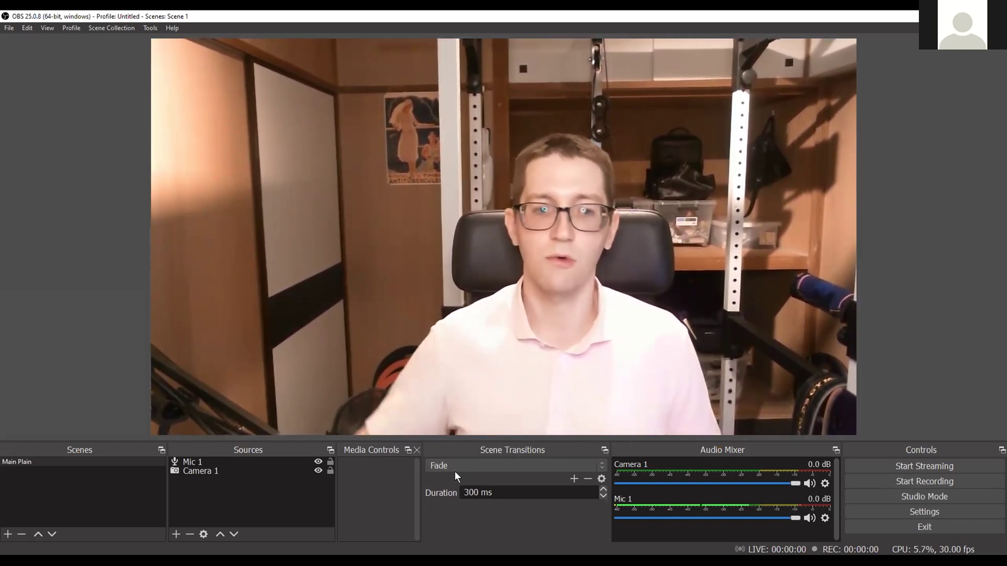
{"action": "right_click", "coordinate": [59, 463]}
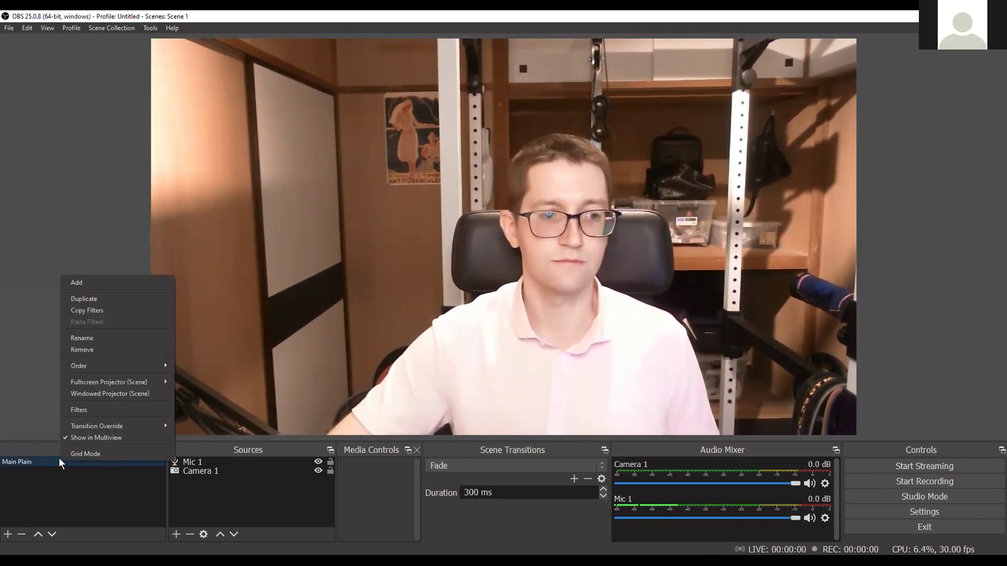
{"action": "left_click", "coordinate": [93, 505]}
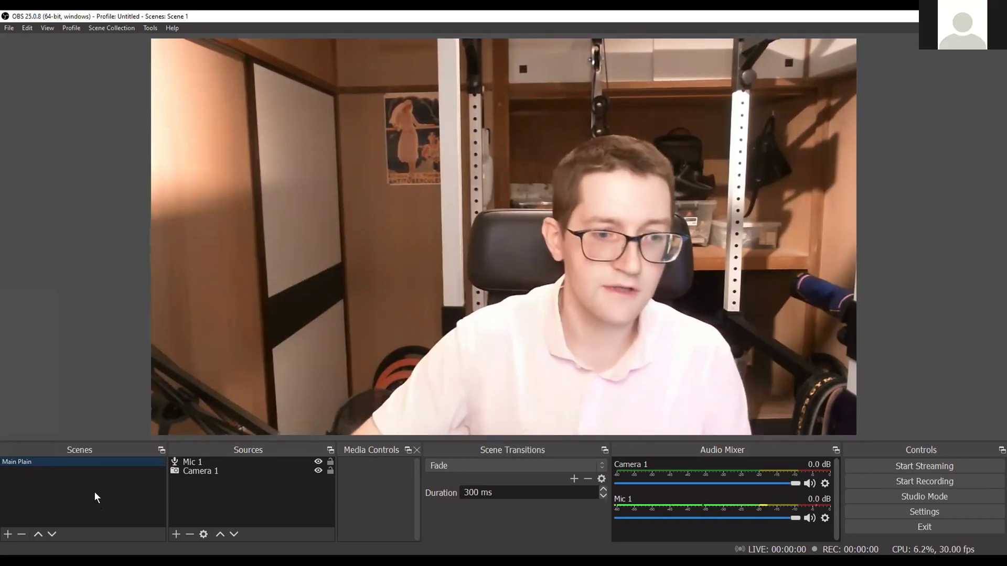
Duplicate the Main Plain scene and name the copy "Web browser"
{"action": "right_click", "coordinate": [26, 462]}
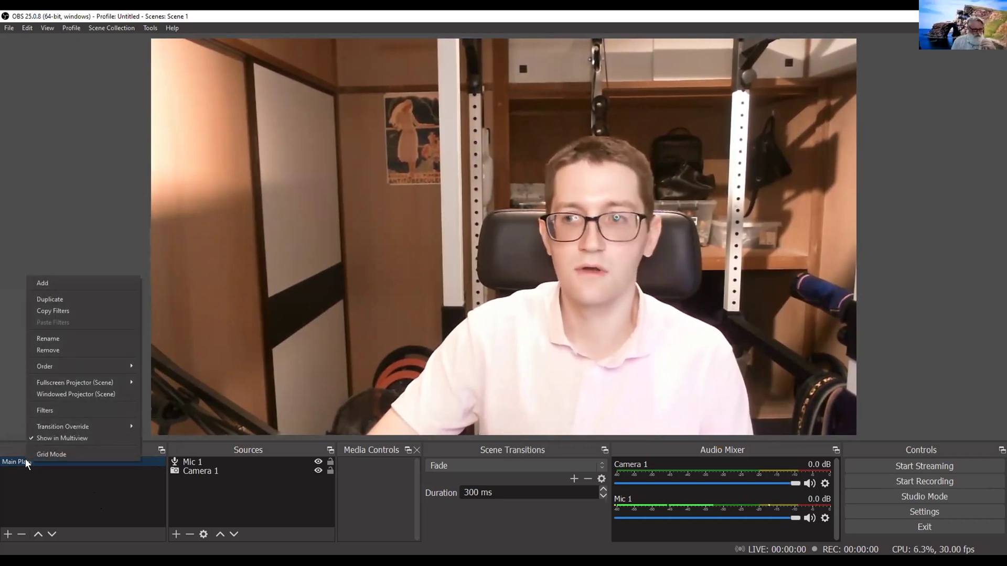
{"action": "left_click", "coordinate": [83, 299]}
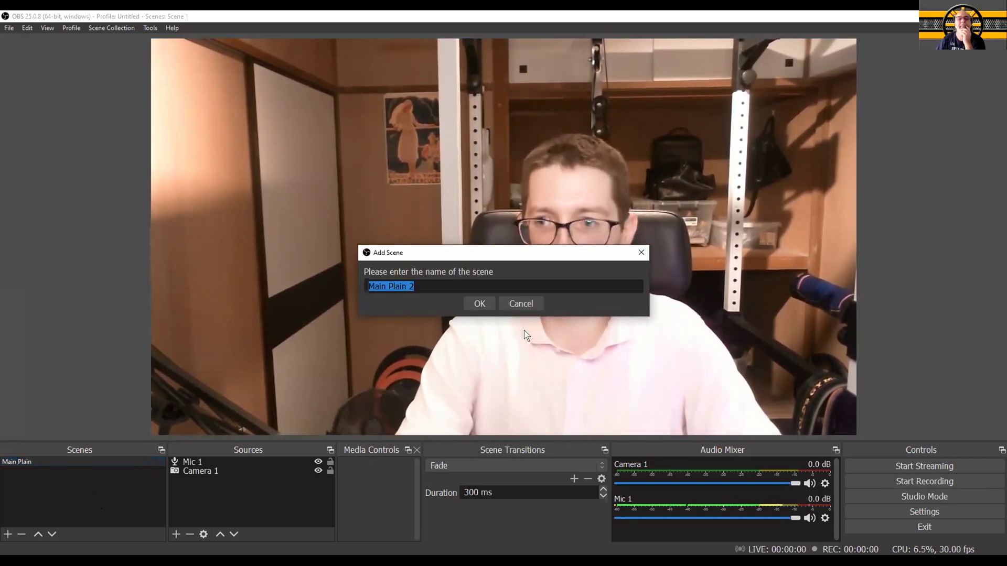
{"action": "key", "text": "BackSpace"}
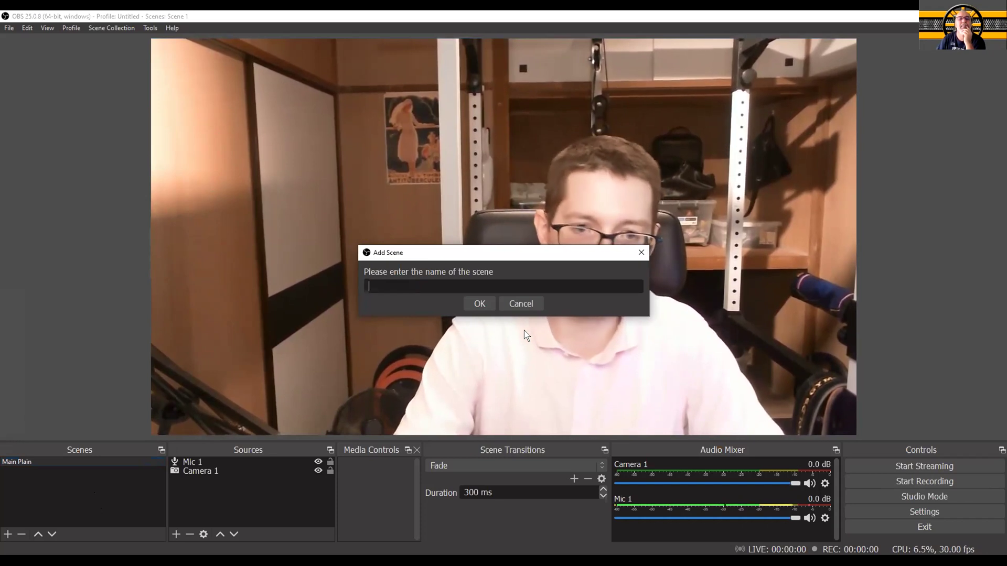
{"action": "type", "text": "W"}
{"action": "key", "text": "BackSpace"}
{"action": "key", "text": "BackSpace"}
{"action": "key", "text": "BackSpace"}
{"action": "type", "text": "eb browser"}
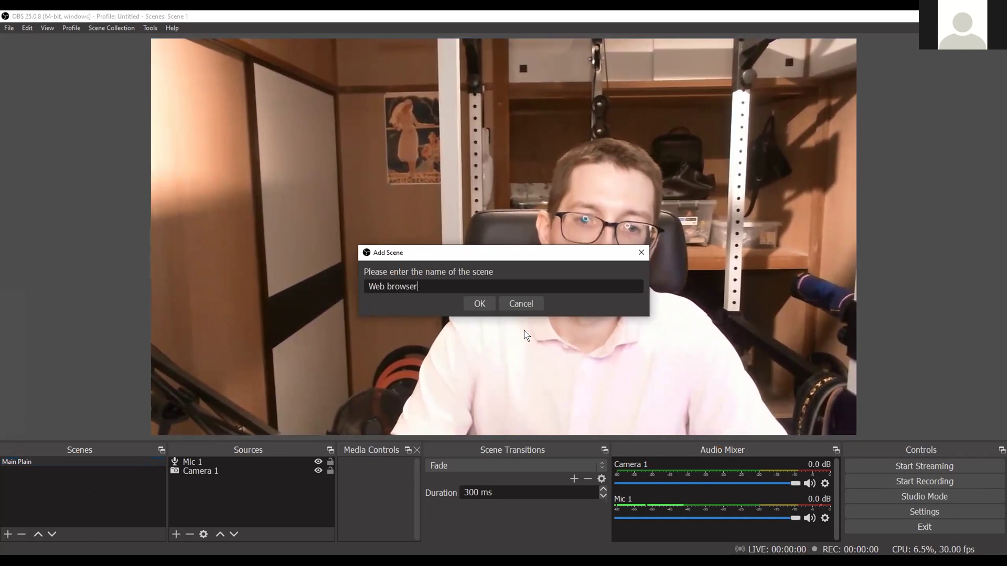
{"action": "key", "text": "Return"}
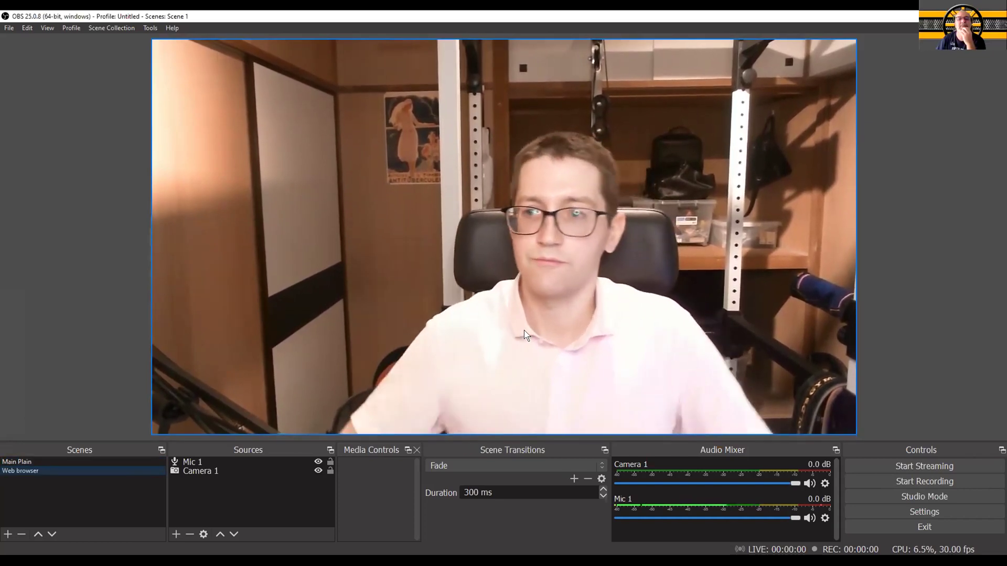
Switch back and forth between the Main Plain and Web browser scenes, ending on Web browser
{"action": "left_click", "coordinate": [18, 461]}
{"action": "left_click", "coordinate": [20, 470]}
{"action": "left_click", "coordinate": [20, 464]}
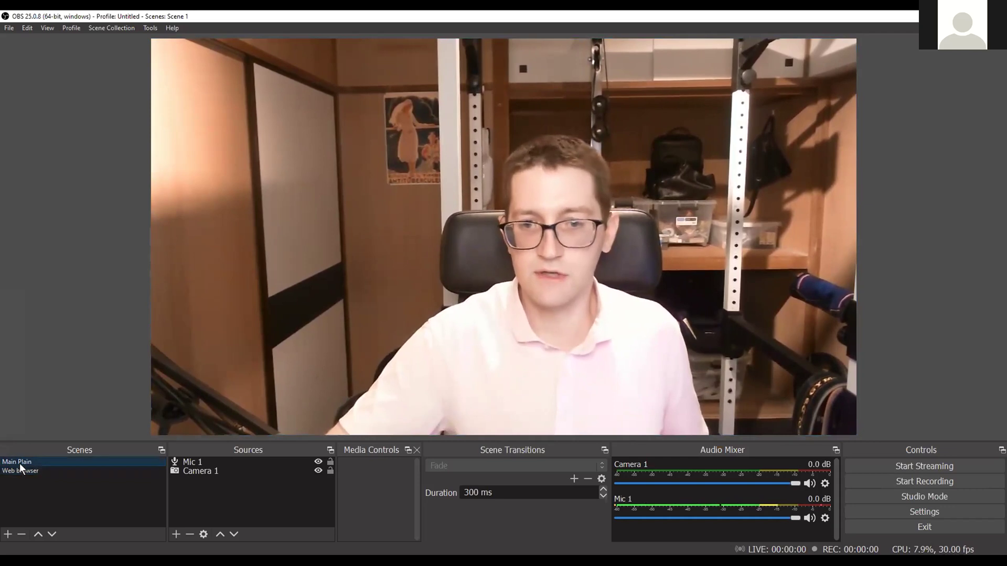
{"action": "left_click", "coordinate": [21, 470]}
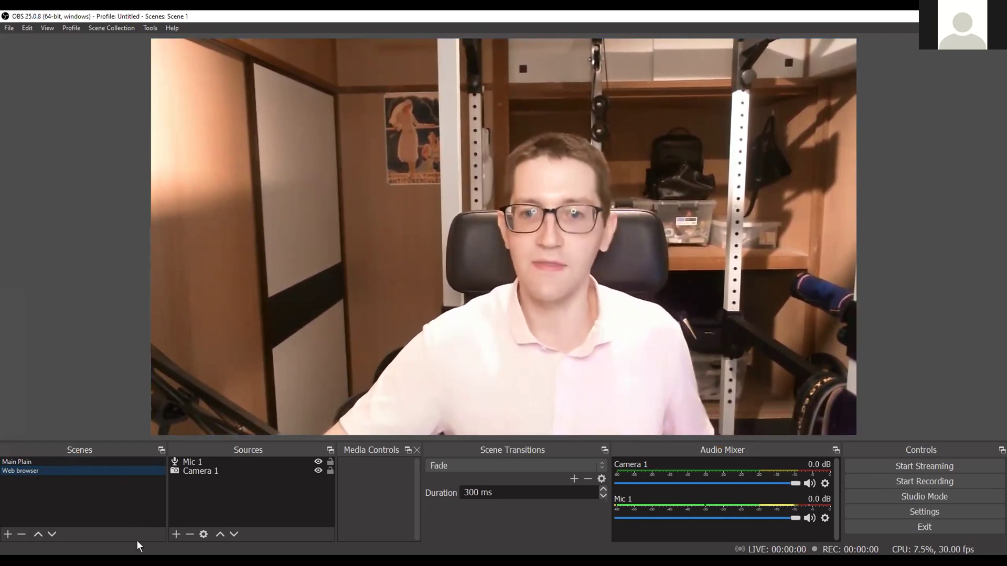
Add a new Window Capture source named "Chrome" to the Web browser scene
{"action": "left_click", "coordinate": [177, 535]}
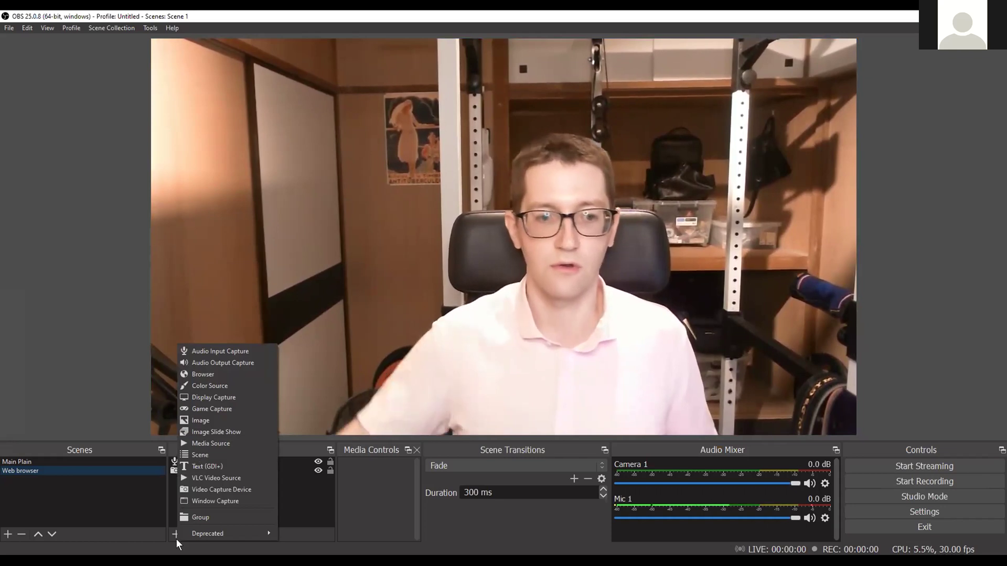
{"action": "left_click", "coordinate": [260, 501]}
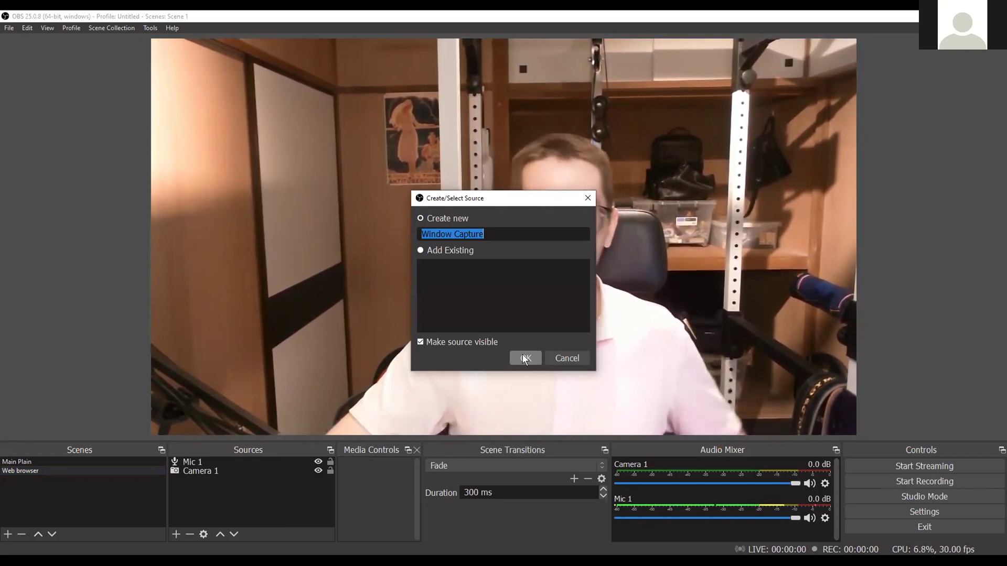
{"action": "type", "text": "Chrome"}
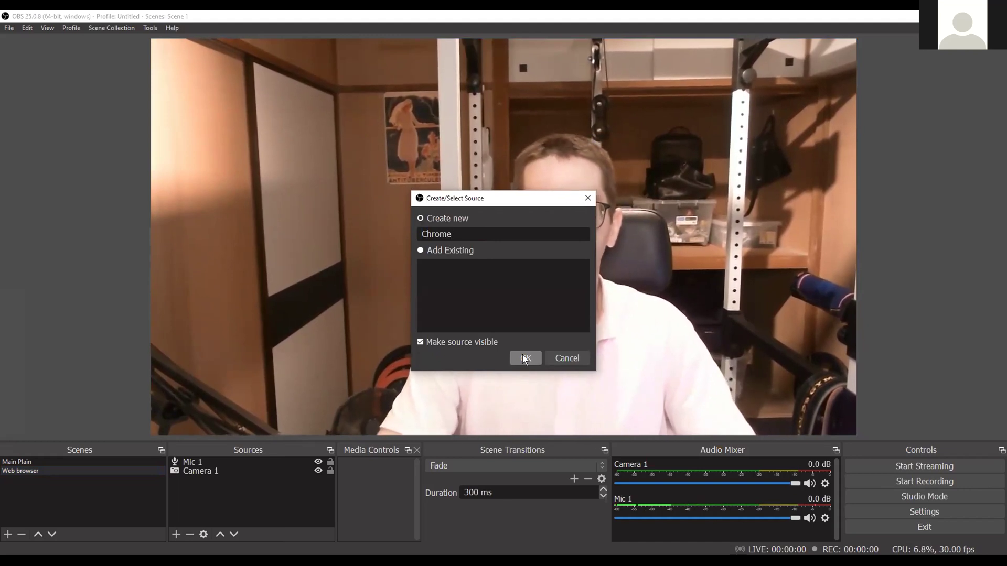
{"action": "left_click", "coordinate": [523, 356]}
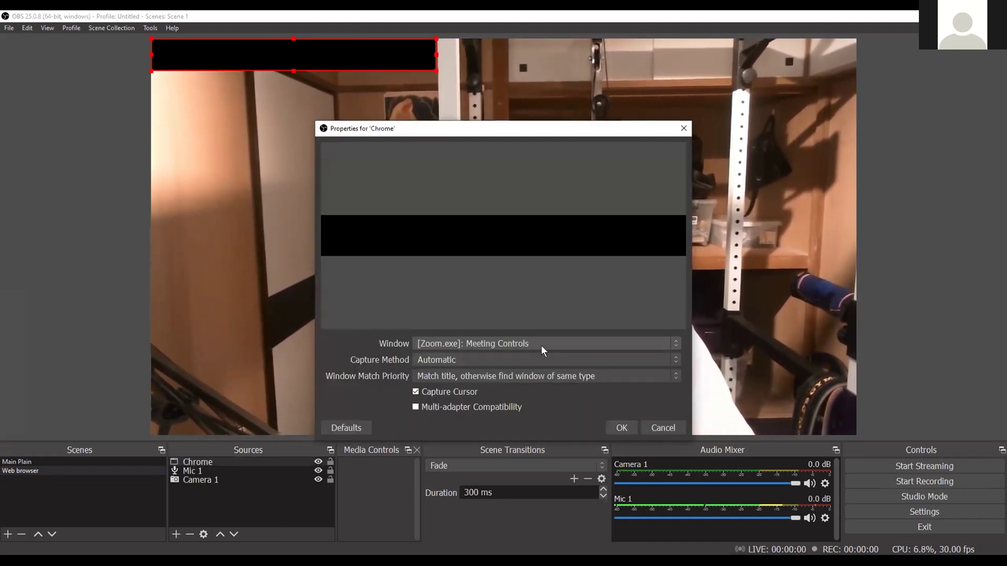
Check which windows the Chrome source can capture, then close its properties and discard the changes
{"action": "left_click", "coordinate": [541, 345]}
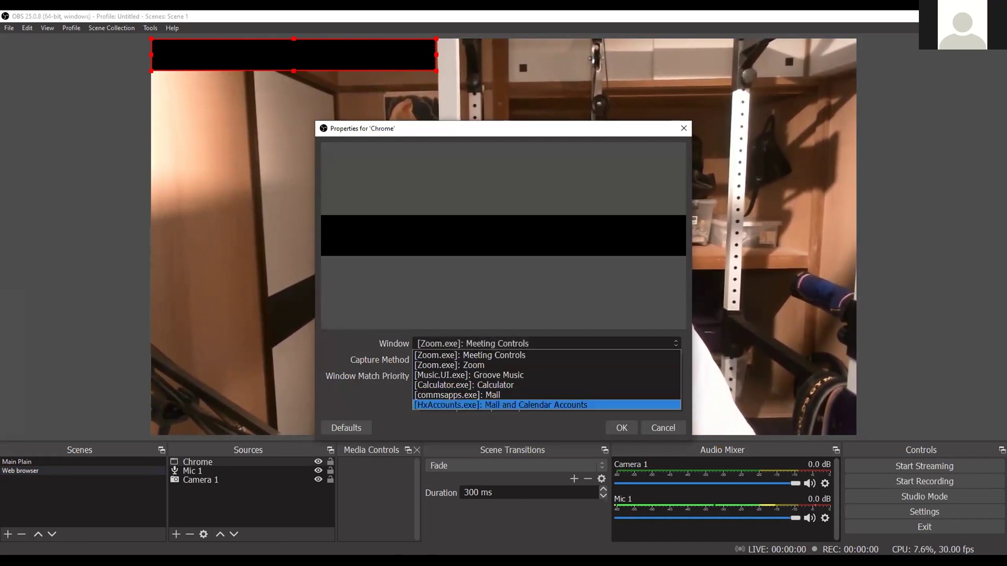
{"action": "key", "text": "Escape"}
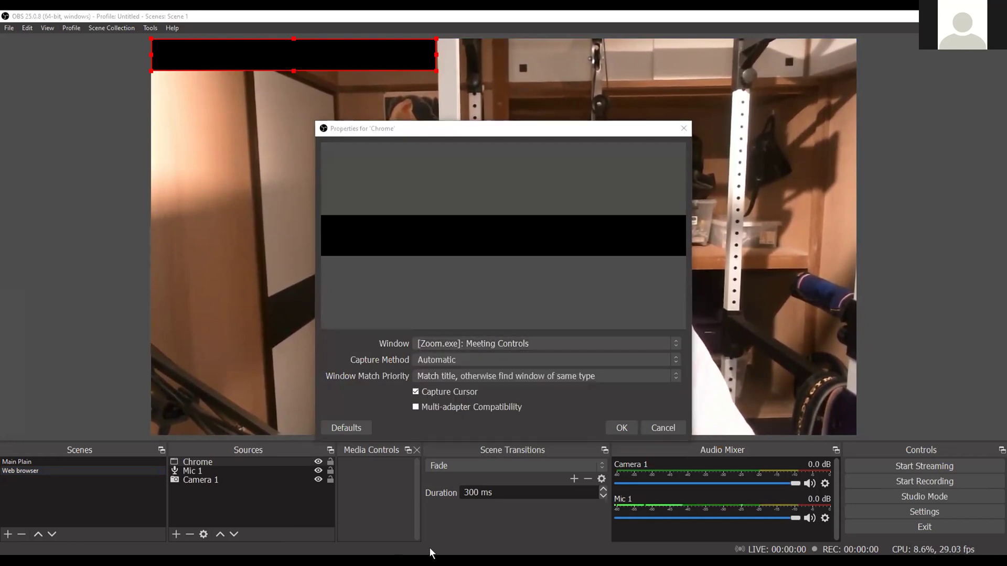
{"action": "left_click", "coordinate": [684, 128]}
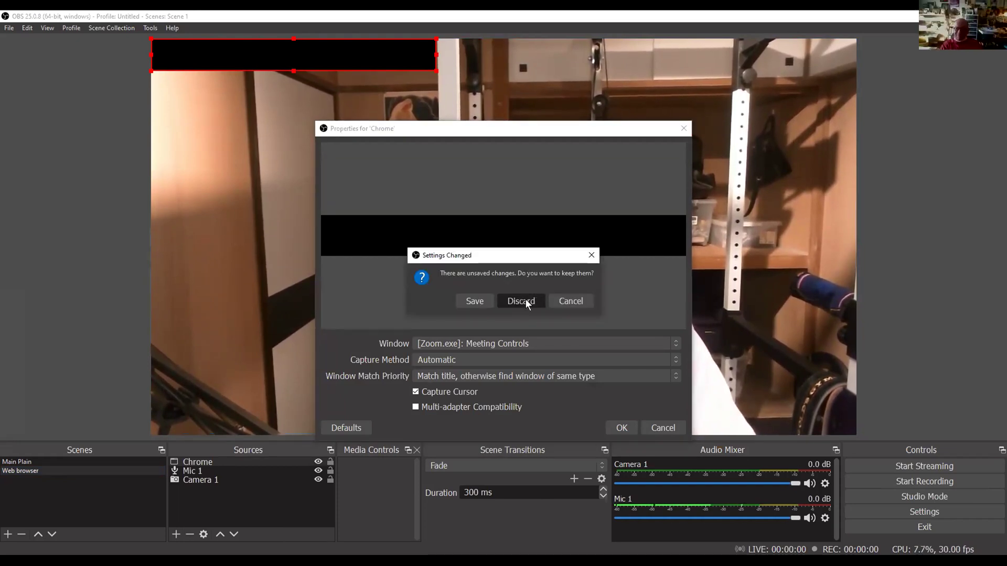
{"action": "left_click", "coordinate": [526, 299]}
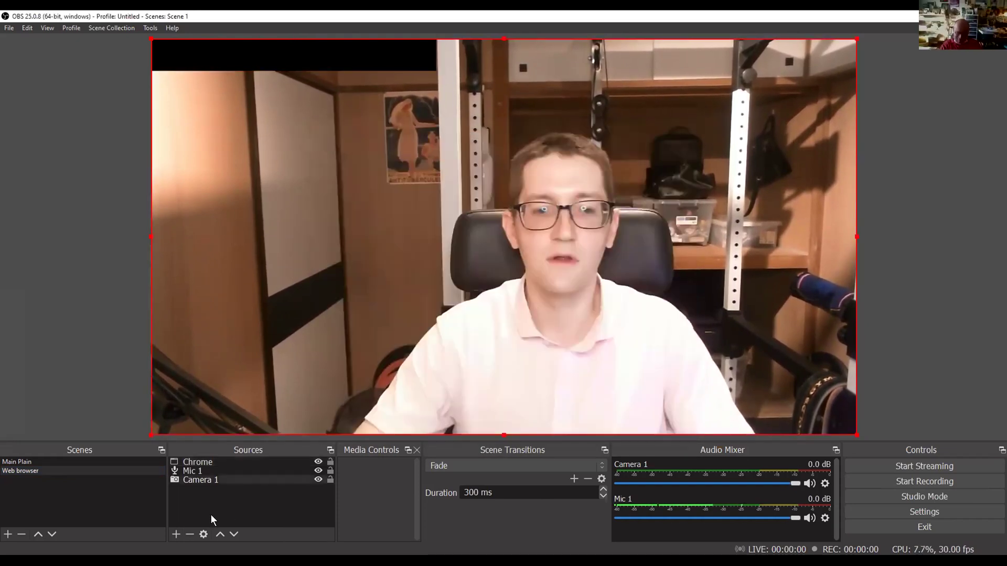
Add another new Window Capture source to the Web browser scene, named "Browser"
{"action": "left_click", "coordinate": [202, 463]}
{"action": "left_click", "coordinate": [176, 534]}
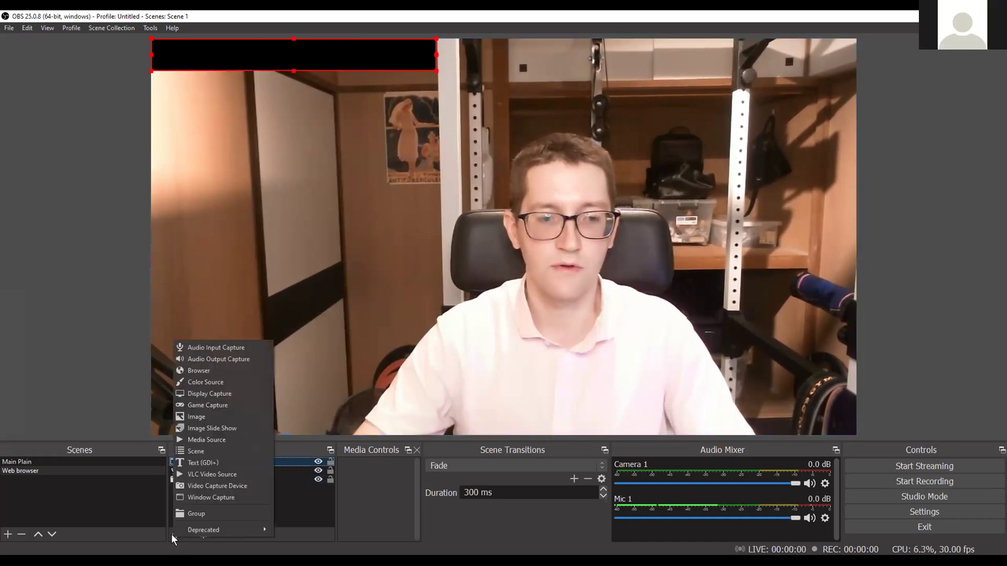
{"action": "left_click", "coordinate": [218, 496]}
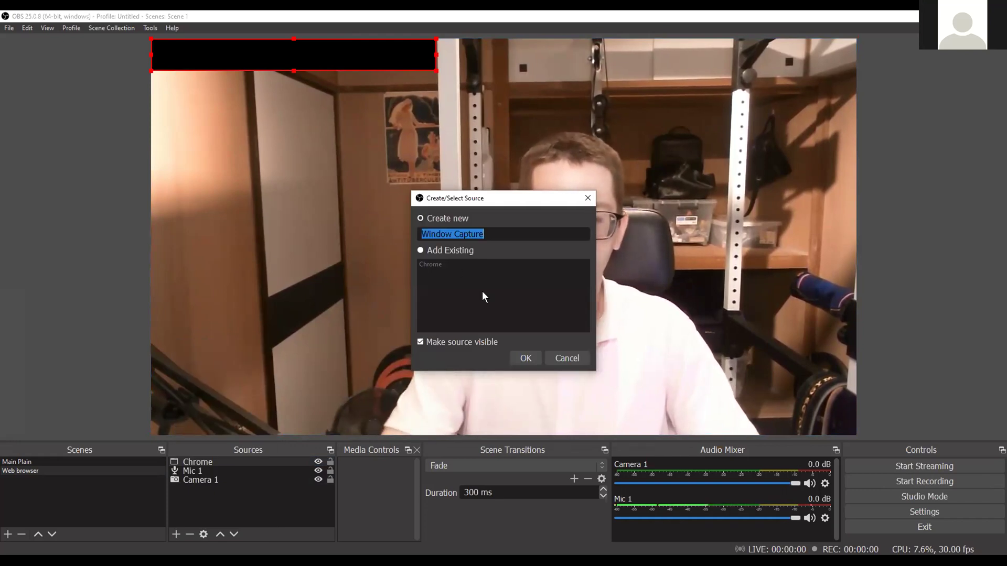
{"action": "type", "text": "Website"}
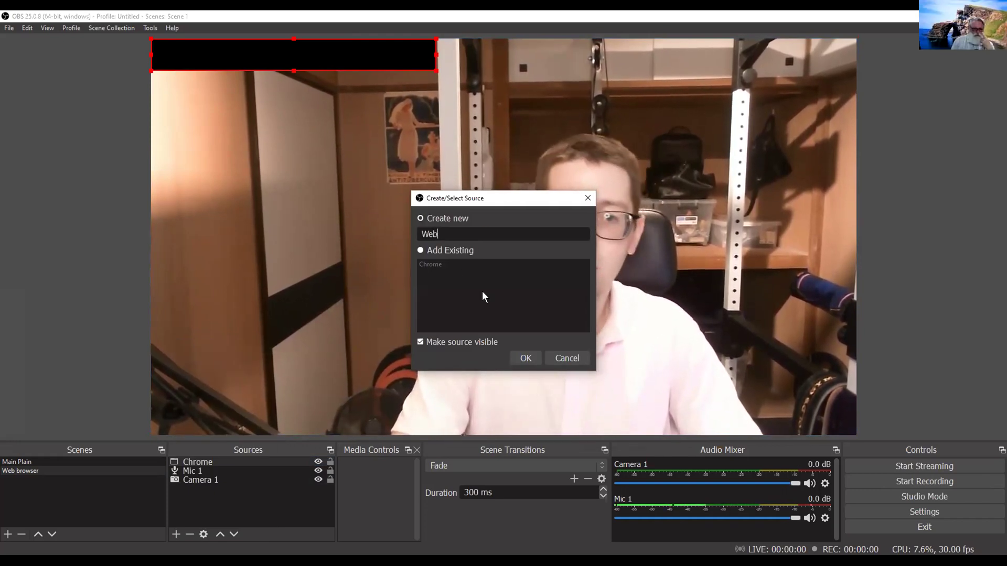
{"action": "key", "text": "BackSpace"}
{"action": "key", "text": "BackSpace"}
{"action": "key", "text": "BackSpace"}
{"action": "key", "text": "BackSpace"}
{"action": "key", "text": "BackSpace"}
{"action": "key", "text": "BackSpace"}
{"action": "key", "text": "BackSpace"}
{"action": "type", "text": "Browser"}
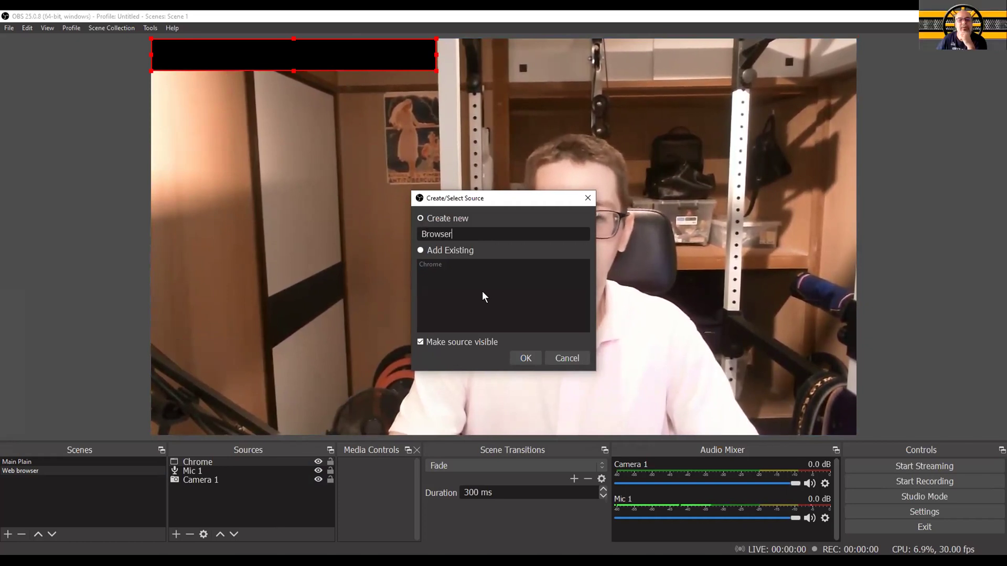
{"action": "key", "text": "Return"}
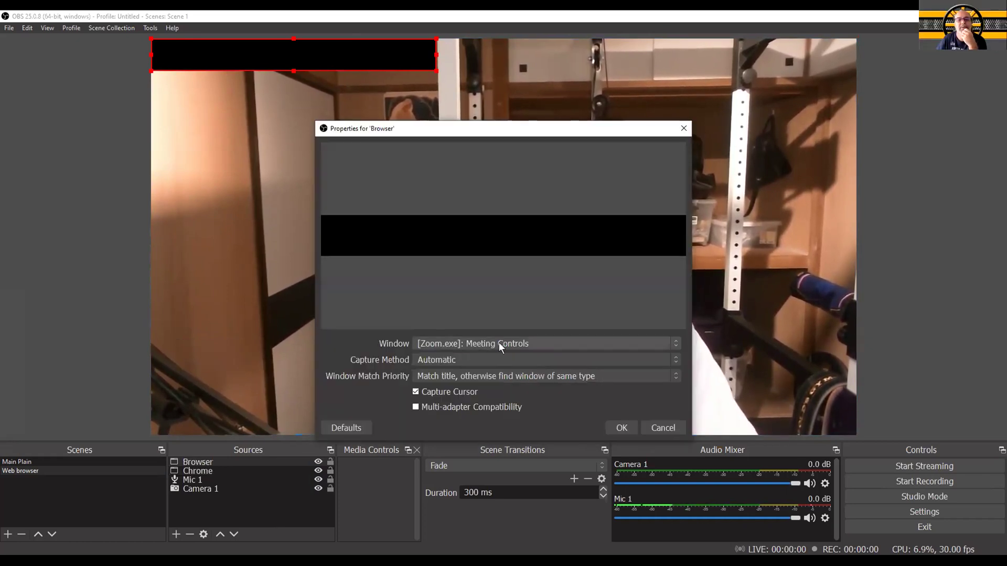
Check the windows available to the Browser window capture and cancel its properties without choosing one
{"action": "left_click", "coordinate": [499, 343]}
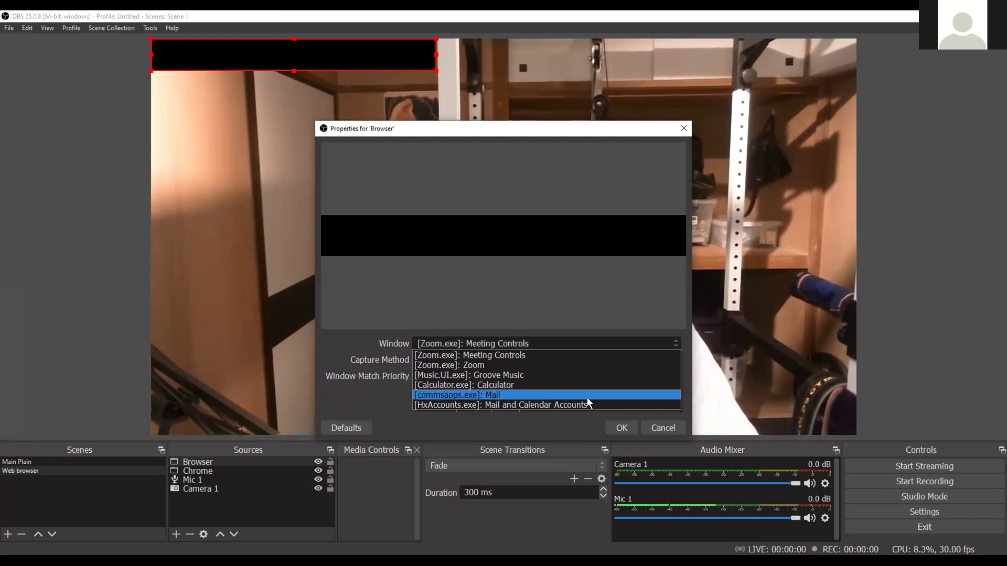
{"action": "left_click", "coordinate": [665, 429]}
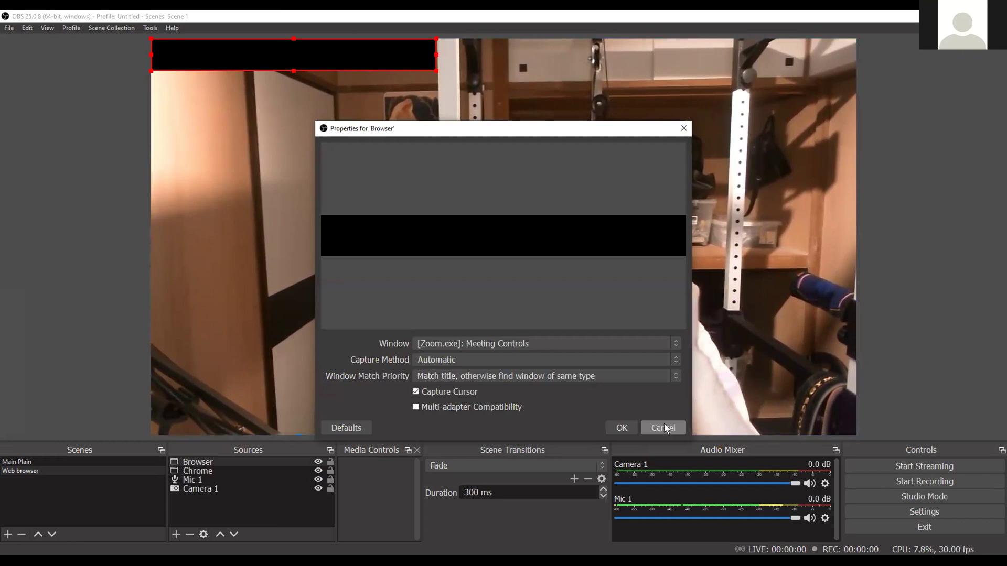
{"action": "left_click", "coordinate": [665, 429]}
Add a Browser source with the suggested name Browser 2 and close its properties without setting a URL
{"action": "left_click", "coordinate": [177, 532]}
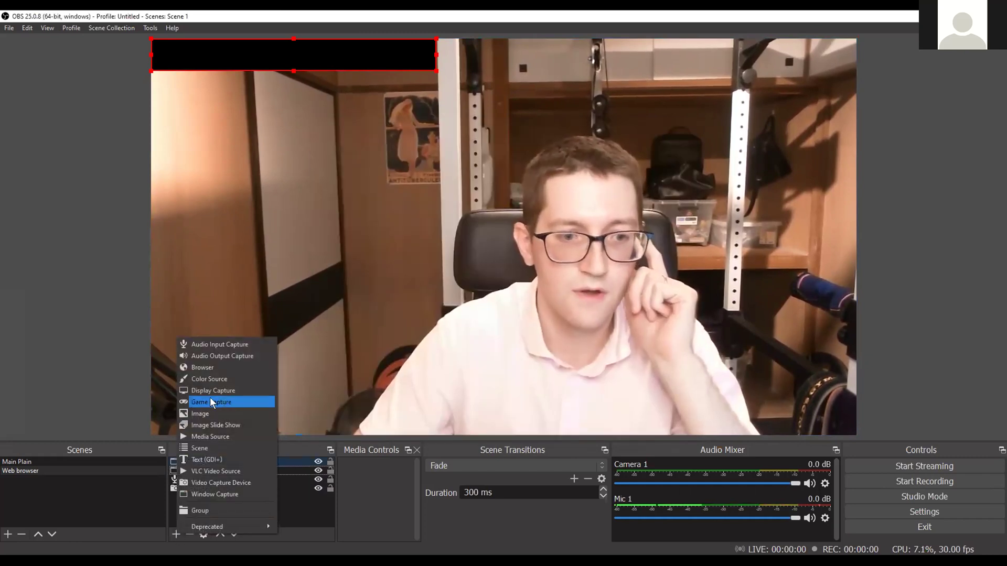
{"action": "left_click", "coordinate": [224, 368]}
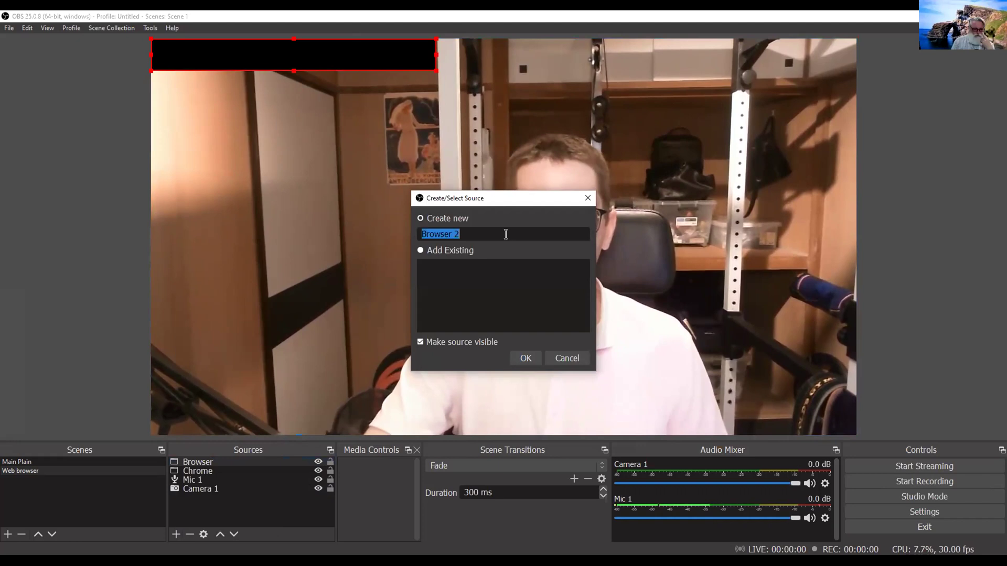
{"action": "key", "text": "Return"}
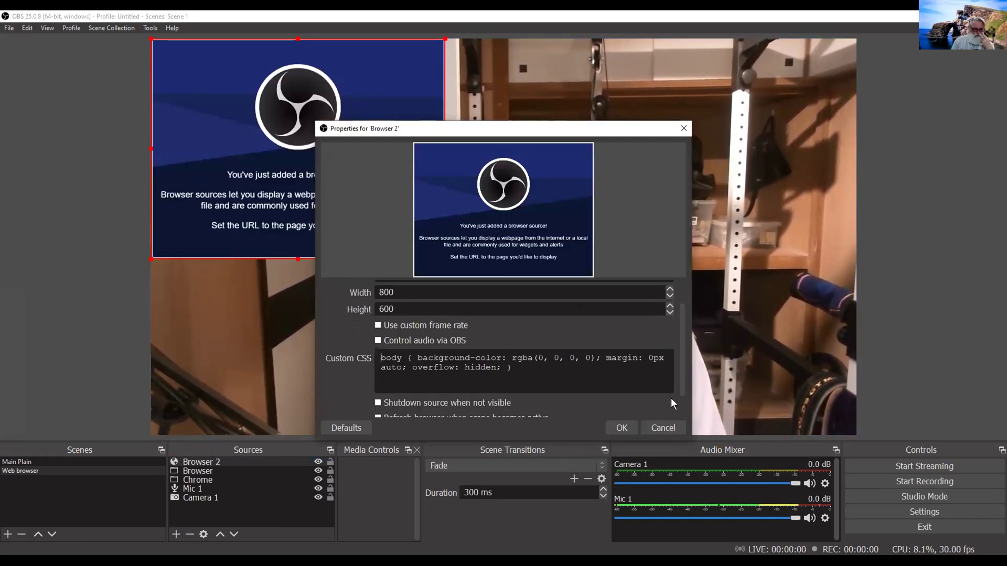
{"action": "left_click", "coordinate": [684, 128]}
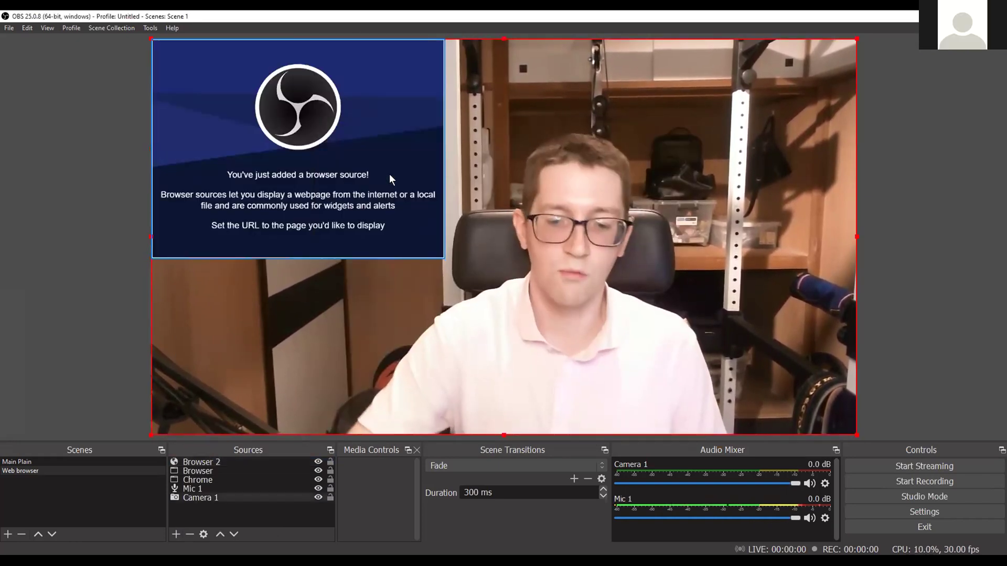
Remove the Camera 1 source from the Web browser scene and select the browser source in the preview
{"action": "key", "text": "Delete"}
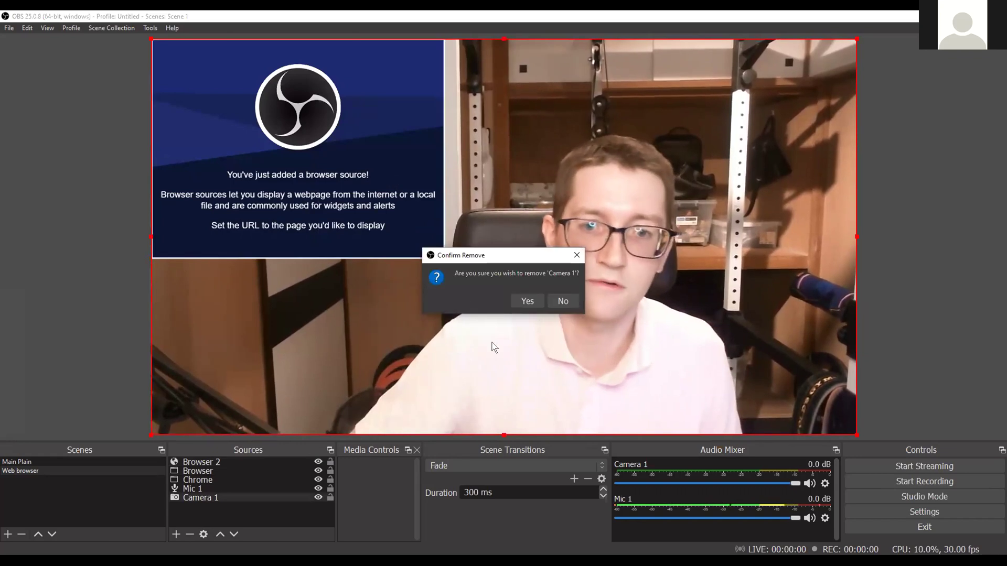
{"action": "left_click", "coordinate": [516, 301]}
{"action": "left_click", "coordinate": [395, 205]}
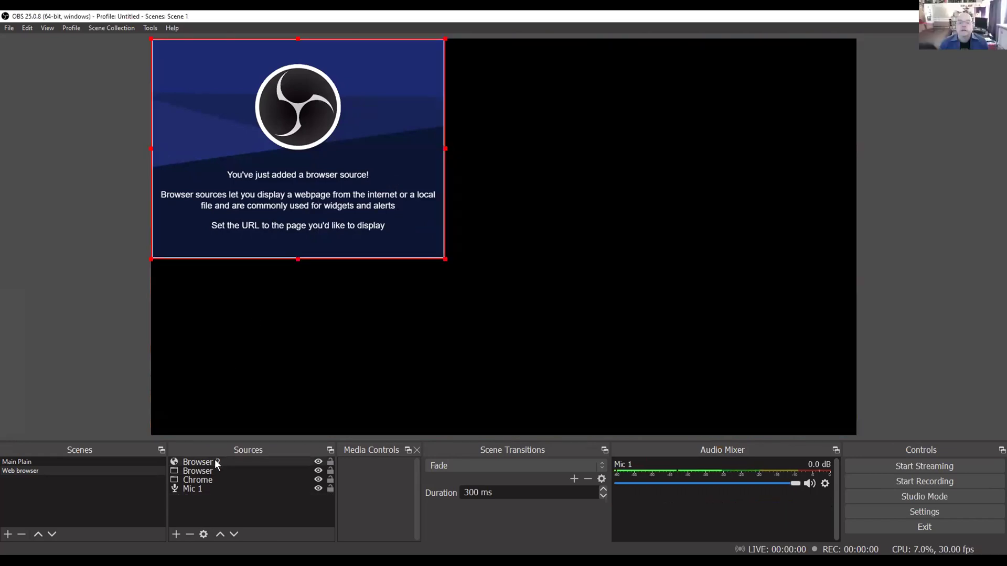
{"action": "left_click", "coordinate": [197, 486]}
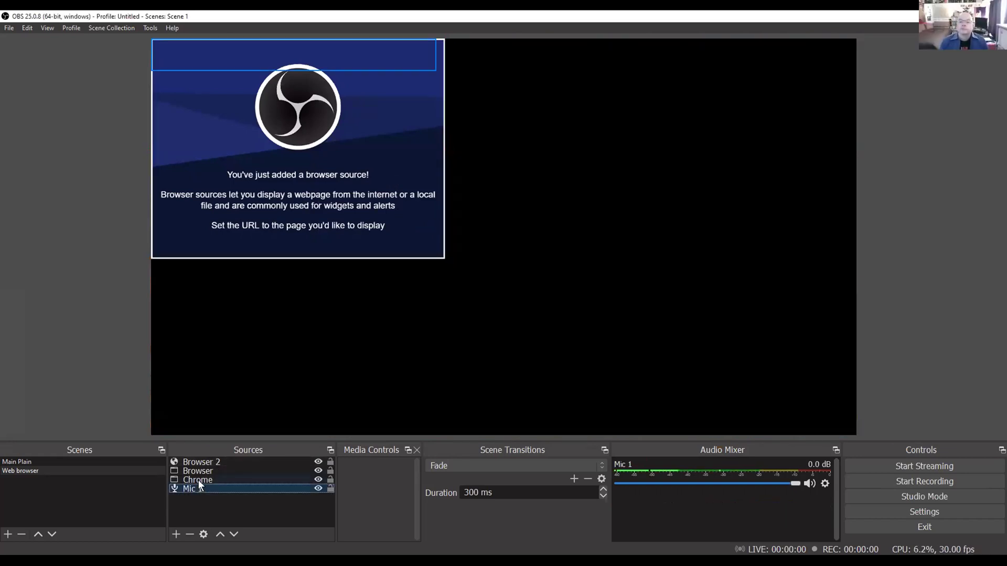
{"action": "key", "text": "Delete"}
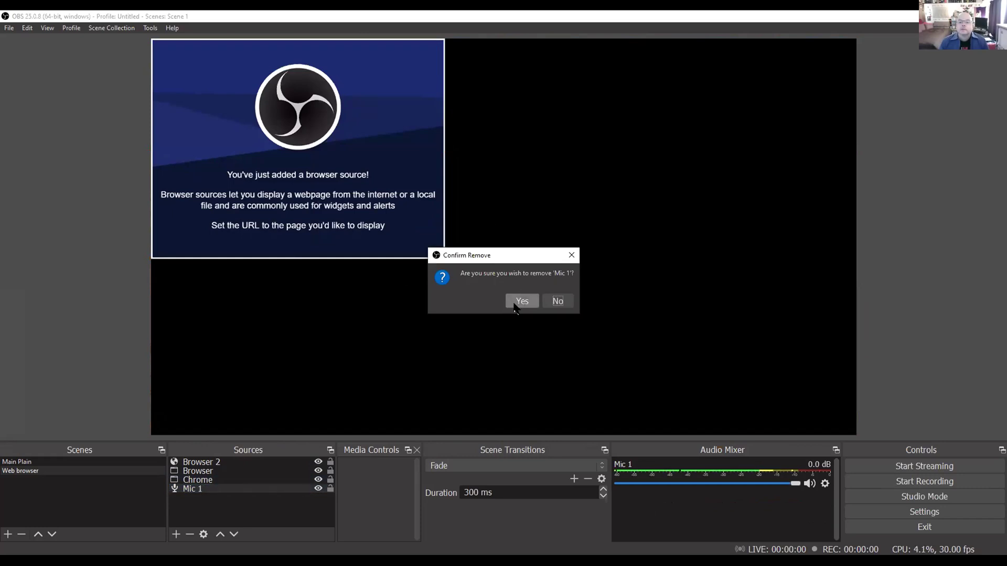
{"action": "left_click", "coordinate": [566, 299]}
Keep the Mic 1 source and remove the Browser 2 source from the Web browser scene
{"action": "left_click", "coordinate": [205, 472]}
{"action": "left_click", "coordinate": [210, 463]}
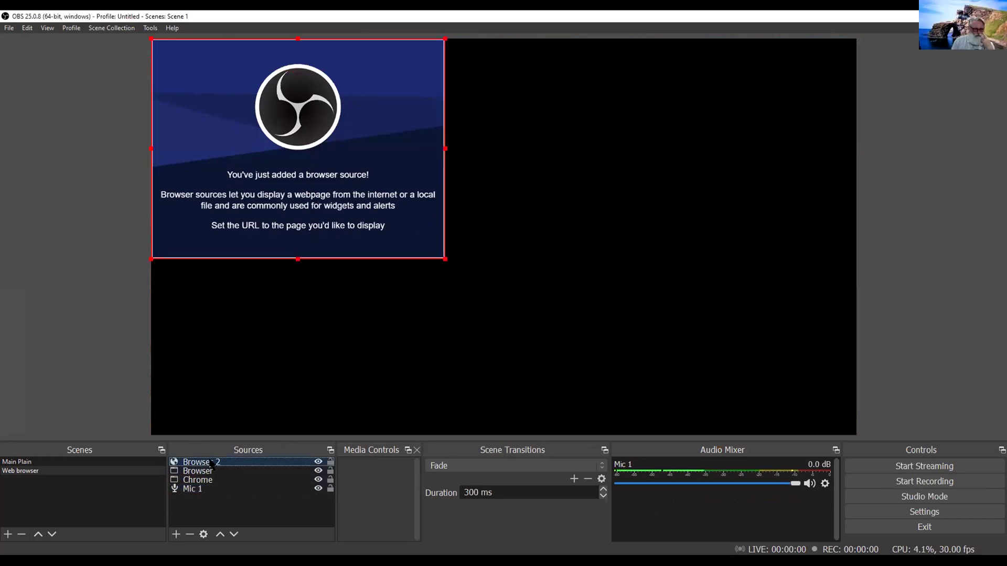
{"action": "key", "text": "Delete"}
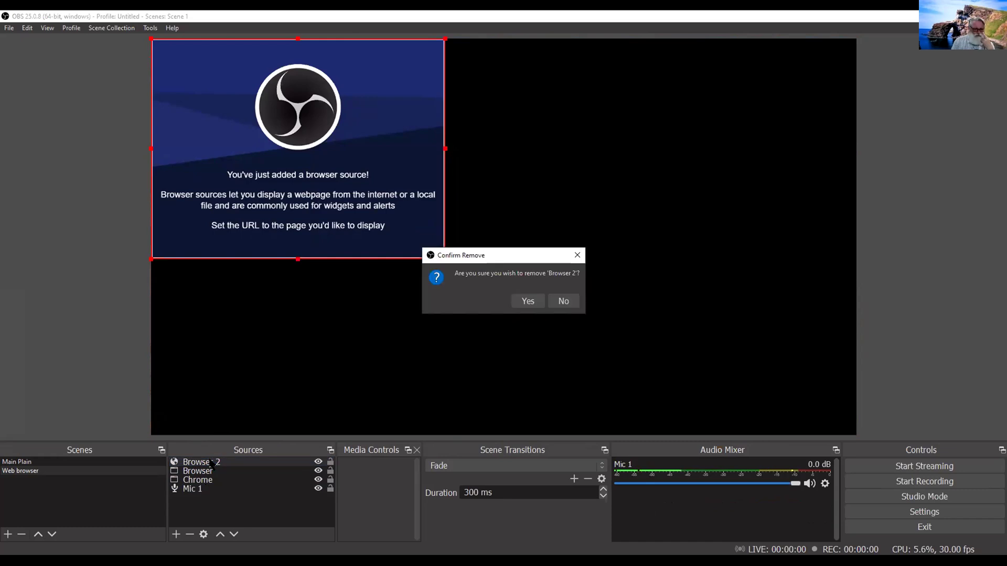
{"action": "key", "text": "Return"}
Add a new Window Capture source to the Web browser scene, named "Chrome2" because "Chrome" is taken
{"action": "left_click", "coordinate": [177, 535]}
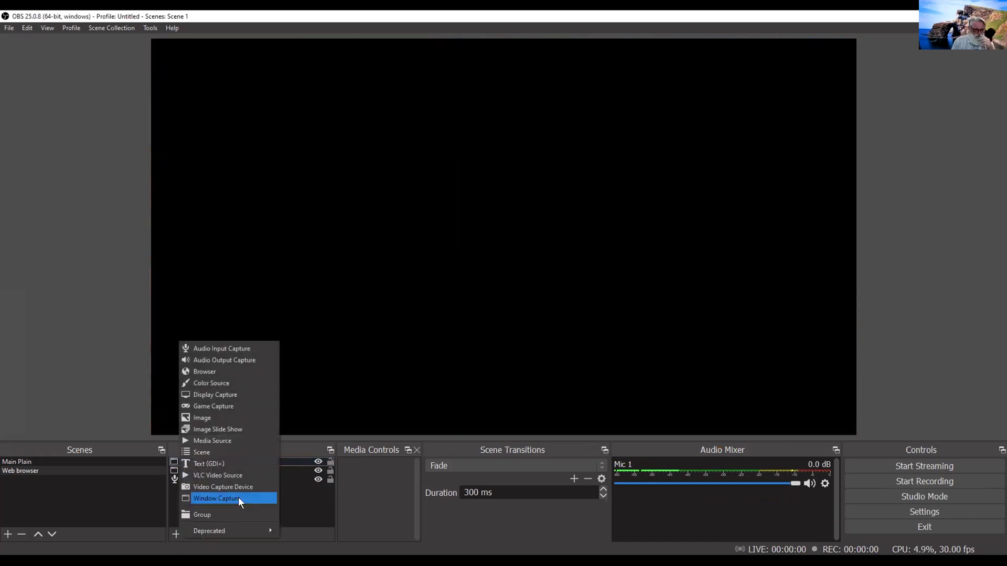
{"action": "left_click", "coordinate": [253, 497]}
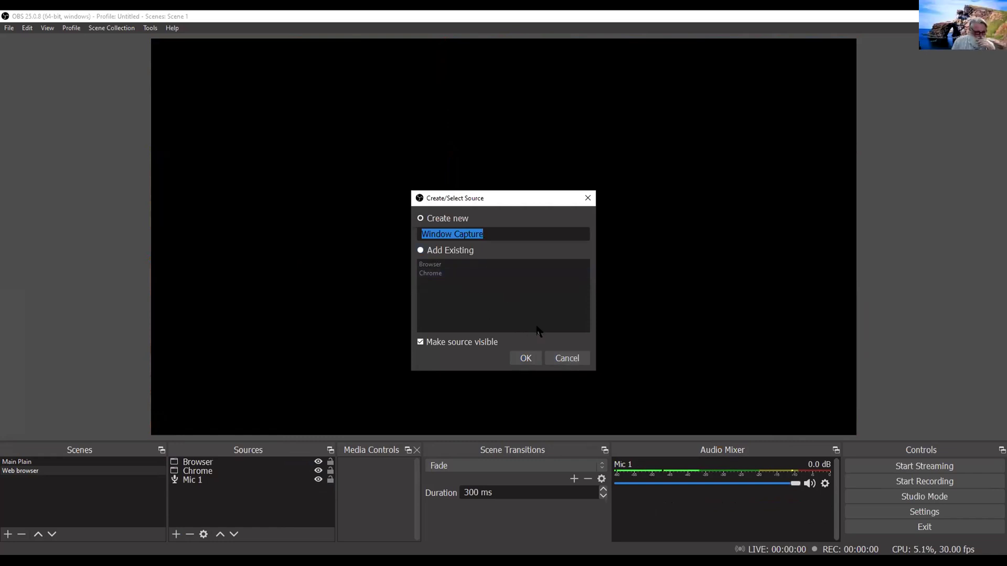
{"action": "type", "text": "Chrome"}
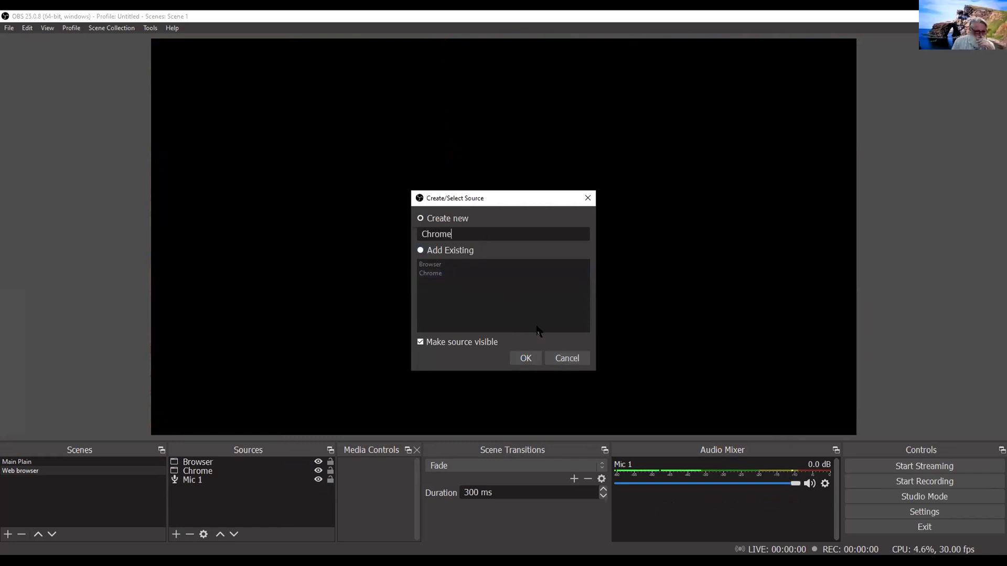
{"action": "key", "text": "Return"}
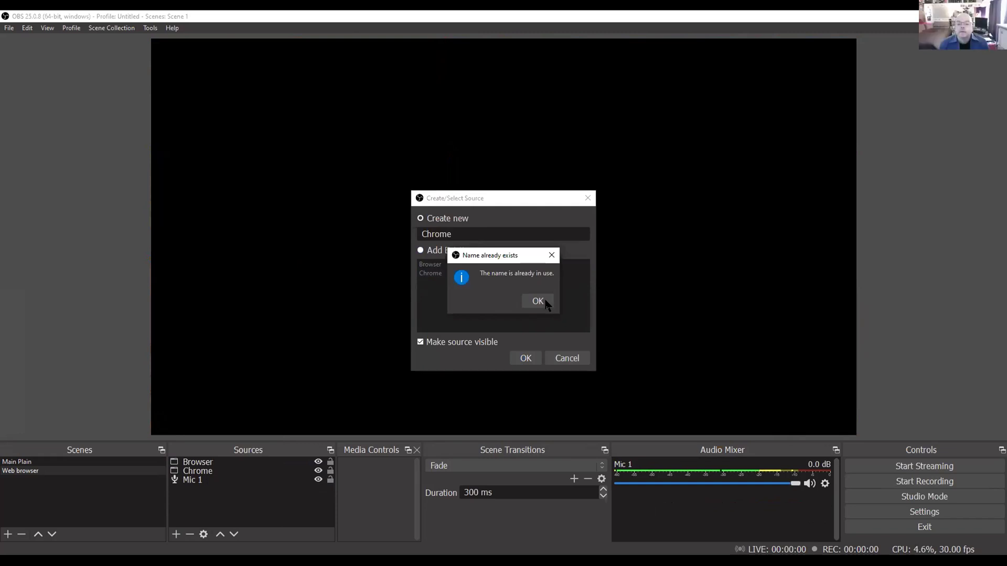
{"action": "left_click", "coordinate": [544, 303]}
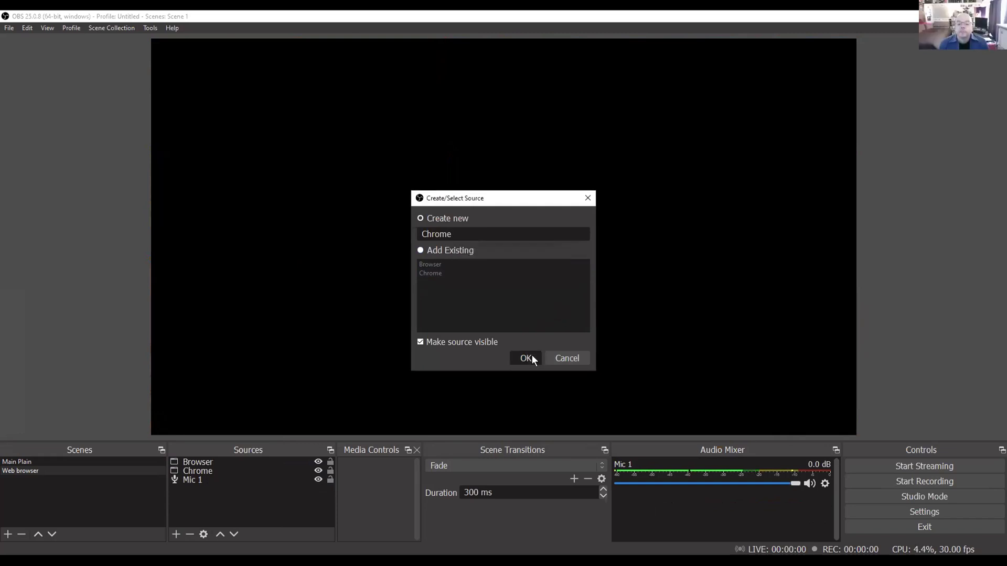
{"action": "left_click", "coordinate": [531, 359]}
{"action": "key", "text": "Return"}
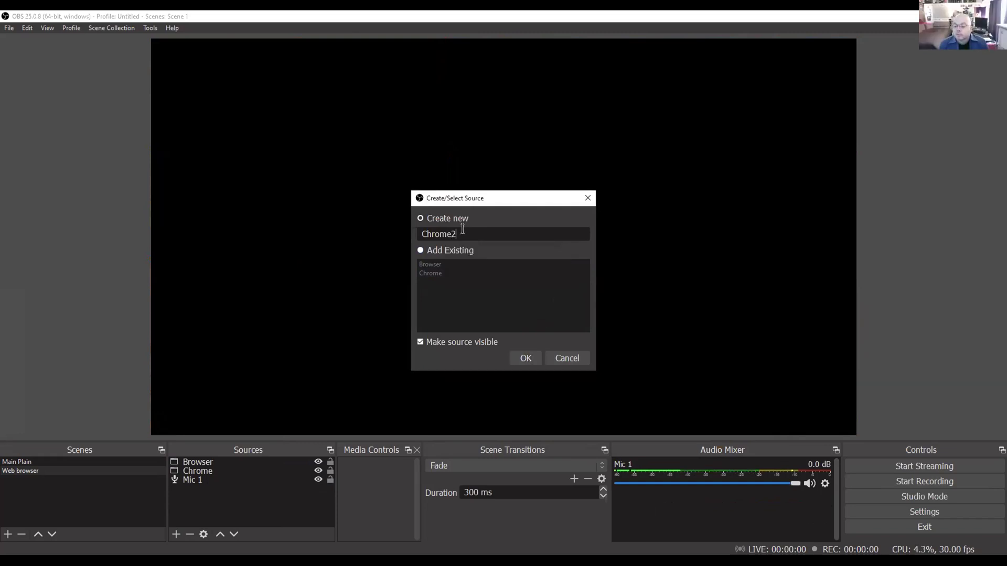
{"action": "left_click", "coordinate": [529, 357]}
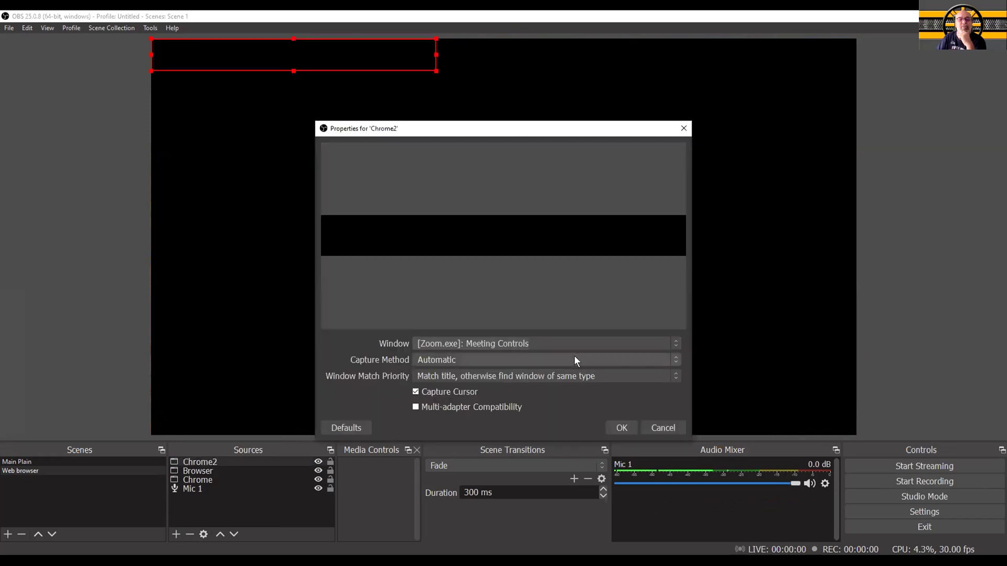
Set Chrome2's capture method to Windows Graphics Capture and its window to [Zoom.exe]: Zoom, and accept the properties
{"action": "left_click", "coordinate": [574, 356]}
{"action": "left_click", "coordinate": [575, 390]}
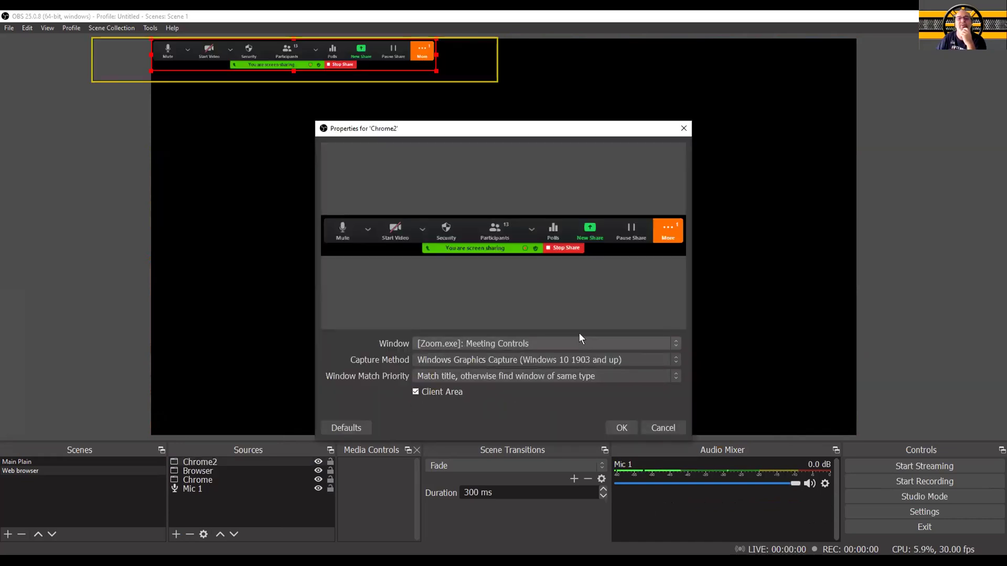
{"action": "left_click", "coordinate": [580, 345]}
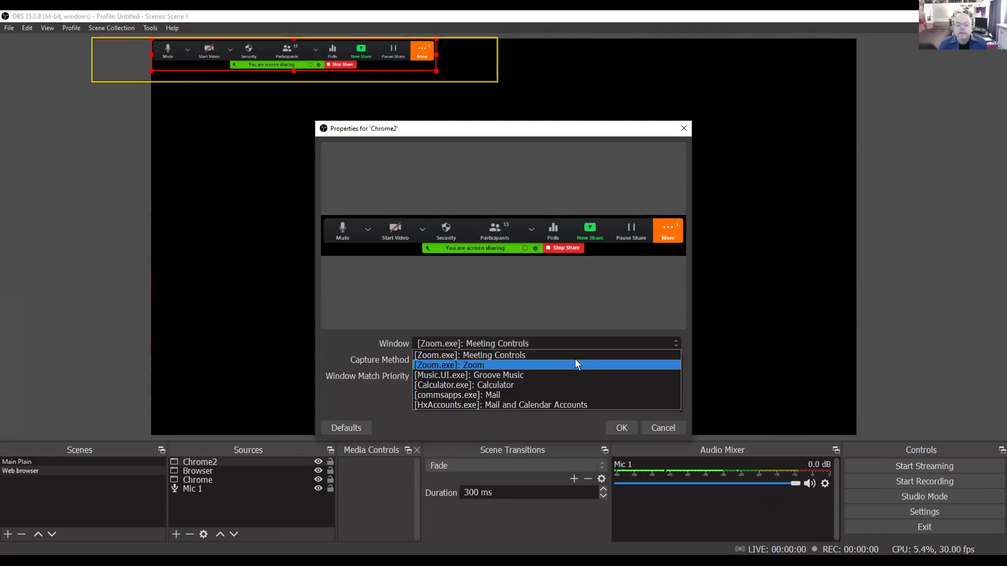
{"action": "left_click", "coordinate": [575, 360]}
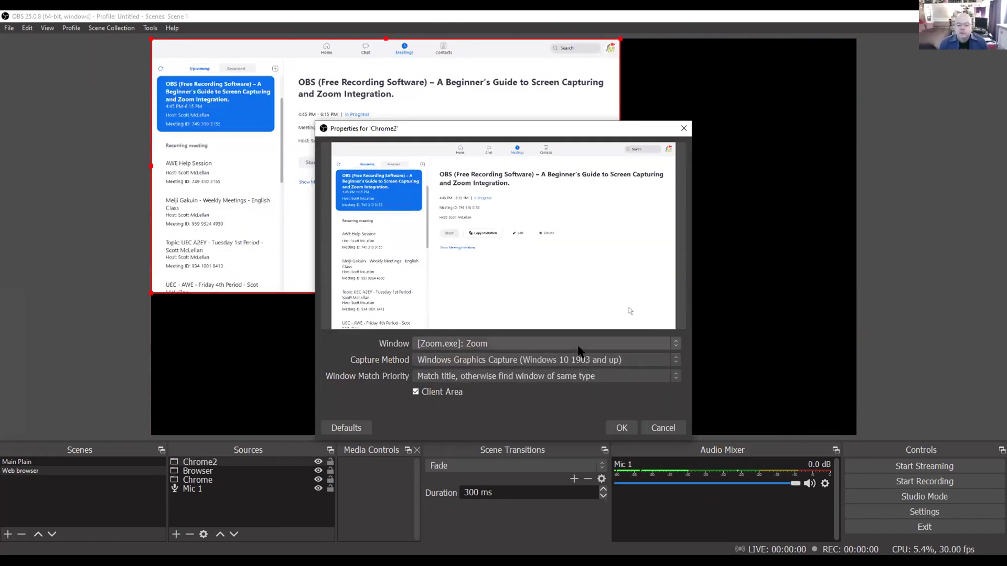
{"action": "left_click", "coordinate": [578, 347]}
{"action": "left_click", "coordinate": [563, 336]}
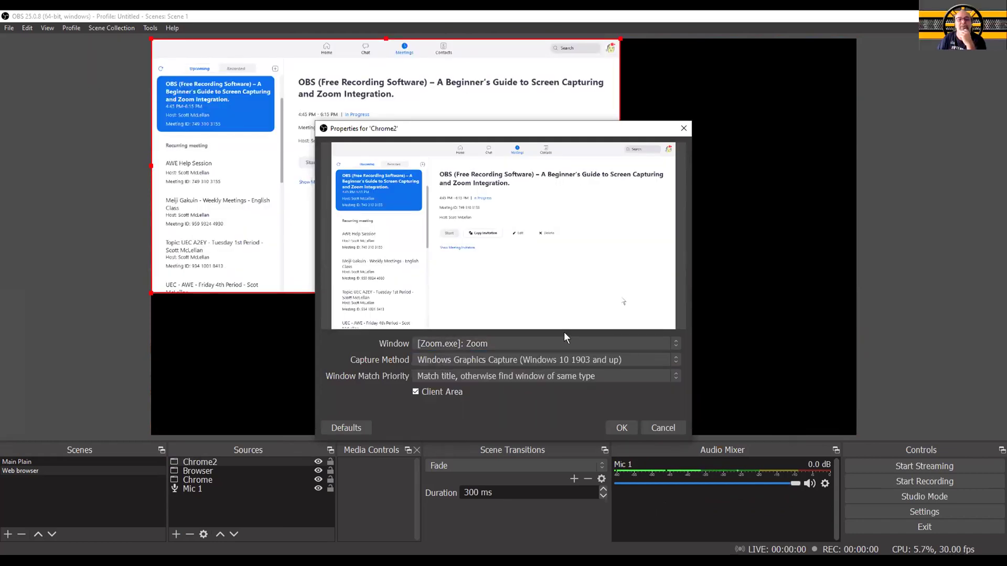
{"action": "left_click", "coordinate": [565, 346]}
{"action": "left_click", "coordinate": [370, 389]}
{"action": "left_click", "coordinate": [622, 428]}
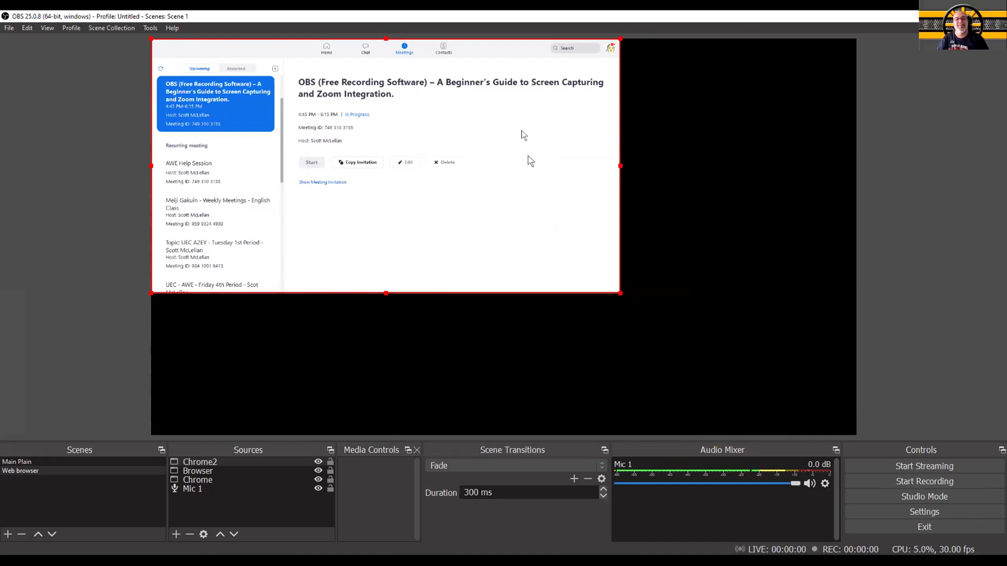
Remove the Chrome2, Chrome and Browser window captures from the Web browser scene
{"action": "key", "text": "Delete"}
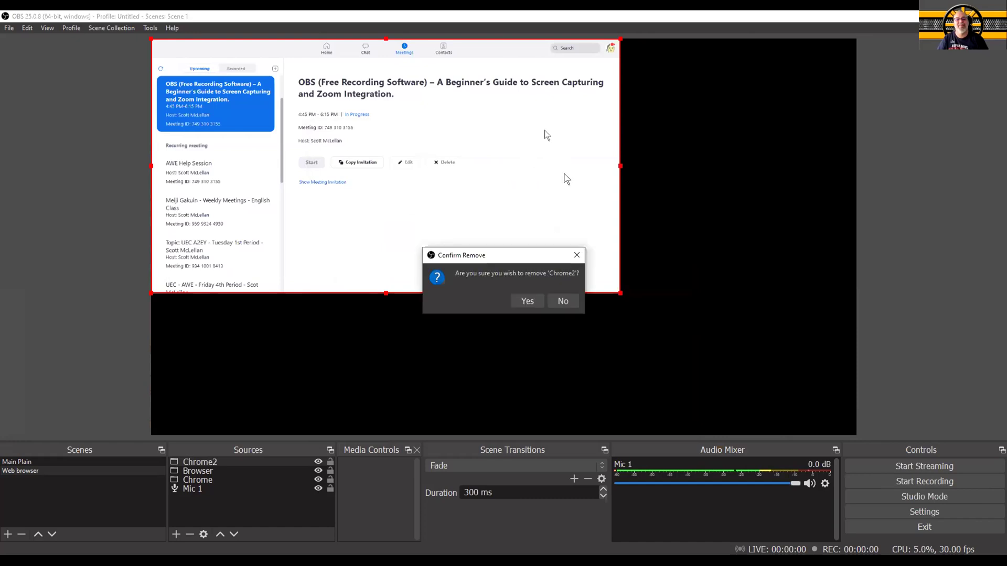
{"action": "left_click", "coordinate": [527, 301]}
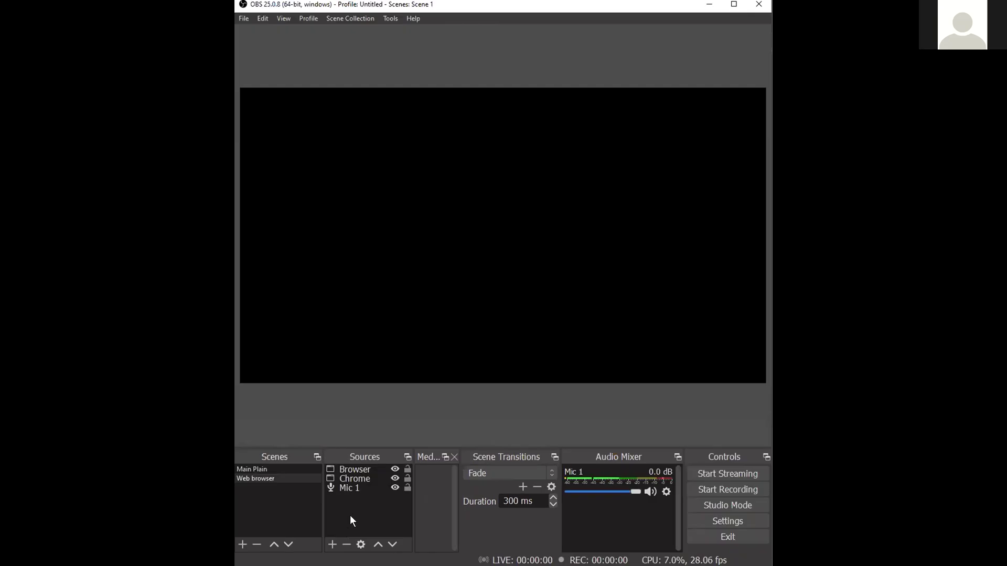
{"action": "left_click", "coordinate": [359, 479]}
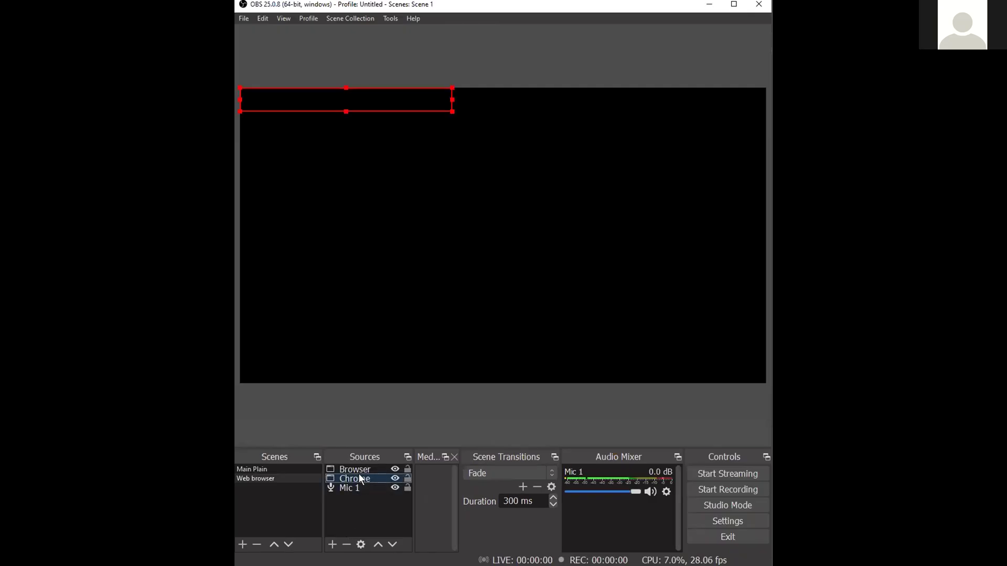
{"action": "key", "text": "Delete"}
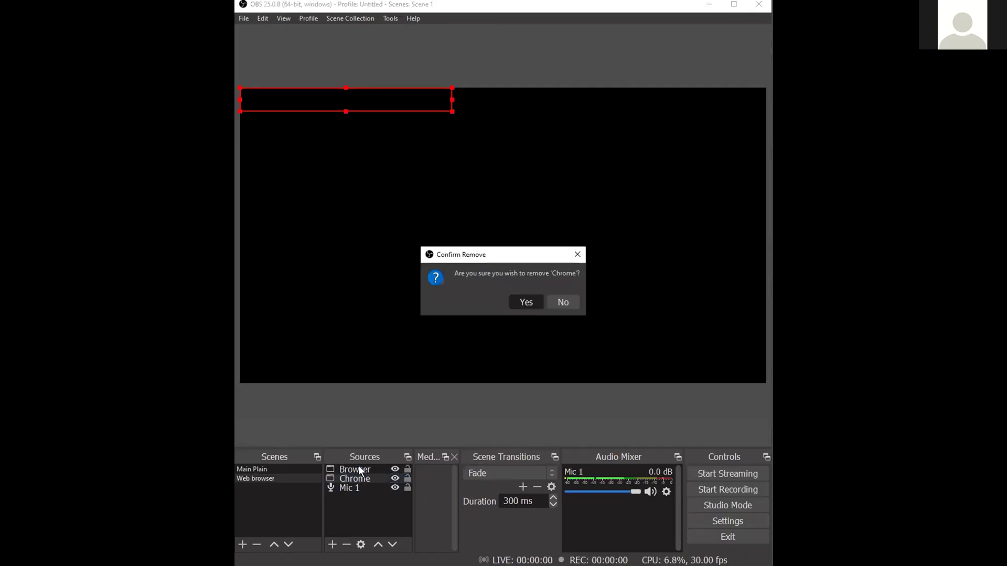
{"action": "key", "text": "Return"}
{"action": "key", "text": "Delete"}
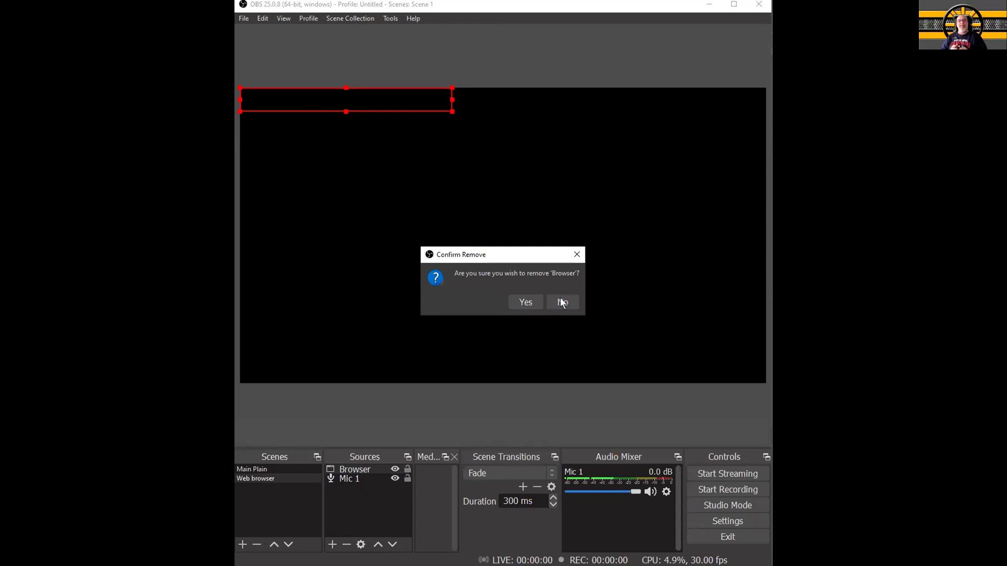
{"action": "left_click", "coordinate": [539, 299]}
Add a new Window Capture source named "Chrome" that captures the [chrome.exe]: New Tab - Google Chrome window
{"action": "left_click", "coordinate": [332, 544]}
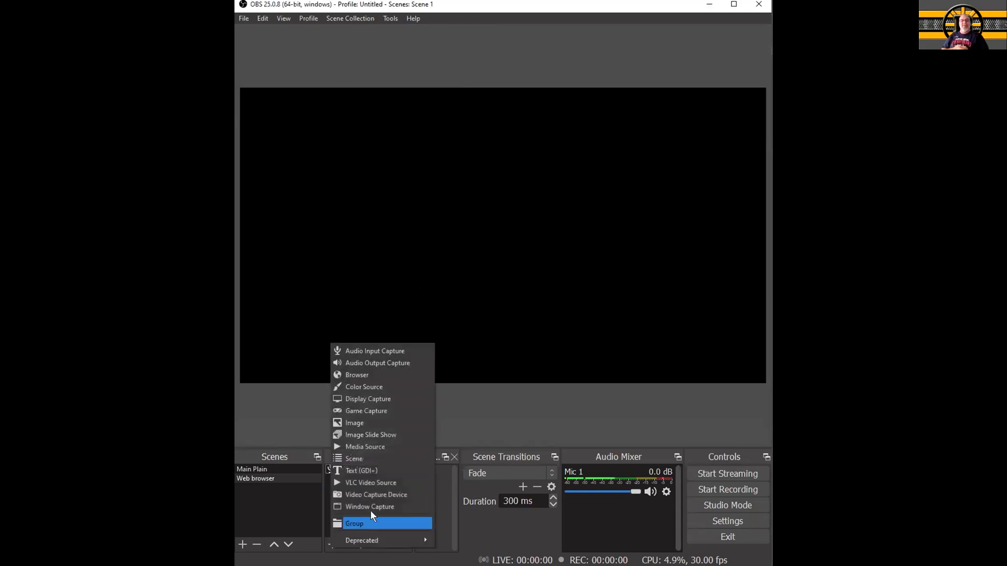
{"action": "left_click", "coordinate": [383, 507]}
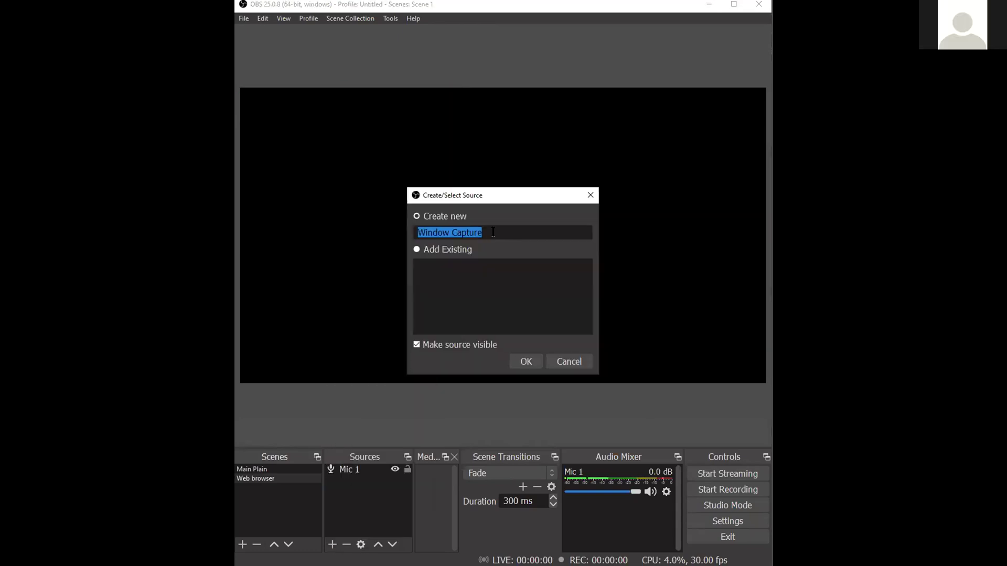
{"action": "type", "text": "Chr"}
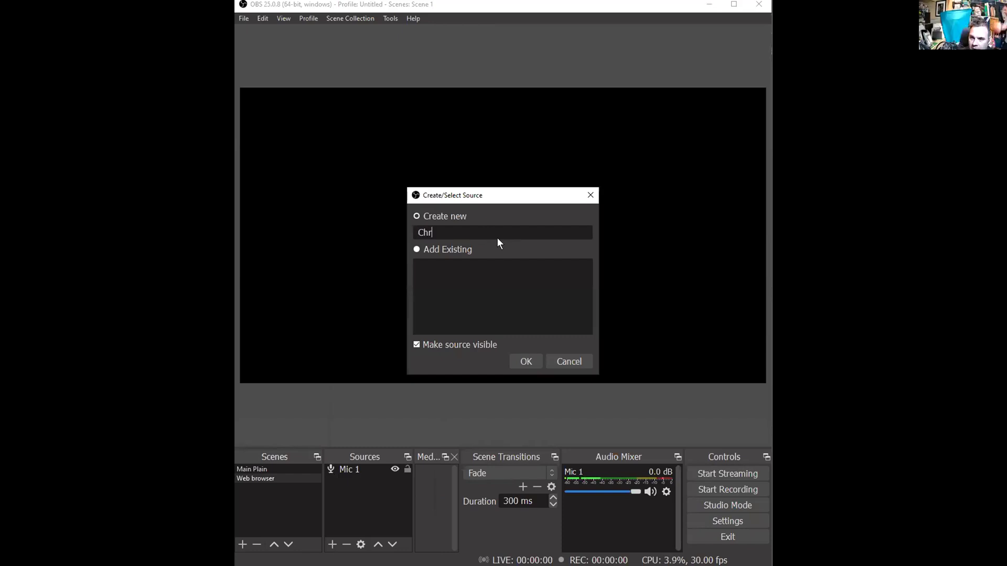
{"action": "type", "text": "ome"}
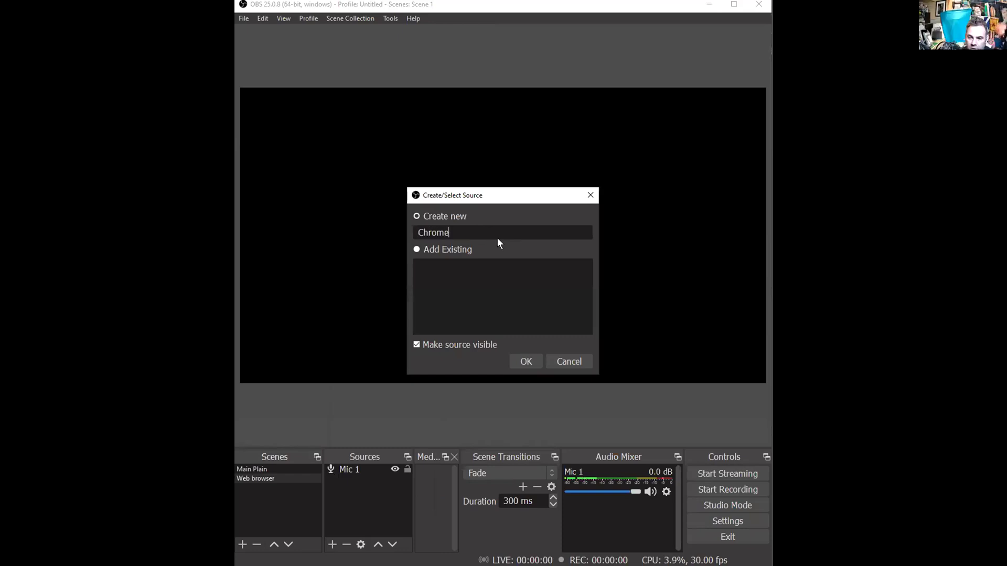
{"action": "left_click", "coordinate": [530, 361]}
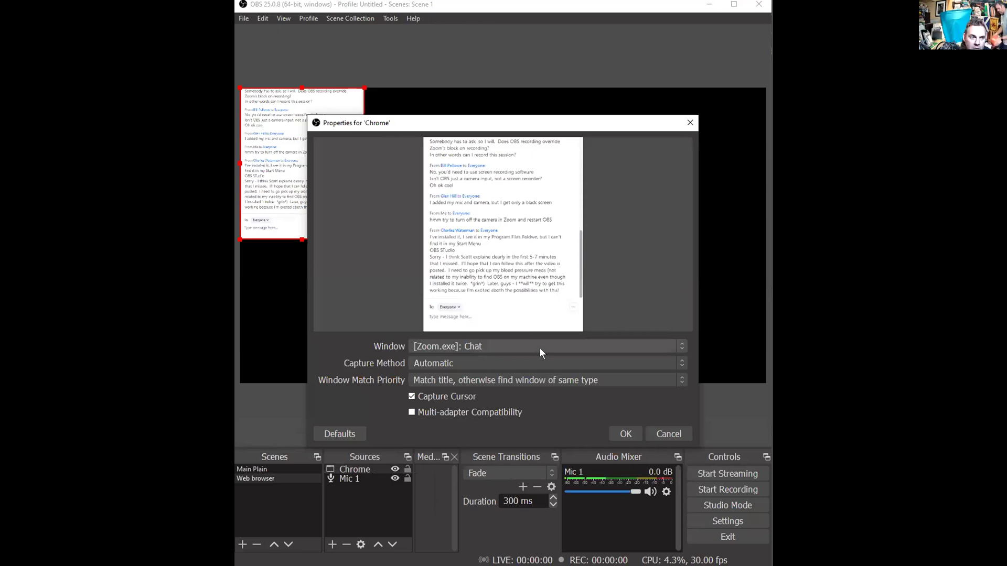
{"action": "left_click", "coordinate": [540, 348]}
{"action": "left_click", "coordinate": [573, 388]}
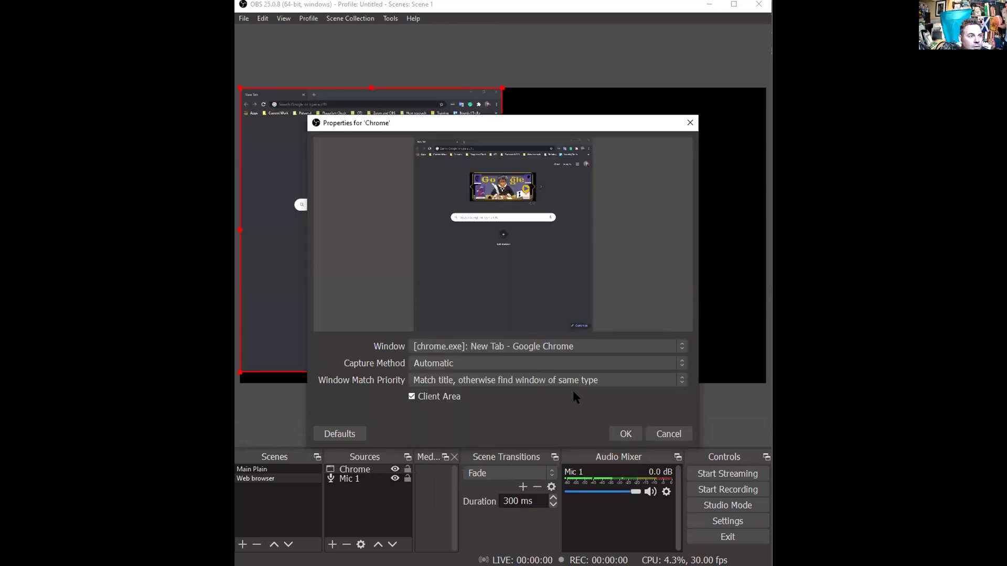
{"action": "left_click", "coordinate": [637, 433]}
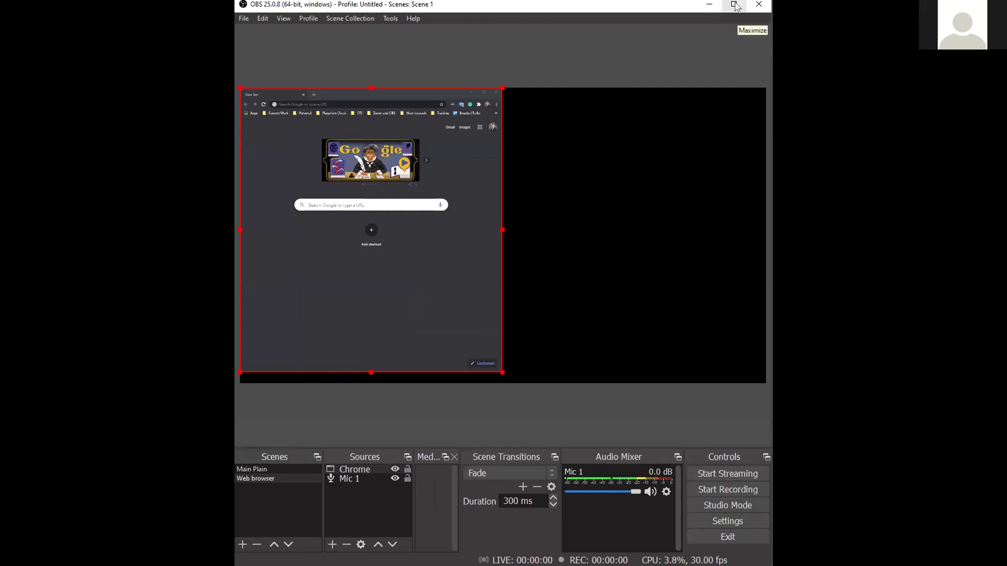
Add a new Window Capture source named "Camera" and cancel its properties without choosing a window
{"action": "left_click", "coordinate": [333, 545]}
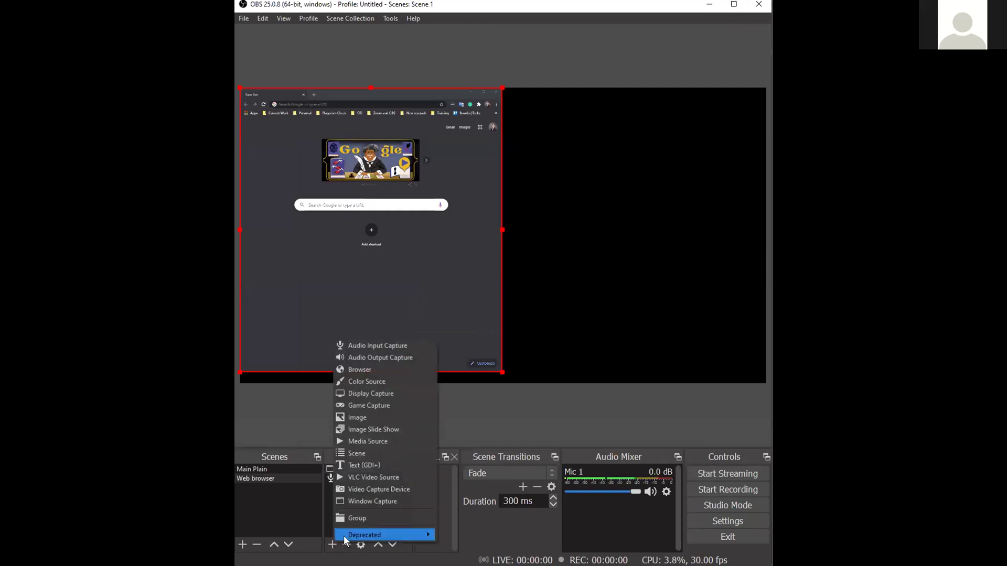
{"action": "left_click", "coordinate": [412, 502]}
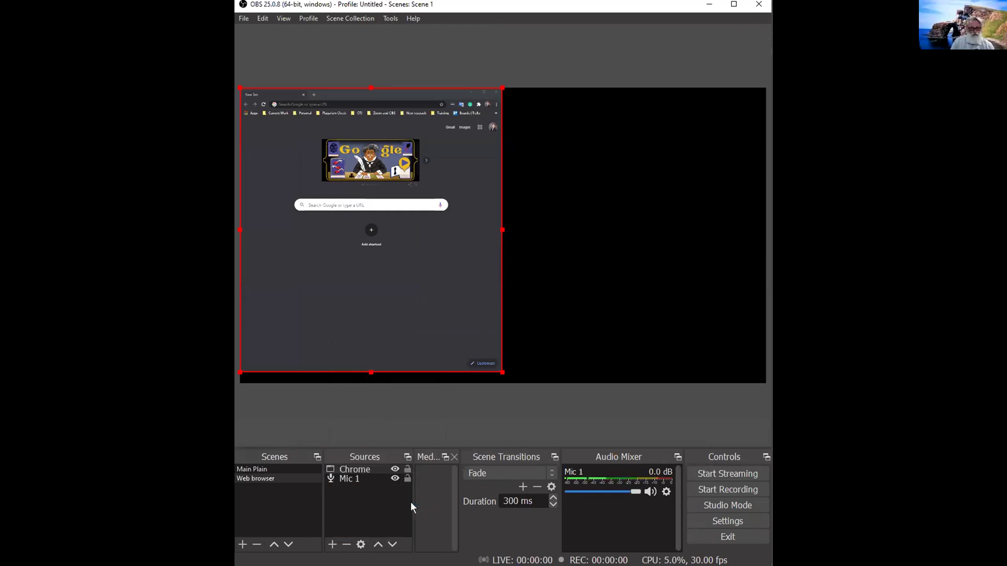
{"action": "type", "text": "Camera"}
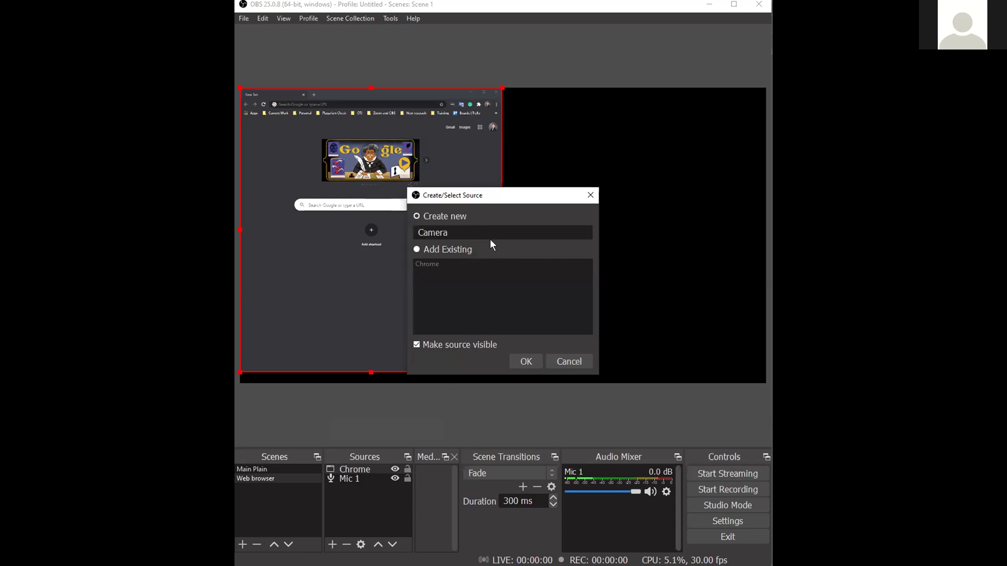
{"action": "key", "text": "Return"}
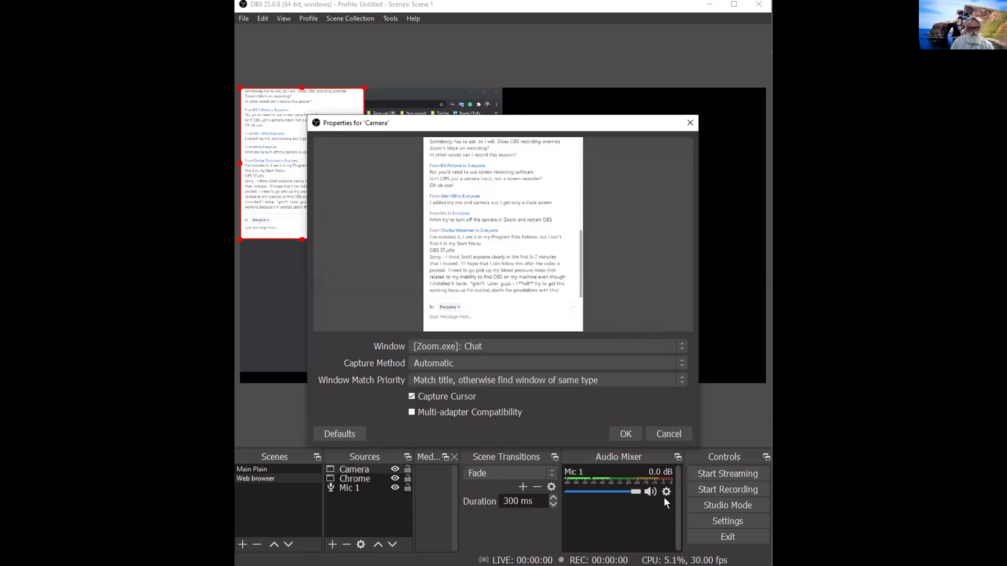
{"action": "left_click", "coordinate": [675, 434]}
Add a new Video Capture Device source named "Camera 2" to the Web browser scene
{"action": "left_click", "coordinate": [333, 544]}
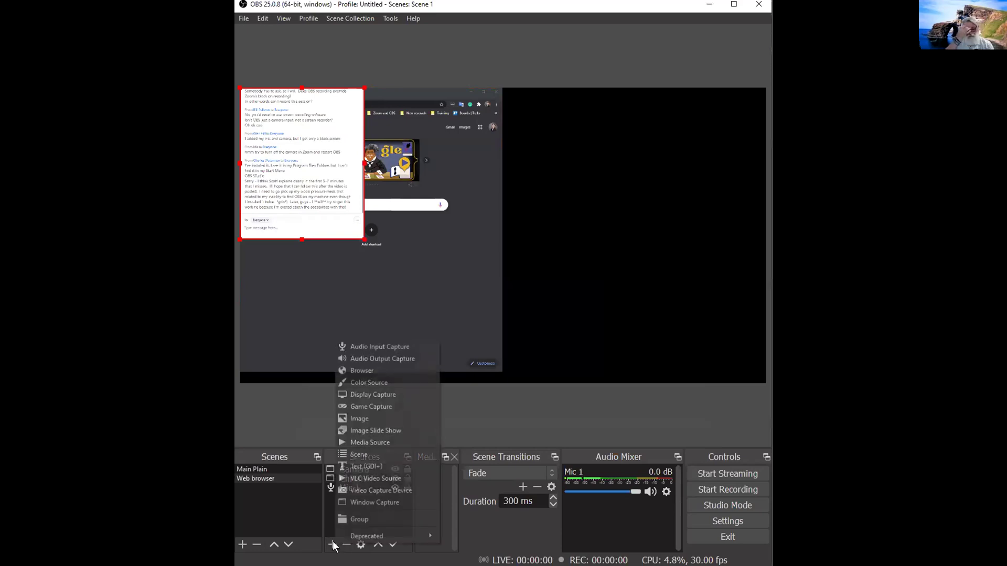
{"action": "left_click", "coordinate": [410, 489]}
{"action": "type", "text": "Camera 1"}
{"action": "key", "text": "Return"}
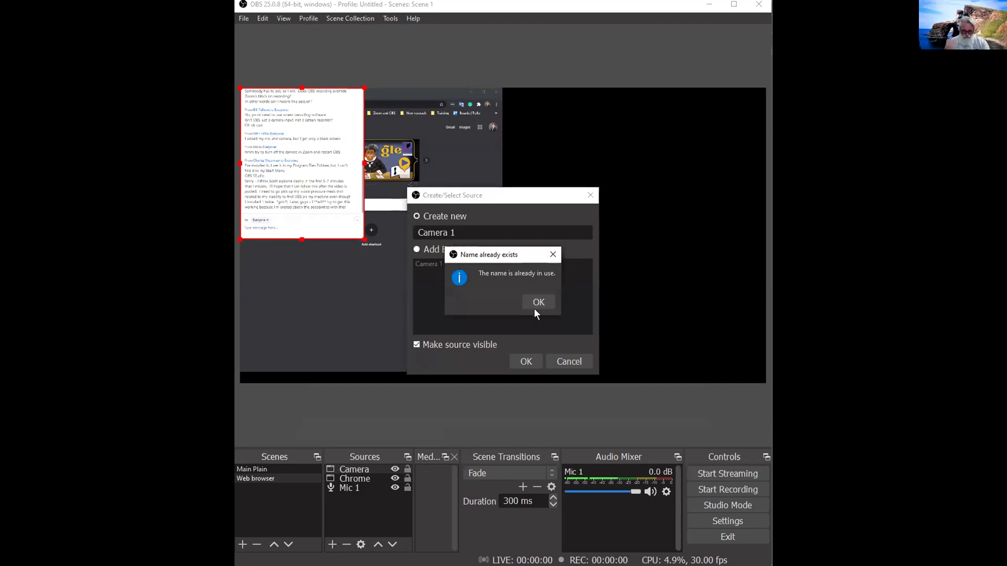
{"action": "key", "text": "Return"}
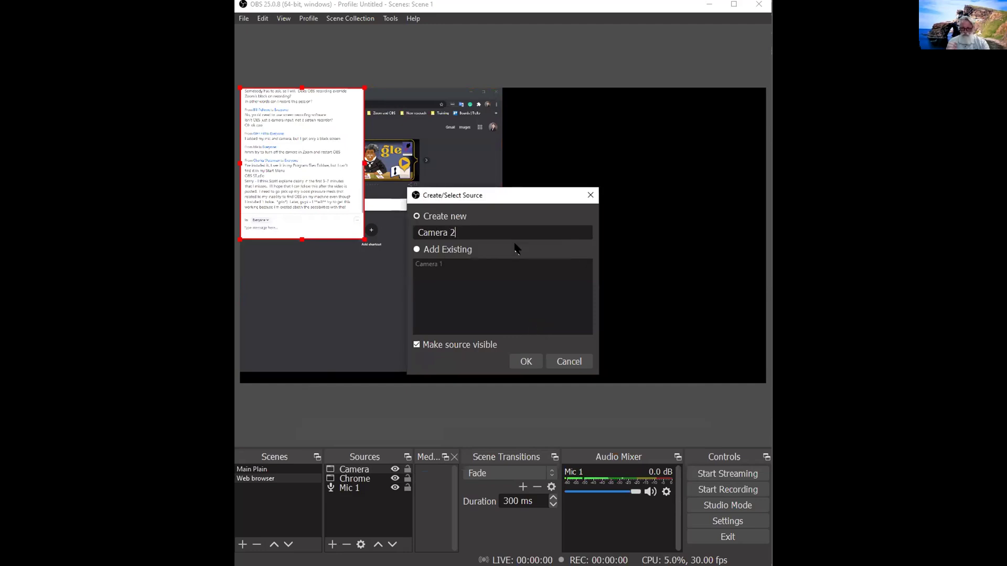
{"action": "key", "text": "Return"}
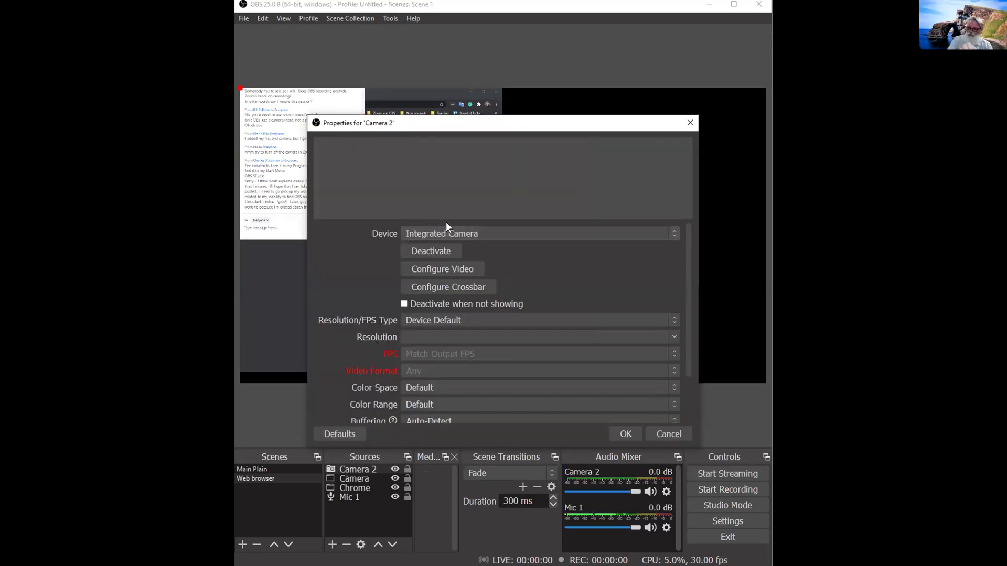
Set Camera 2's device to 1080P Webcam with a Custom resolution of 1920x1080, and accept the properties
{"action": "key", "text": "Down"}
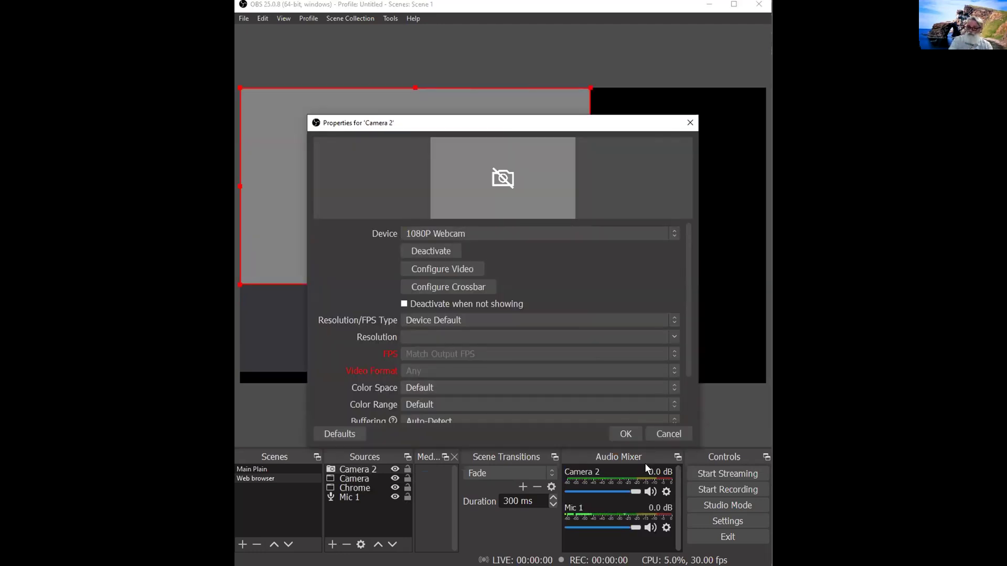
{"action": "left_click", "coordinate": [630, 439]}
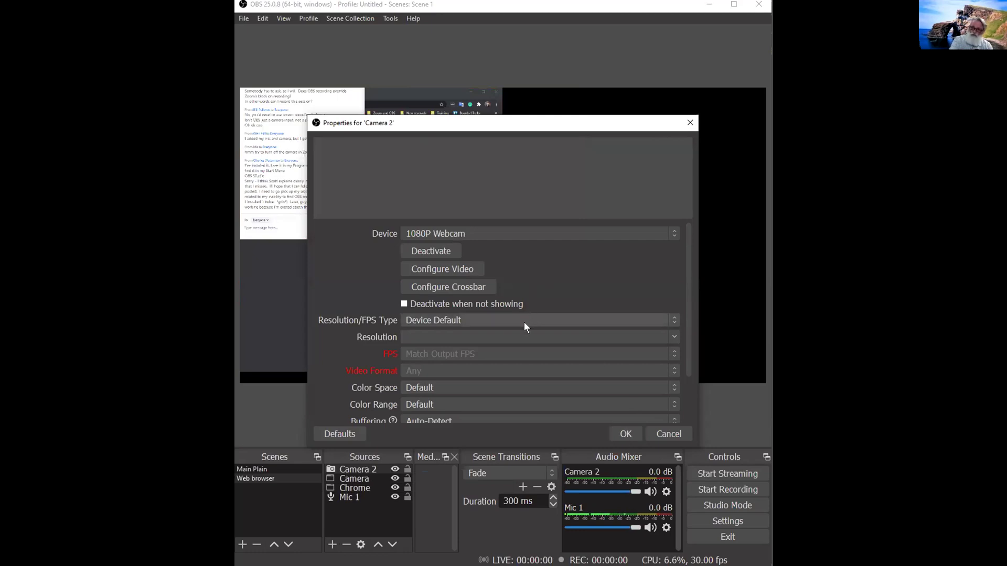
{"action": "scroll", "coordinate": [524, 323], "scroll_direction": "down", "scroll_amount": 1}
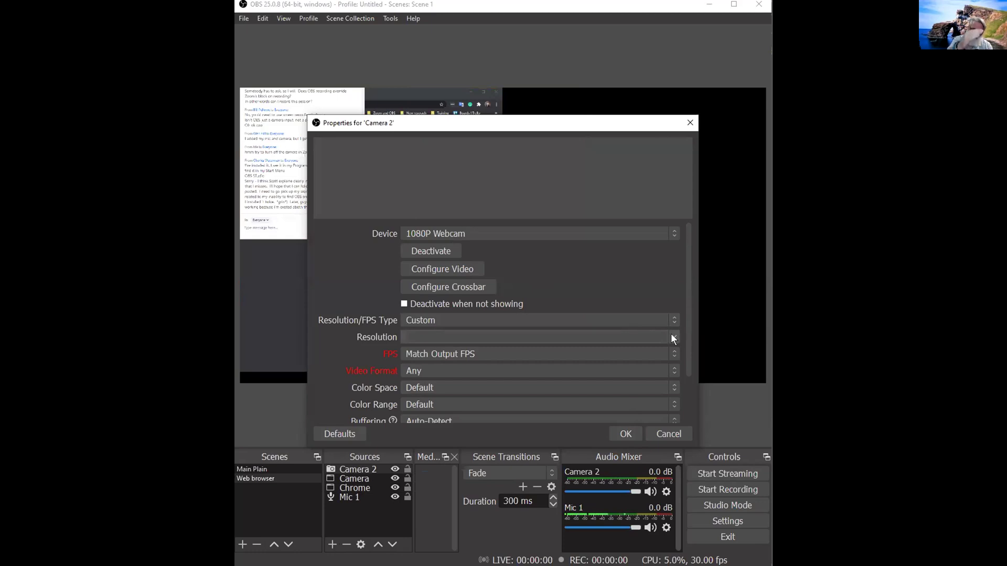
{"action": "scroll", "coordinate": [674, 338], "scroll_direction": "down", "scroll_amount": 1}
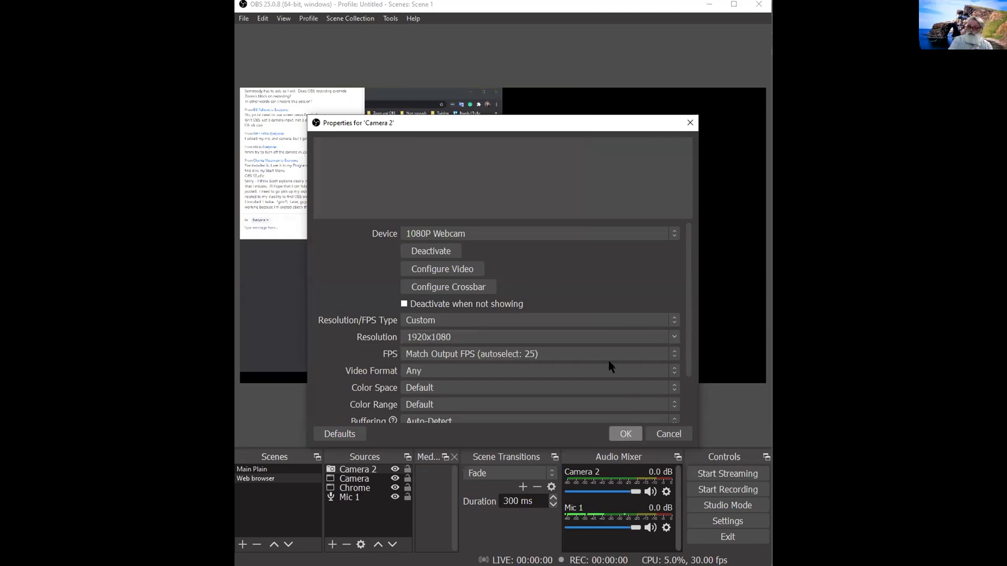
{"action": "left_click", "coordinate": [626, 434]}
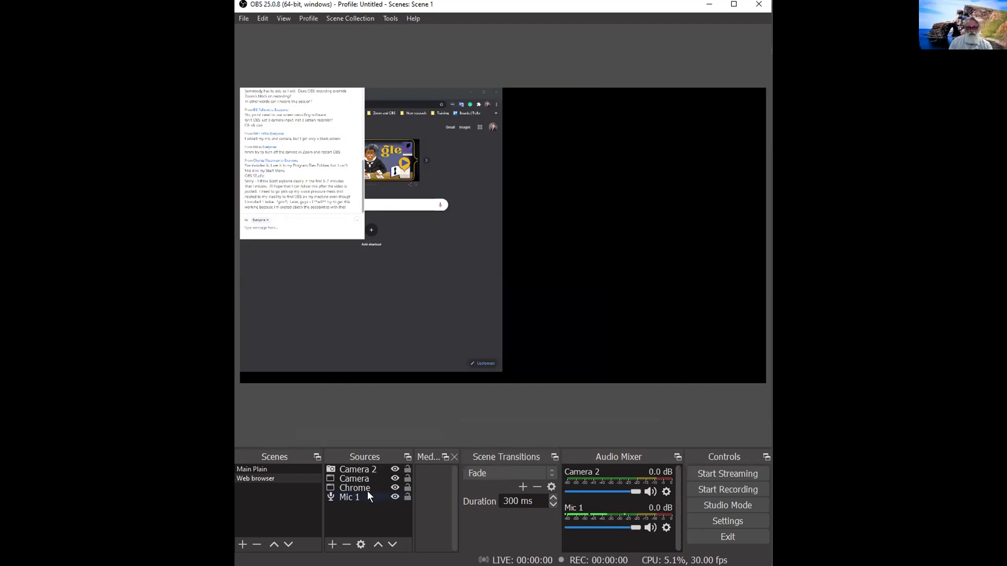
Remove the Camera window capture showing the Zoom chat from the Web browser scene
{"action": "left_click", "coordinate": [378, 481]}
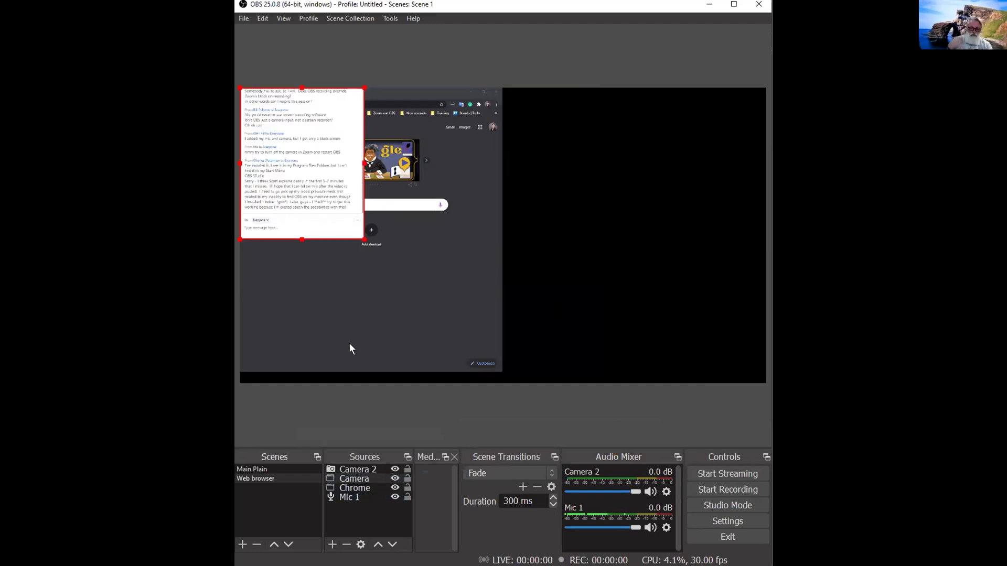
{"action": "left_click_drag", "start_coordinate": [315, 92], "coordinate": [458, 138]}
{"action": "left_click_drag", "start_coordinate": [544, 128], "coordinate": [601, 142]}
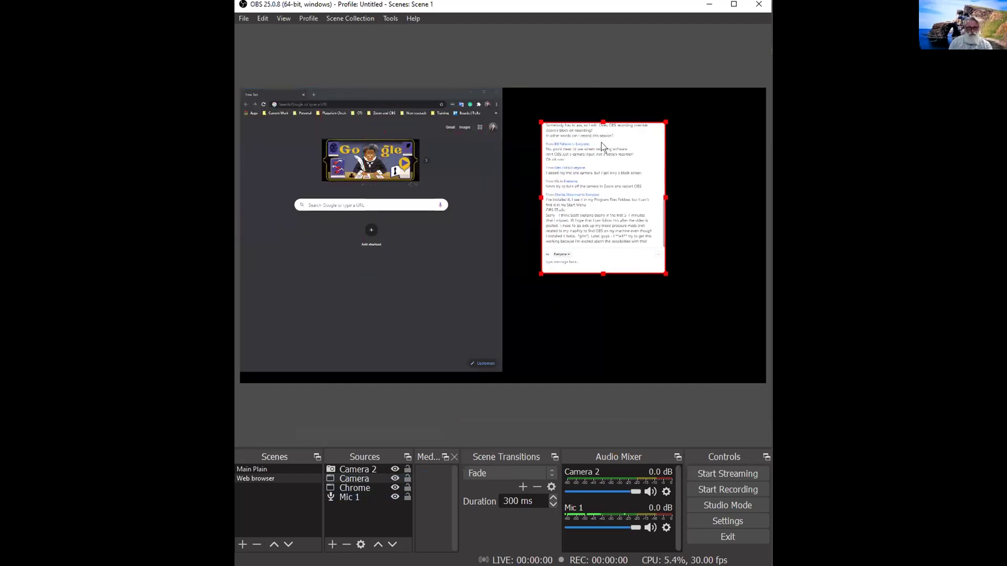
{"action": "key", "text": "Delete"}
Move the Chrome capture to the right edge of the canvas and close OBS
{"action": "left_click", "coordinate": [533, 299]}
{"action": "left_click_drag", "start_coordinate": [475, 173], "coordinate": [722, 175]}
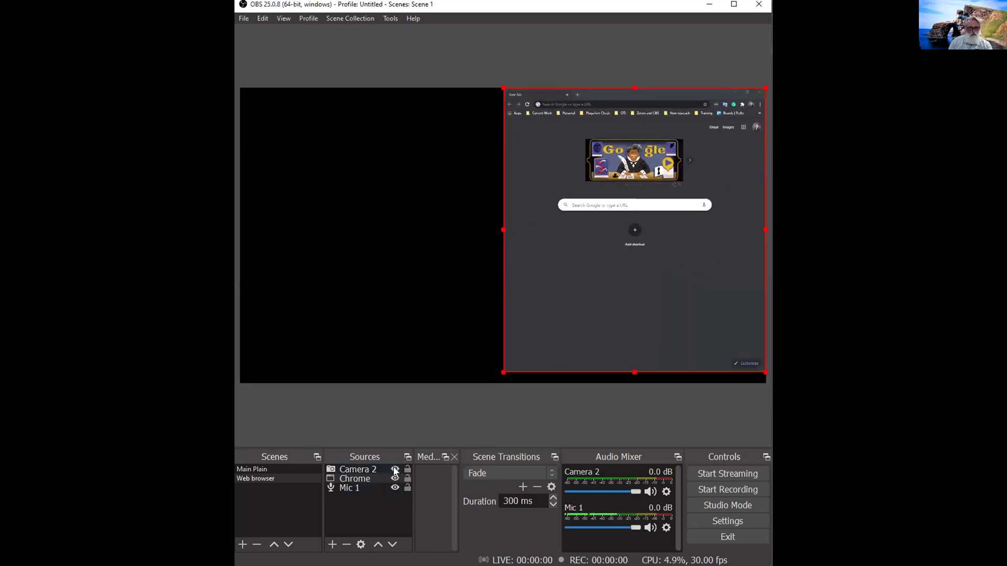
{"action": "left_click", "coordinate": [756, 7]}
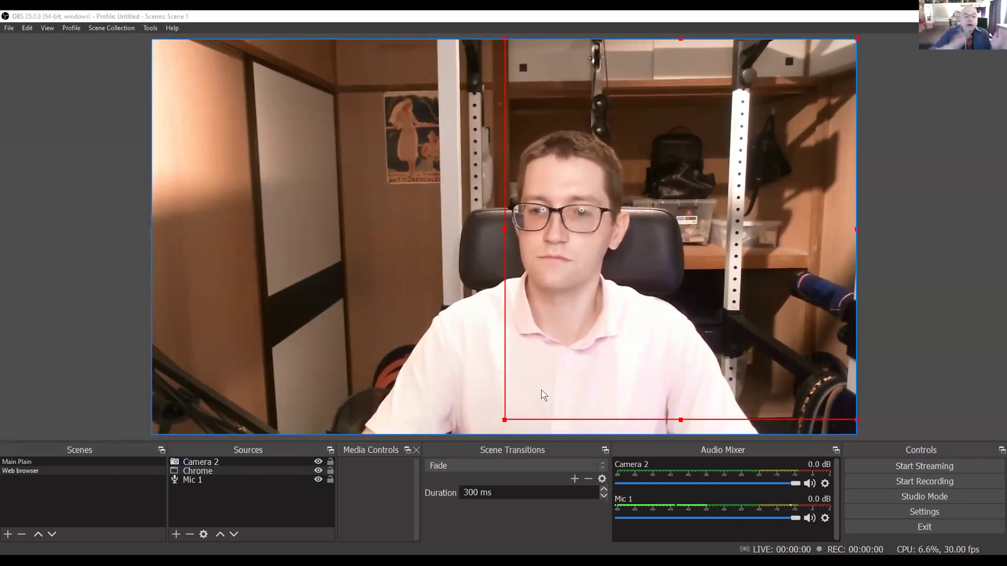
Shrink the Chrome and Camera 2 captures, placing Camera 2 in the canvas's top-left corner and Chrome in its top-right corner
{"action": "left_click_drag", "start_coordinate": [857, 39], "coordinate": [489, 165]}
{"action": "left_click", "coordinate": [489, 164]}
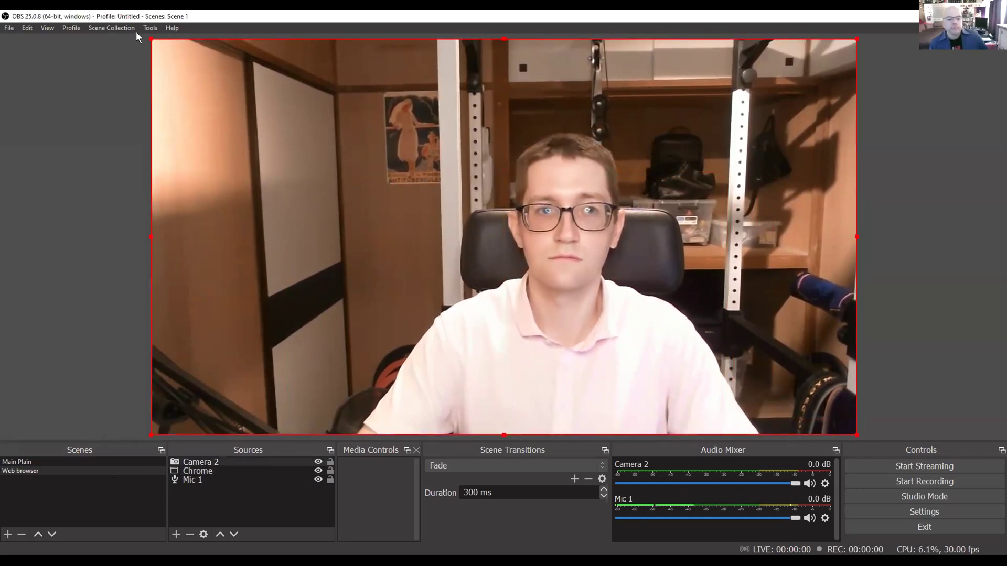
{"action": "left_click_drag", "start_coordinate": [151, 39], "coordinate": [410, 219]}
{"action": "left_click_drag", "start_coordinate": [530, 236], "coordinate": [327, 130]}
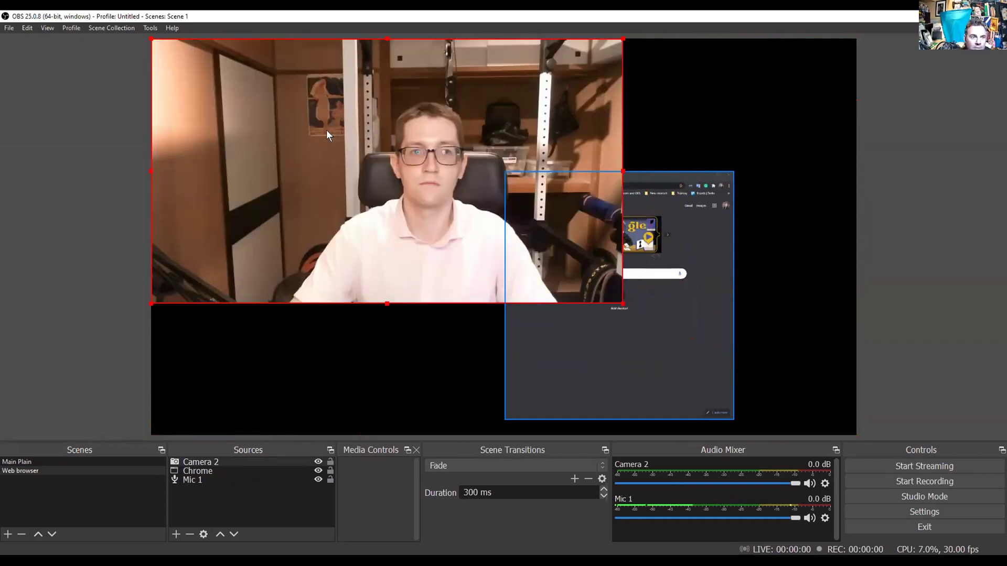
{"action": "left_click_drag", "start_coordinate": [681, 307], "coordinate": [804, 175]}
{"action": "left_click", "coordinate": [581, 287]}
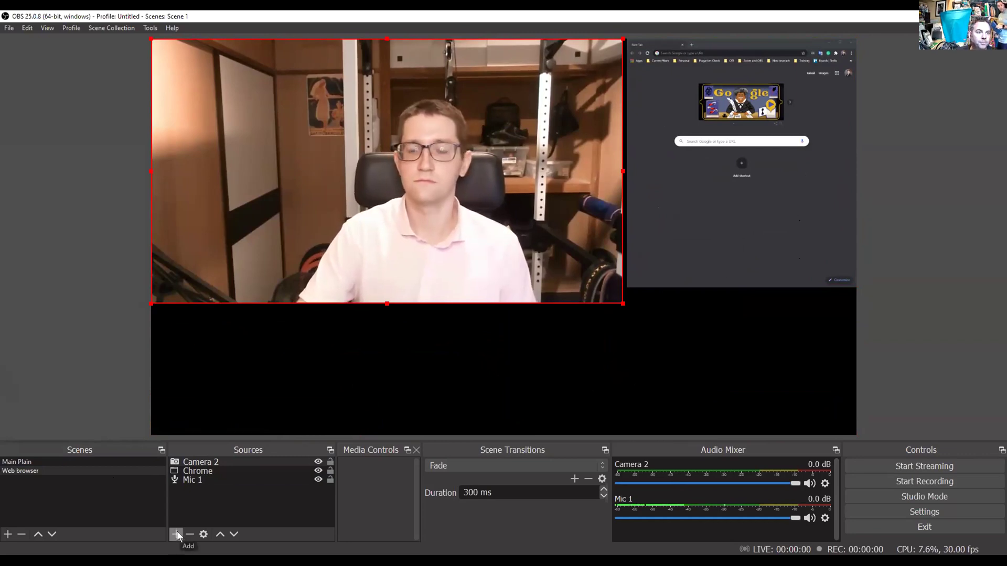
Restore the OBS window from maximized, shrink Camera 2 slightly and enlarge Chrome so that the two captures overlap
{"action": "double_click", "coordinate": [473, 11]}
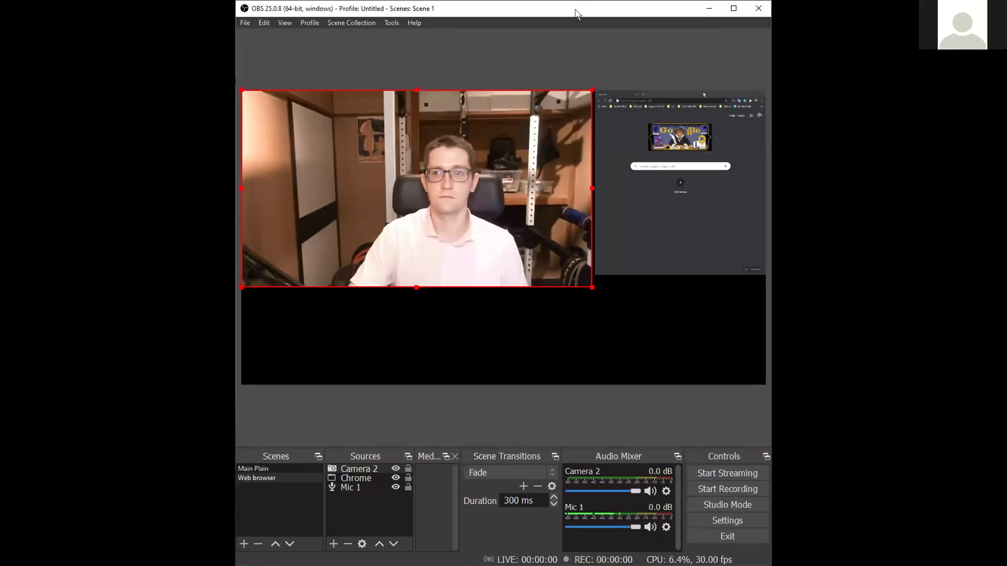
{"action": "left_click_drag", "start_coordinate": [575, 13], "coordinate": [577, 2]}
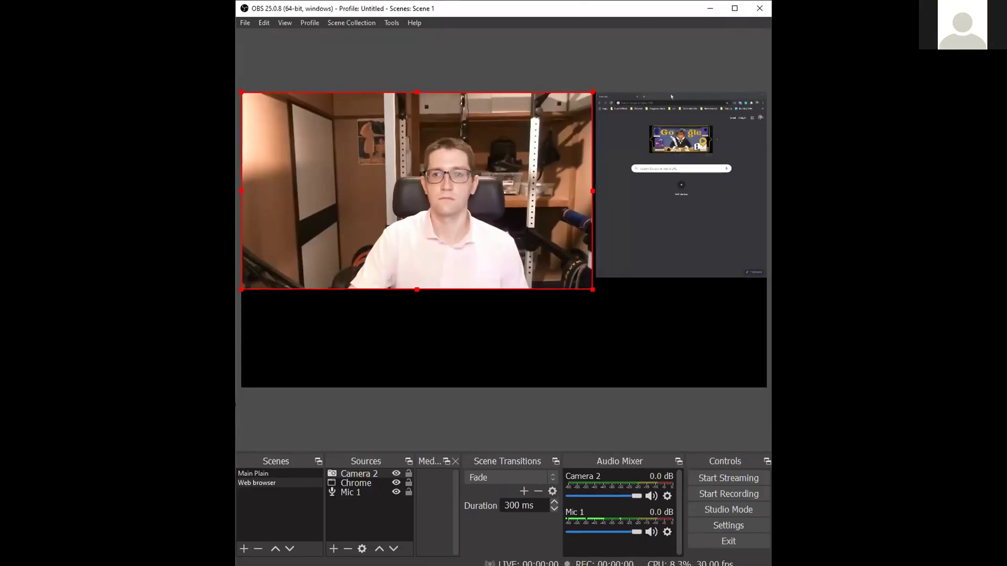
{"action": "left_click", "coordinate": [671, 96]}
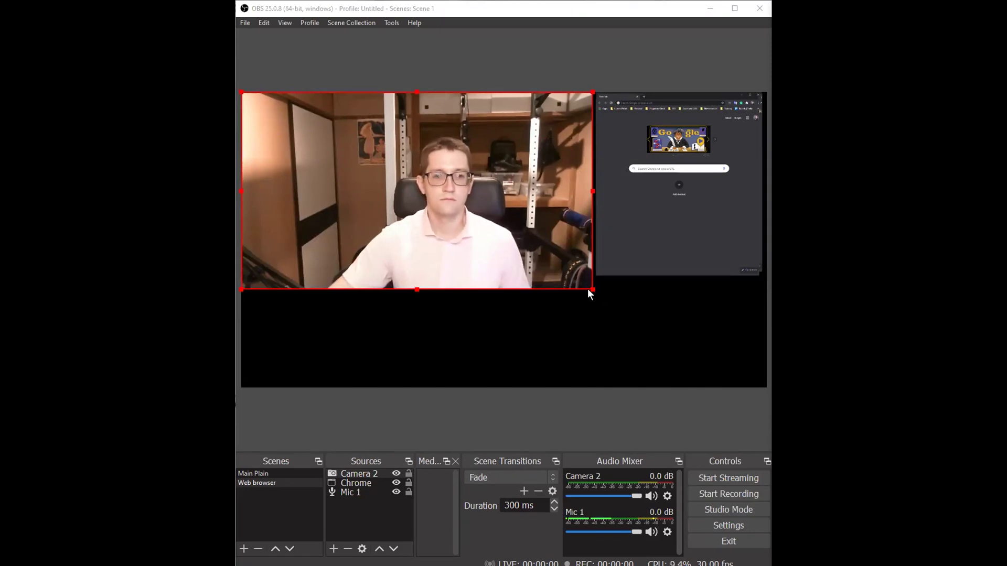
{"action": "left_click_drag", "start_coordinate": [593, 290], "coordinate": [530, 349]}
{"action": "left_click", "coordinate": [594, 272]}
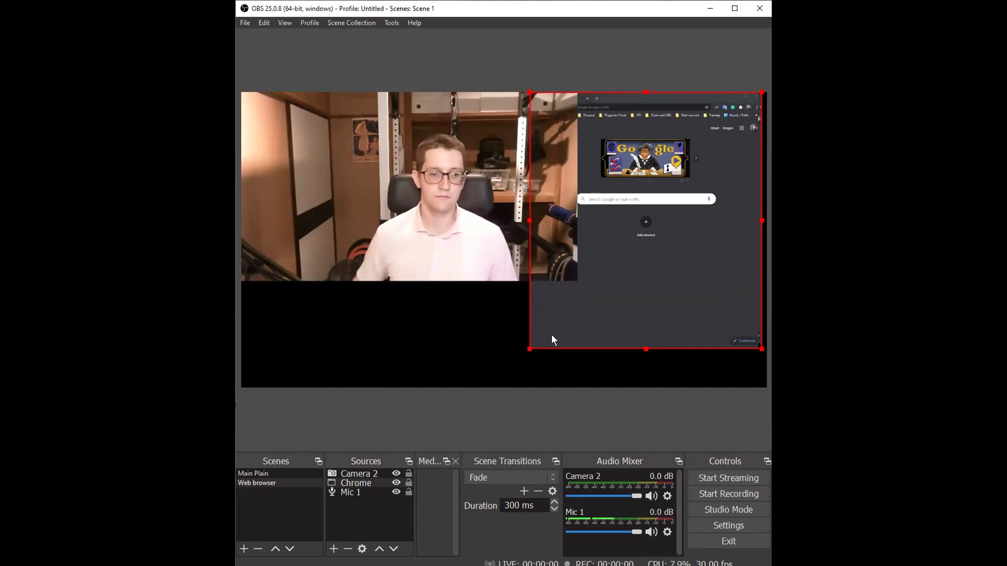
Toggle the Chrome capture's visibility off and on, and move it above Camera 2 in the source order and back below
{"action": "left_click", "coordinate": [395, 483]}
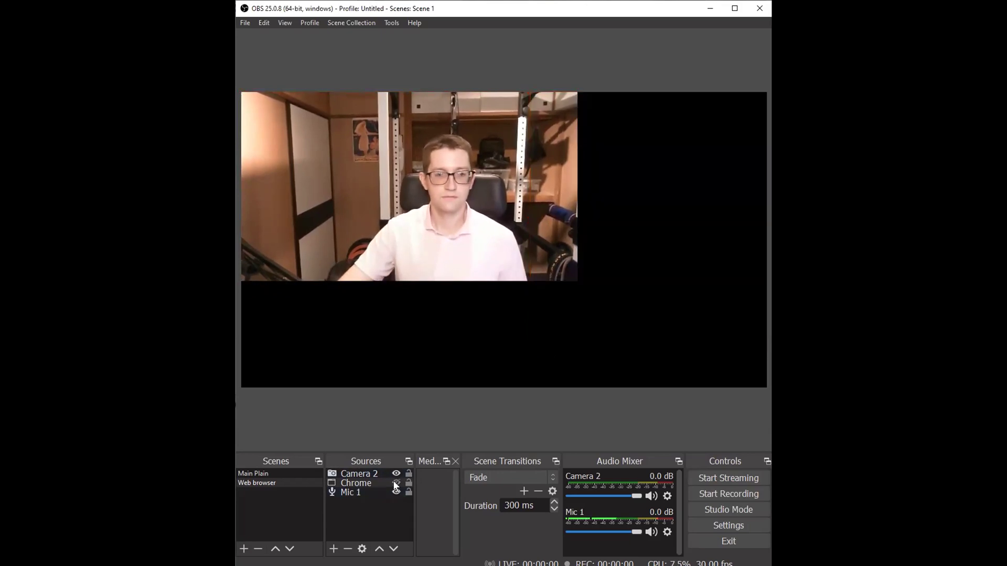
{"action": "left_click", "coordinate": [395, 483]}
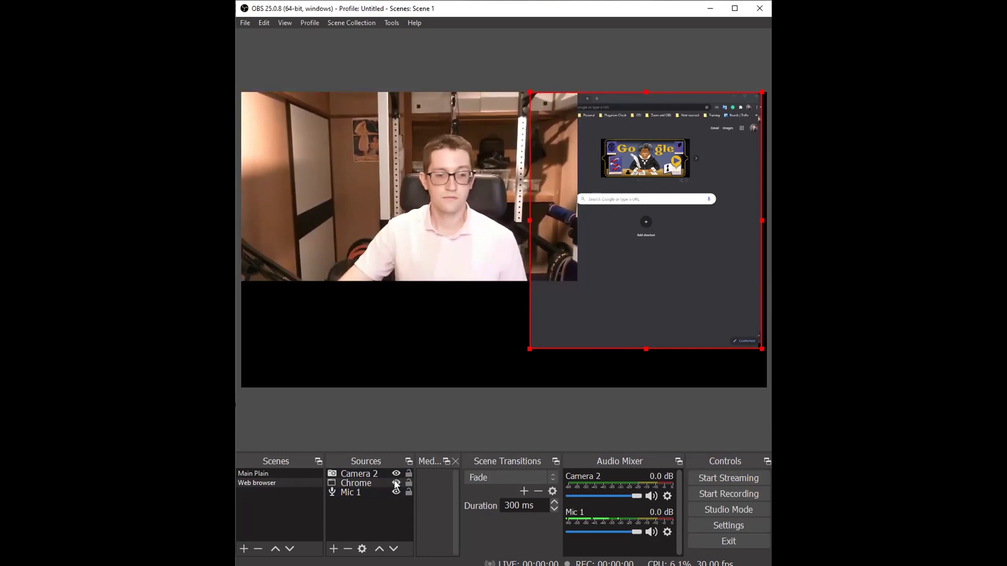
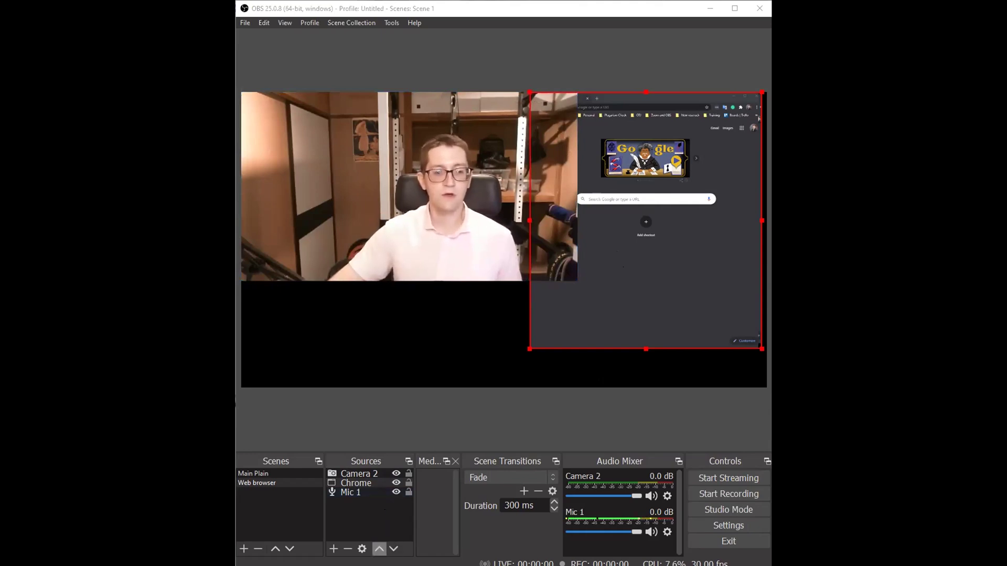
{"action": "left_click", "coordinate": [379, 548]}
{"action": "left_click", "coordinate": [393, 549]}
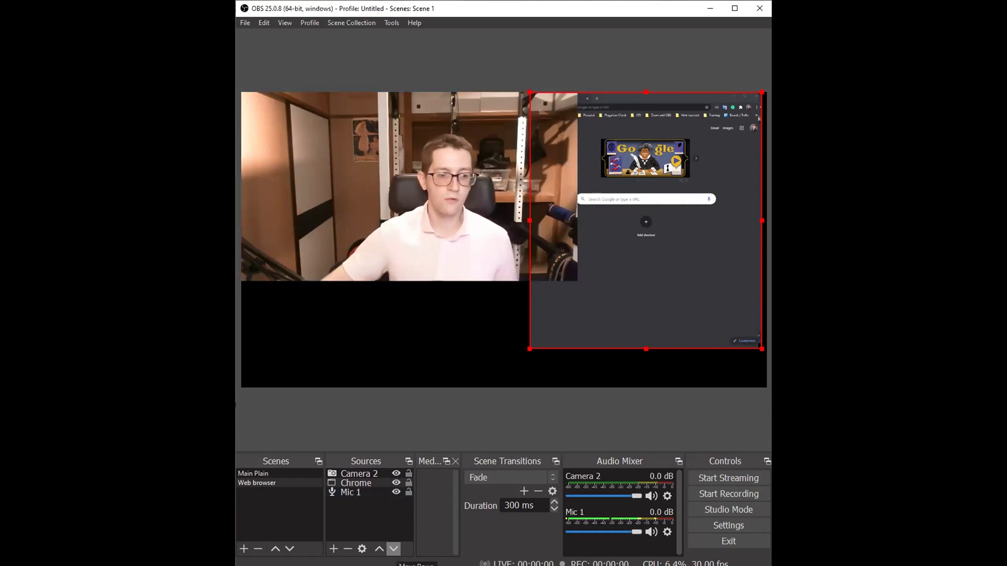
{"action": "left_click", "coordinate": [394, 549]}
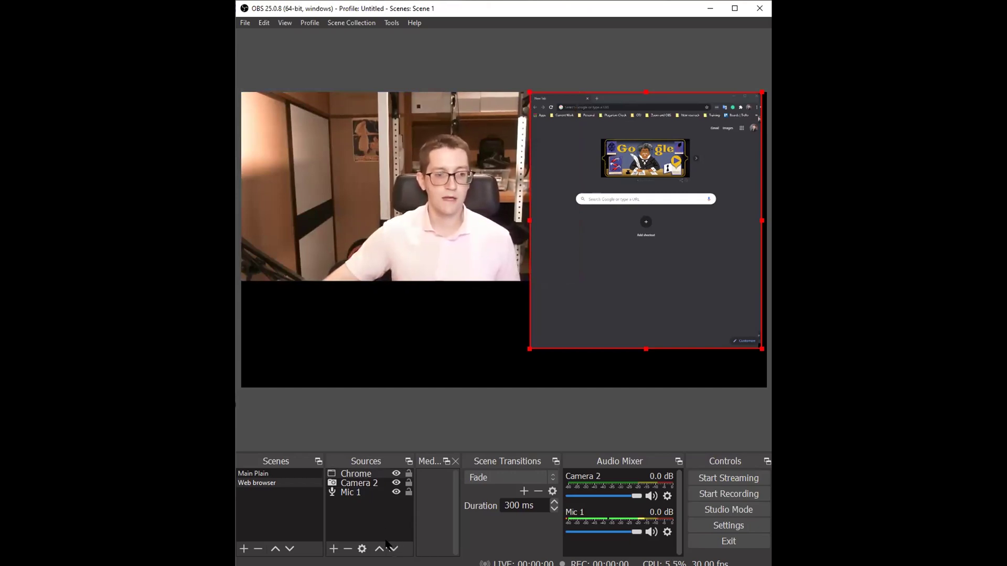
{"action": "left_click", "coordinate": [370, 483]}
{"action": "left_click", "coordinate": [380, 548]}
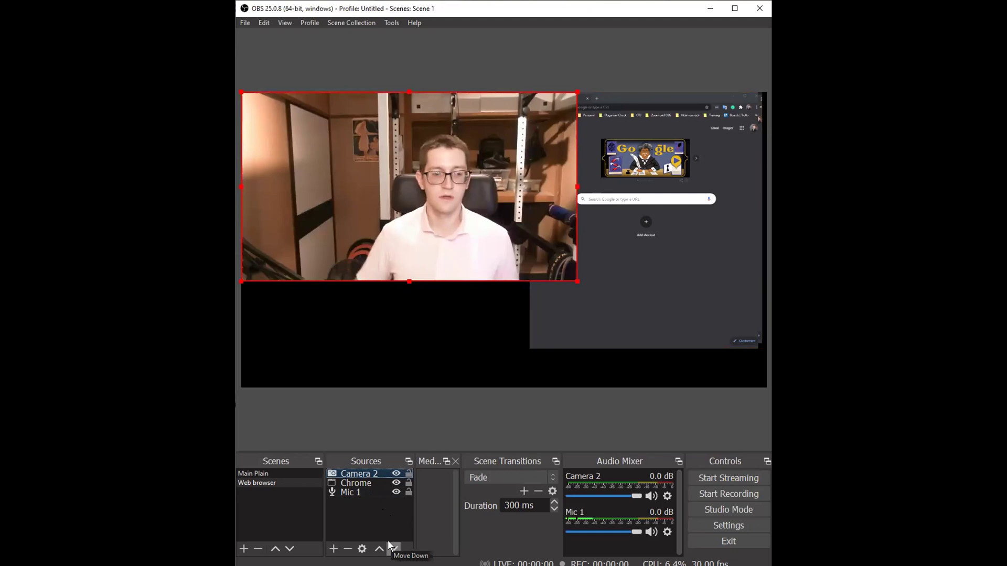
Lock and unlock the Camera 2 source, and toggle its visibility off and on
{"action": "left_click", "coordinate": [407, 473]}
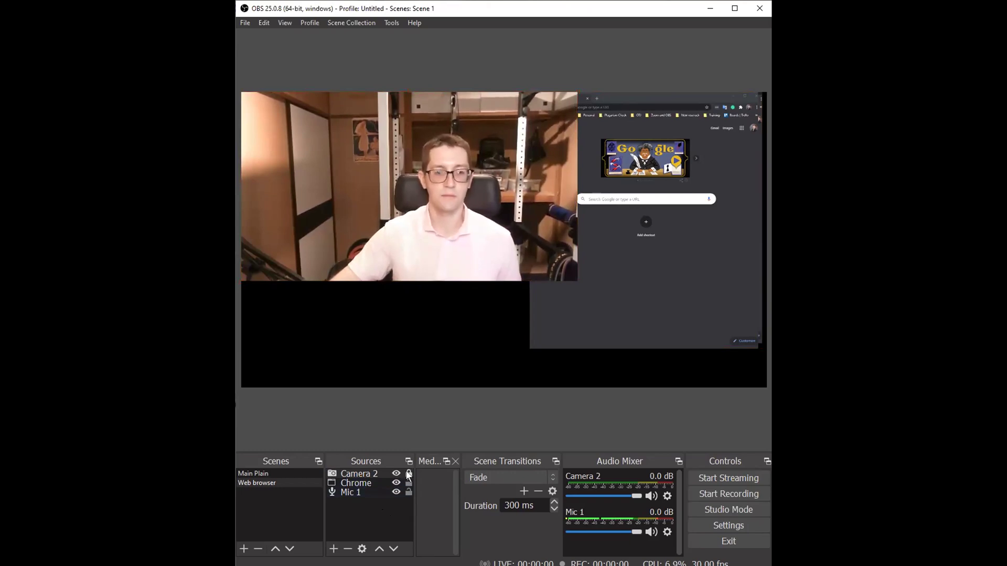
{"action": "left_click", "coordinate": [408, 474]}
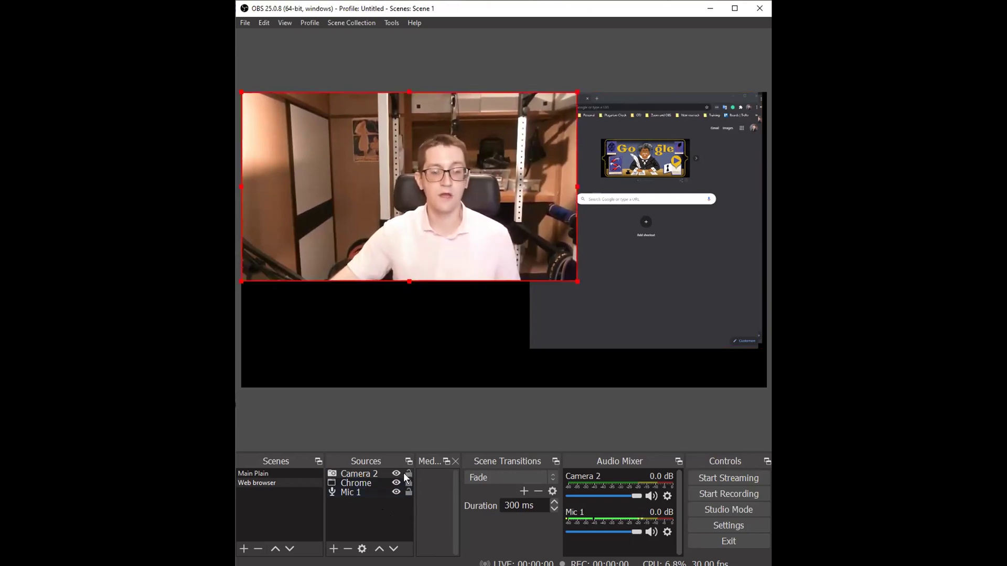
{"action": "left_click", "coordinate": [396, 473]}
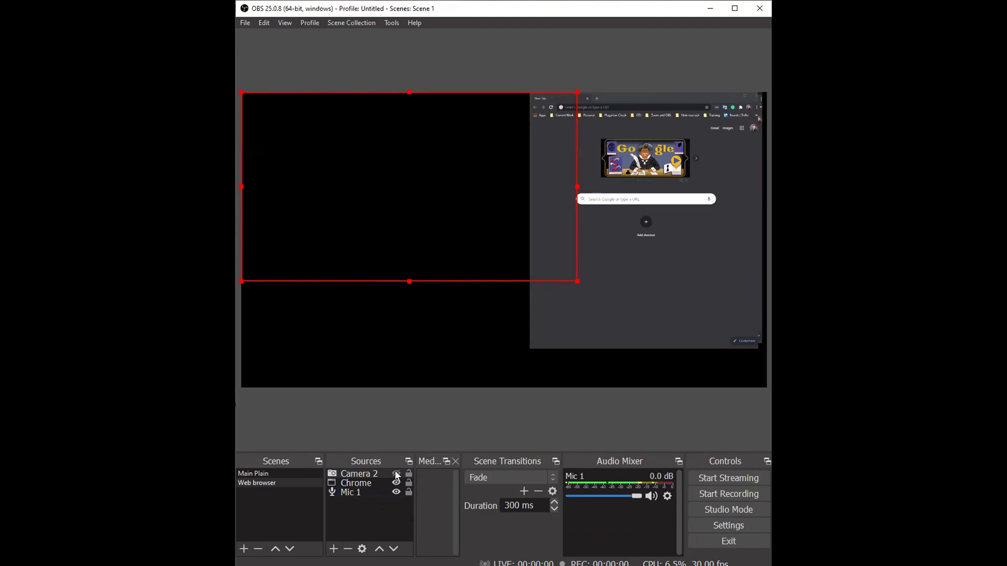
{"action": "left_click", "coordinate": [396, 473]}
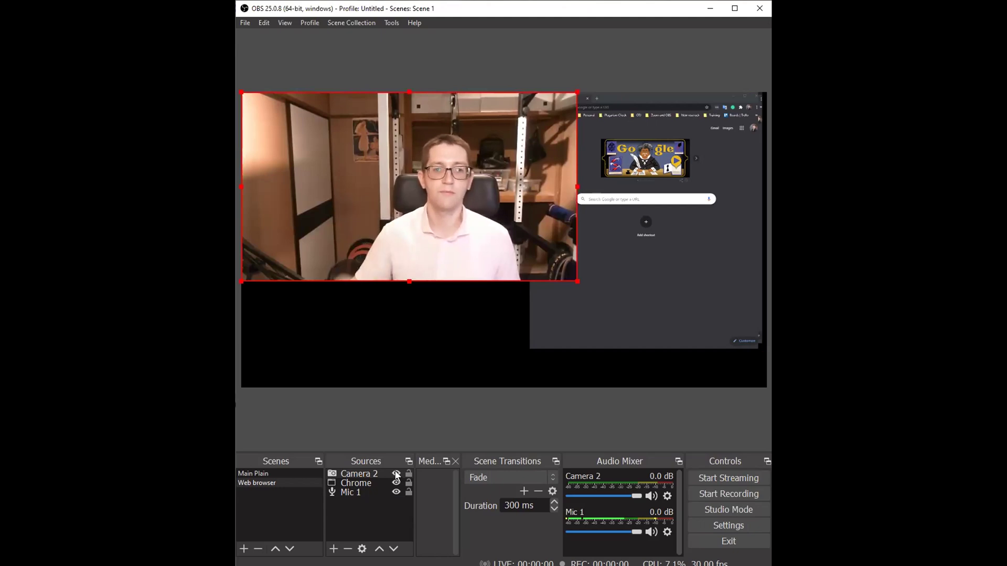
Enlarge Camera 2 to fill the canvas, and move it off the canvas and back over it
{"action": "left_click_drag", "start_coordinate": [577, 282], "coordinate": [753, 389]}
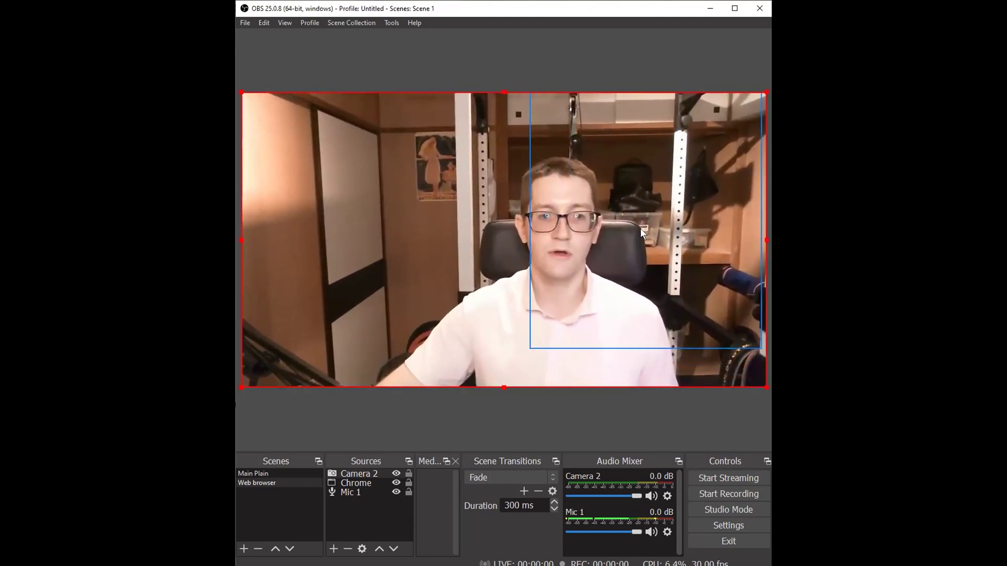
{"action": "left_click_drag", "start_coordinate": [661, 266], "coordinate": [302, 513]}
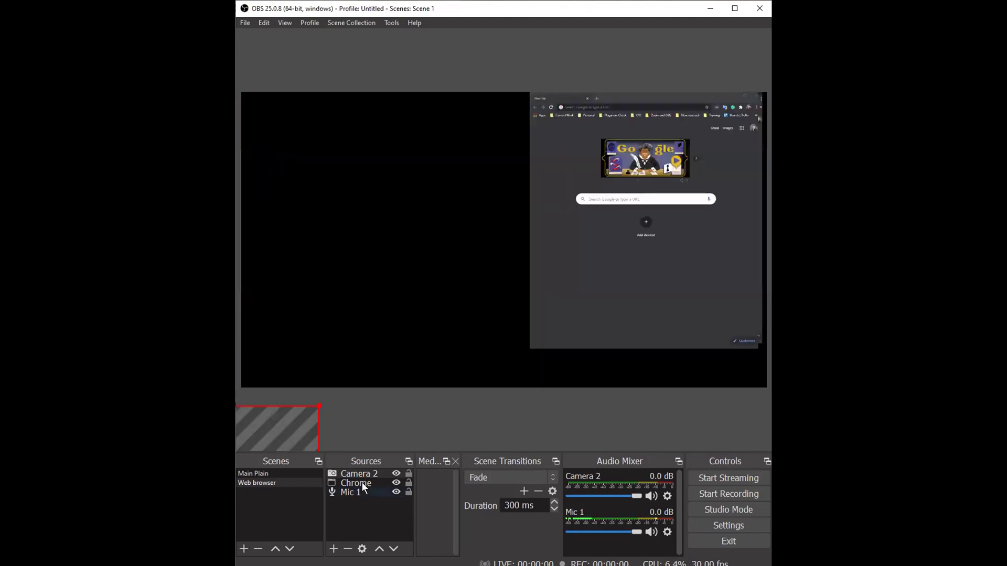
{"action": "left_click_drag", "start_coordinate": [288, 403], "coordinate": [726, 97]}
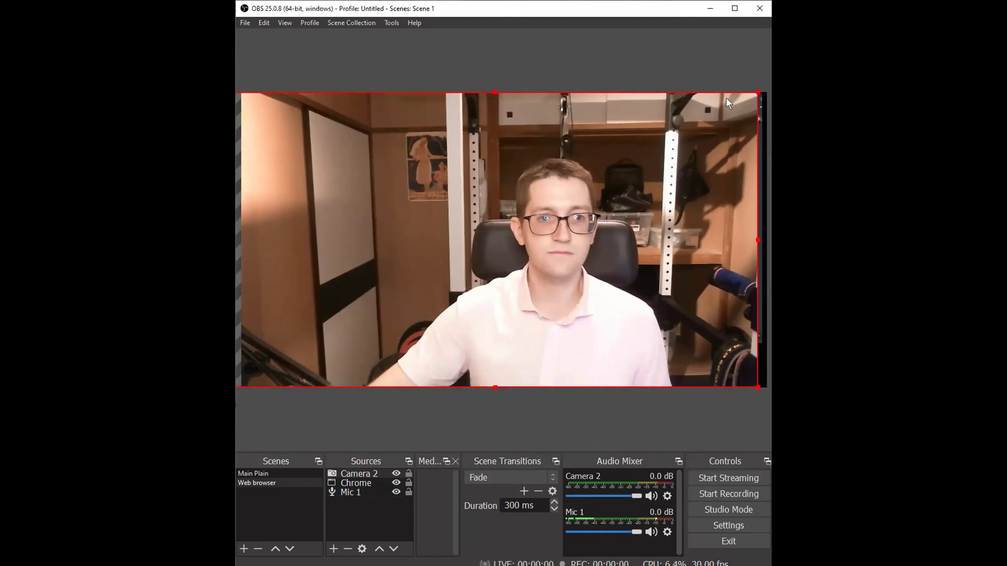
Move the Chrome capture to the left edge of the canvas, and put Camera 2 below Chrome in the source order
{"action": "left_click", "coordinate": [358, 481]}
{"action": "left_click_drag", "start_coordinate": [627, 201], "coordinate": [341, 203]}
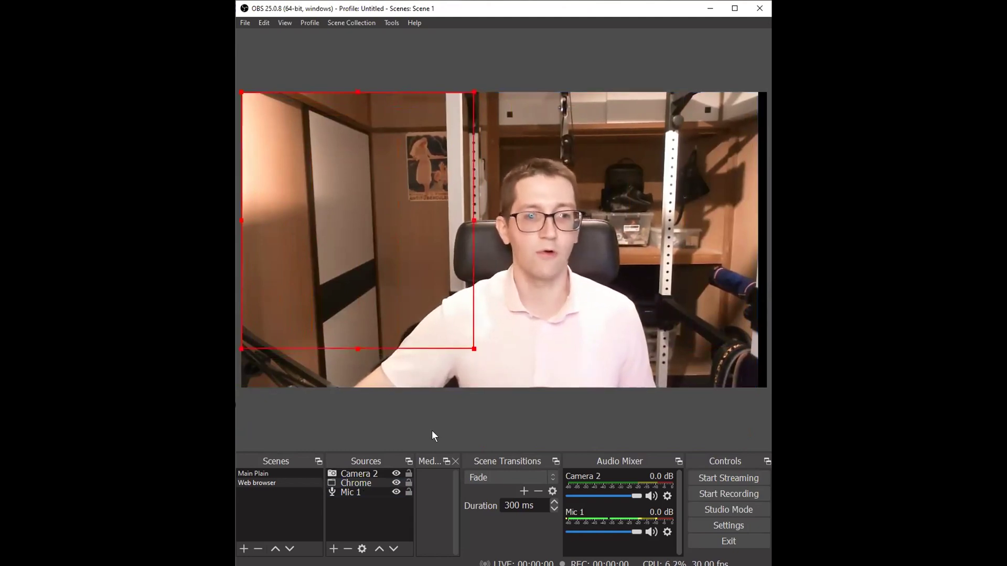
{"action": "left_click", "coordinate": [383, 473]}
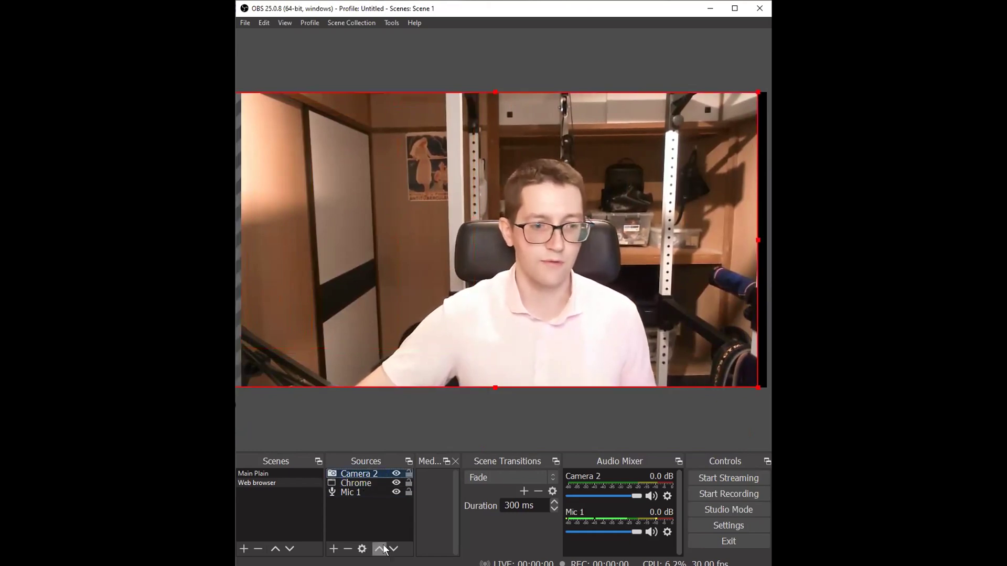
{"action": "left_click", "coordinate": [394, 549]}
Toggle Camera 2's visibility off and on once, and toggle the Chrome capture's visibility off and on twice
{"action": "left_click", "coordinate": [396, 483]}
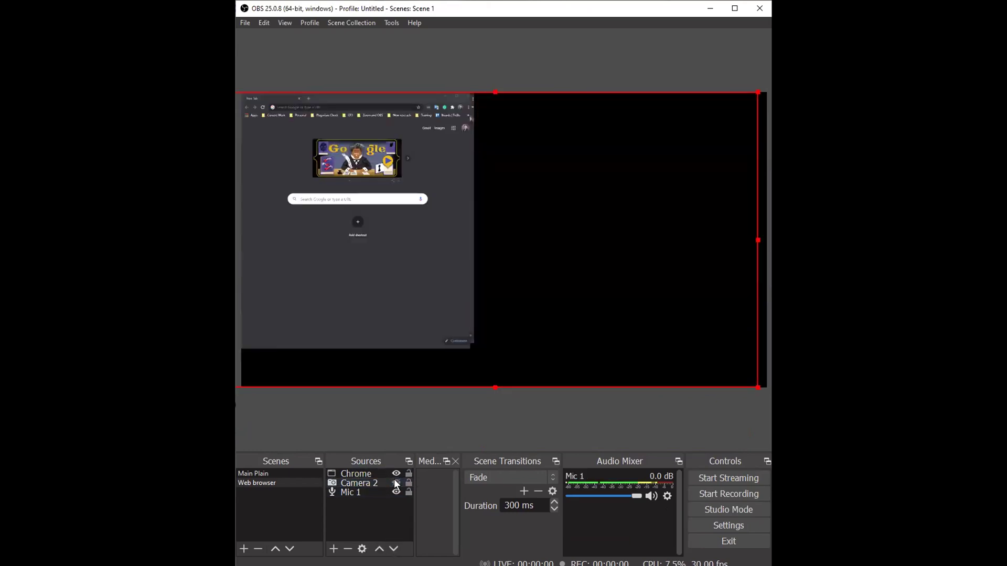
{"action": "left_click", "coordinate": [396, 483]}
{"action": "left_click", "coordinate": [396, 473]}
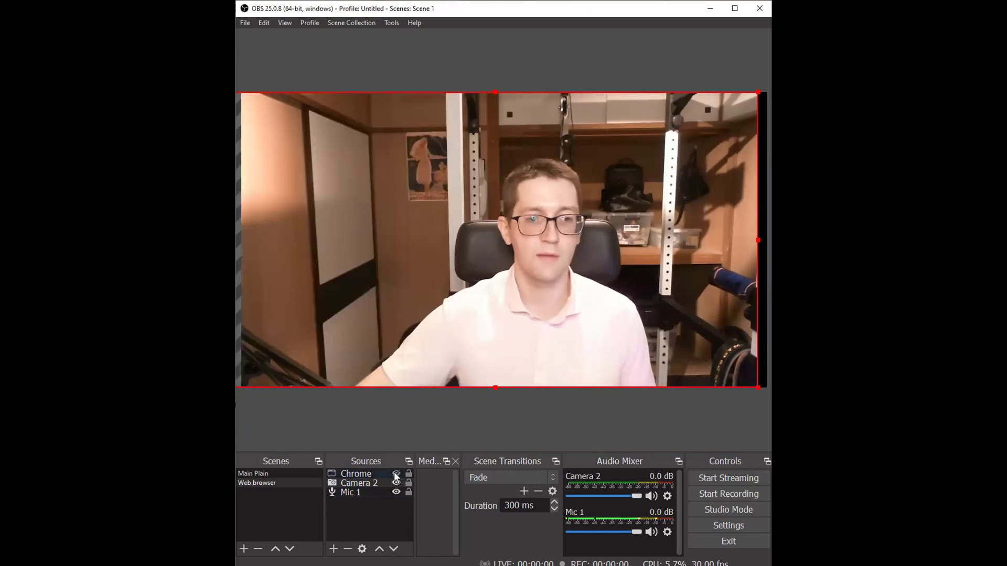
{"action": "left_click", "coordinate": [396, 473]}
{"action": "left_click", "coordinate": [396, 473]}
{"action": "left_click", "coordinate": [396, 474]}
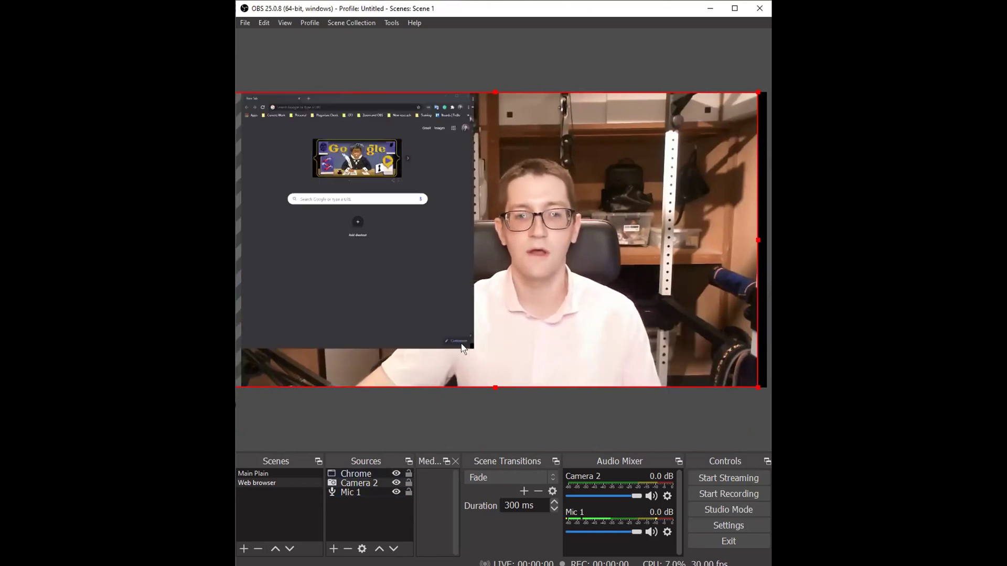
Shrink the Chrome capture toward the canvas's upper-left corner, and shrink Camera 2 and place it in the lower-right corner
{"action": "left_click", "coordinate": [441, 268]}
{"action": "left_click_drag", "start_coordinate": [473, 348], "coordinate": [423, 303]}
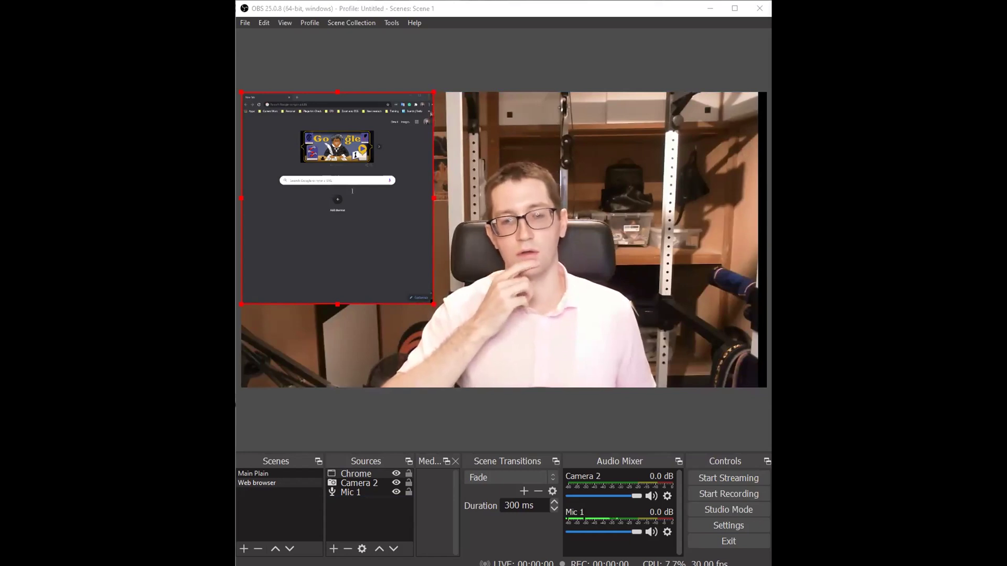
{"action": "left_click", "coordinate": [640, 177]}
{"action": "left_click_drag", "start_coordinate": [765, 93], "coordinate": [400, 292]}
{"action": "left_click_drag", "start_coordinate": [322, 342], "coordinate": [688, 355]}
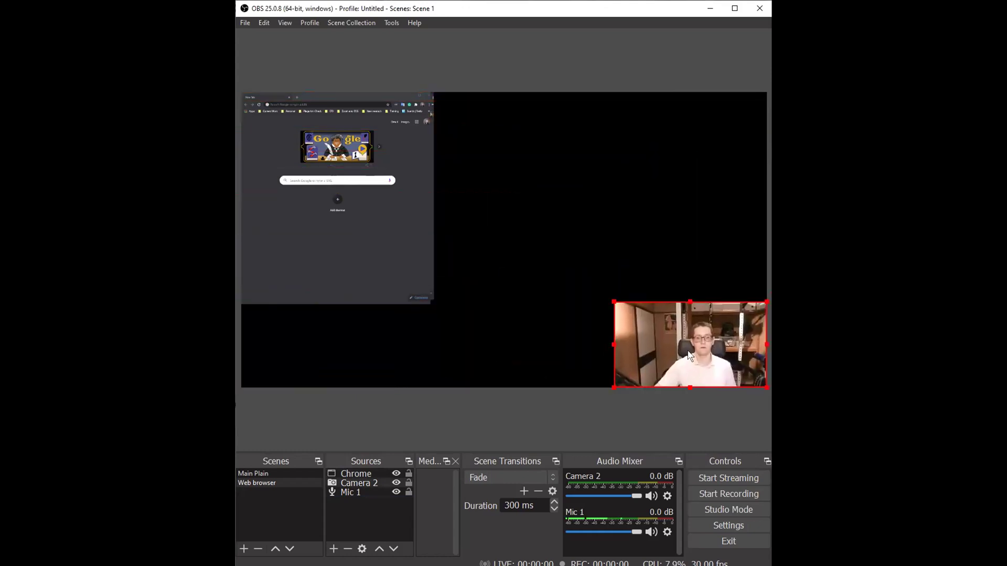
Enlarge the Chrome capture to the full canvas height and position it near the middle, clear of Camera 2
{"action": "left_click", "coordinate": [408, 281]}
{"action": "left_click_drag", "start_coordinate": [430, 306], "coordinate": [535, 327]}
{"action": "left_click", "coordinate": [640, 249]}
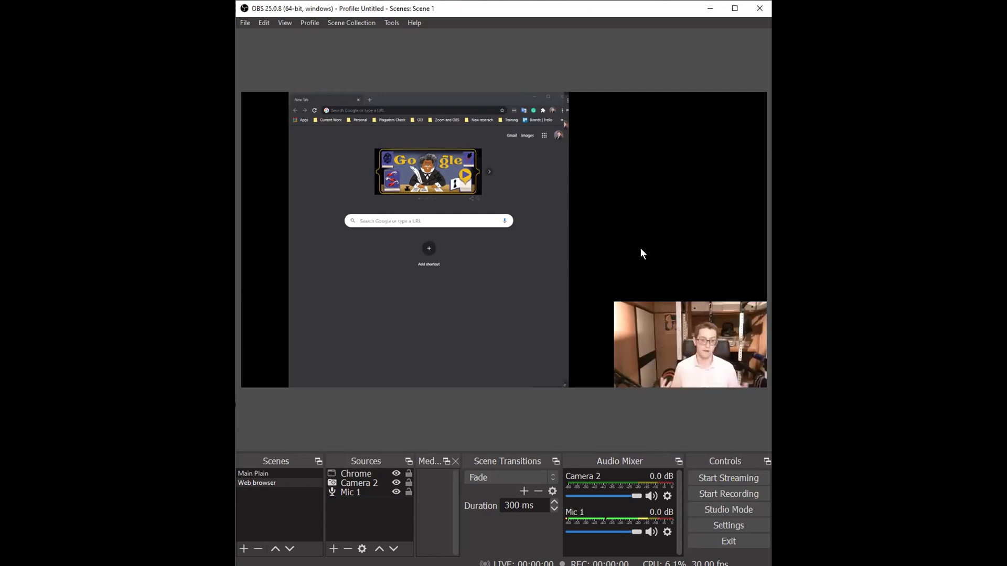
Maximize the OBS window, and enlarge Camera 2 from its upper-left corner so that it extends behind the Chrome capture
{"action": "left_click", "coordinate": [667, 316]}
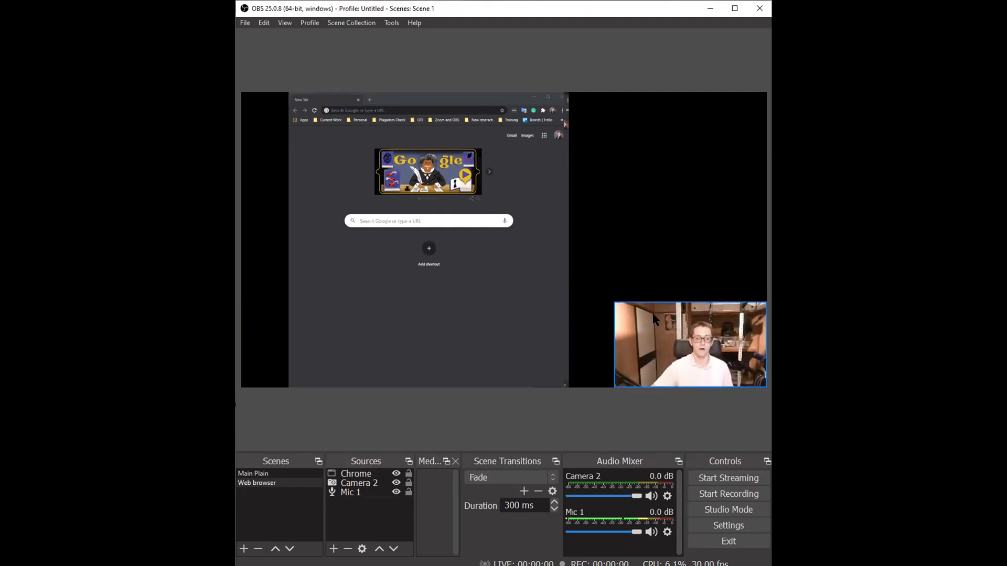
{"action": "left_click", "coordinate": [737, 7]}
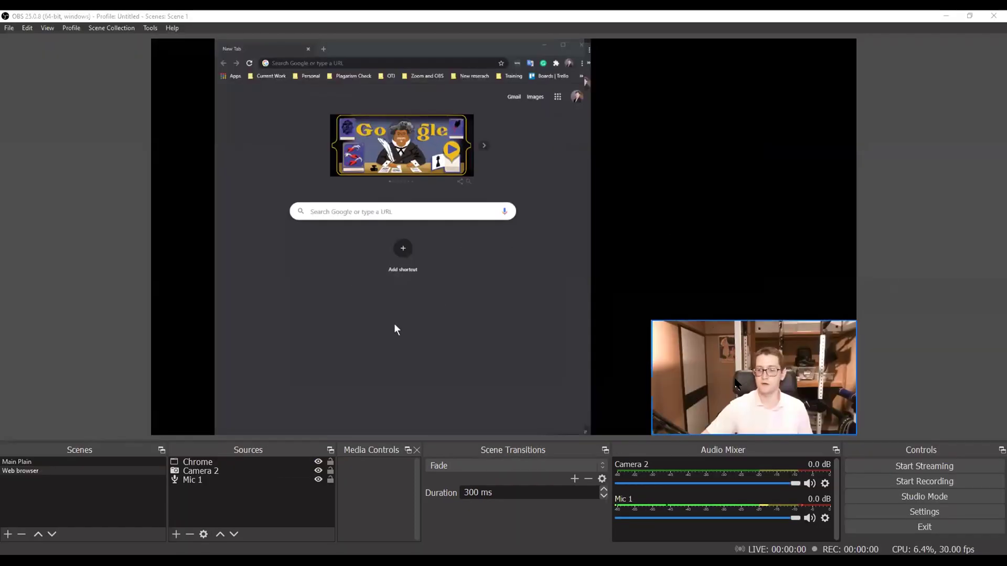
{"action": "left_click_drag", "start_coordinate": [651, 320], "coordinate": [464, 214]}
{"action": "left_click", "coordinate": [569, 161]}
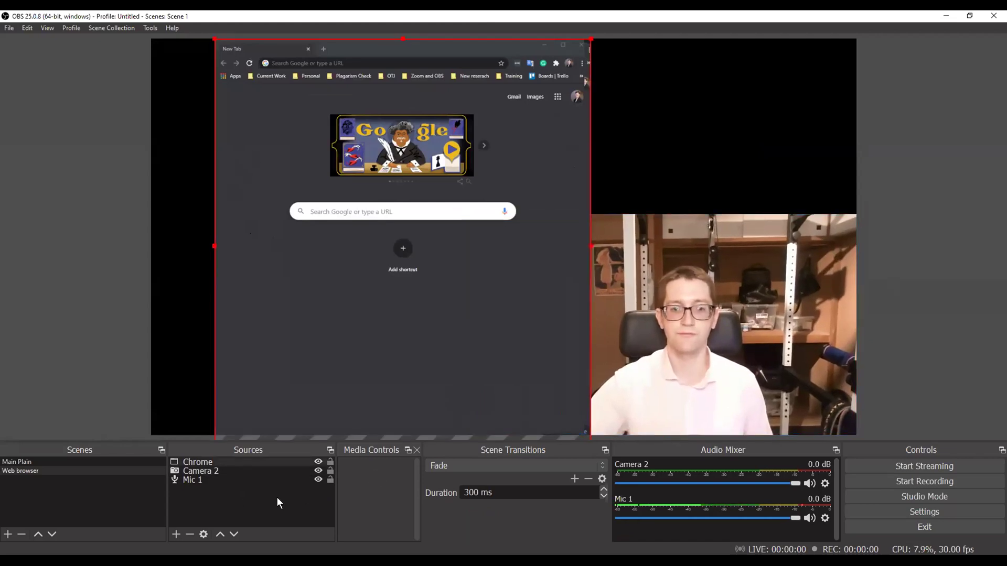
Hide Camera 2, Mic 1 and Chrome, show only Camera 2 and Chrome again, and review the source types available to add
{"action": "left_click", "coordinate": [318, 471]}
{"action": "left_click", "coordinate": [318, 480]}
{"action": "left_click", "coordinate": [318, 462]}
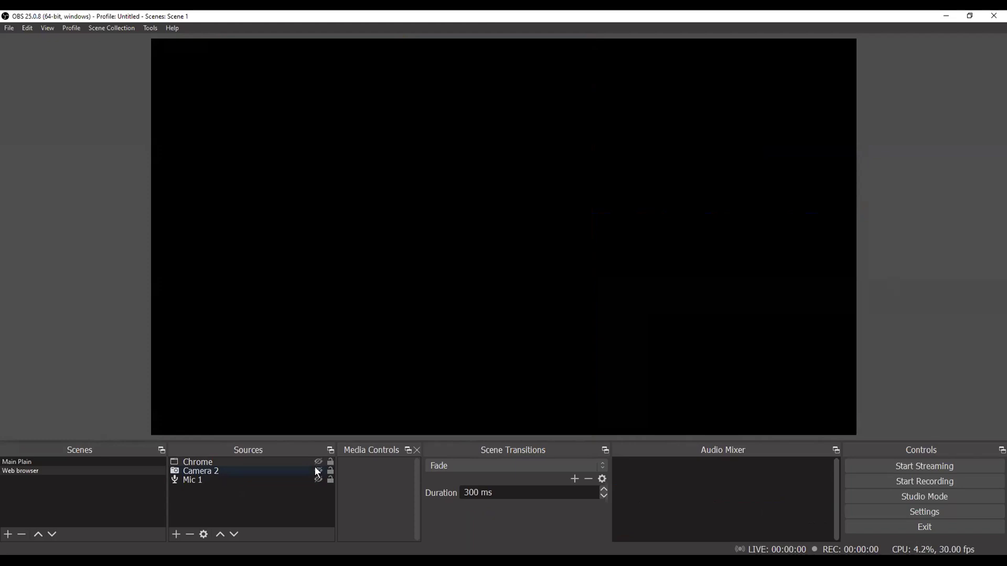
{"action": "left_click", "coordinate": [318, 470]}
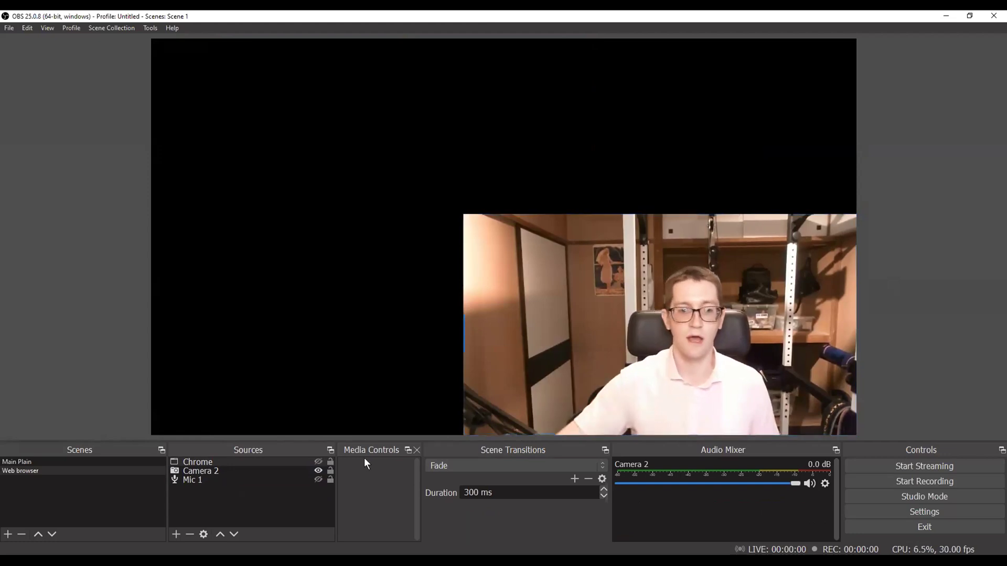
{"action": "left_click", "coordinate": [318, 461]}
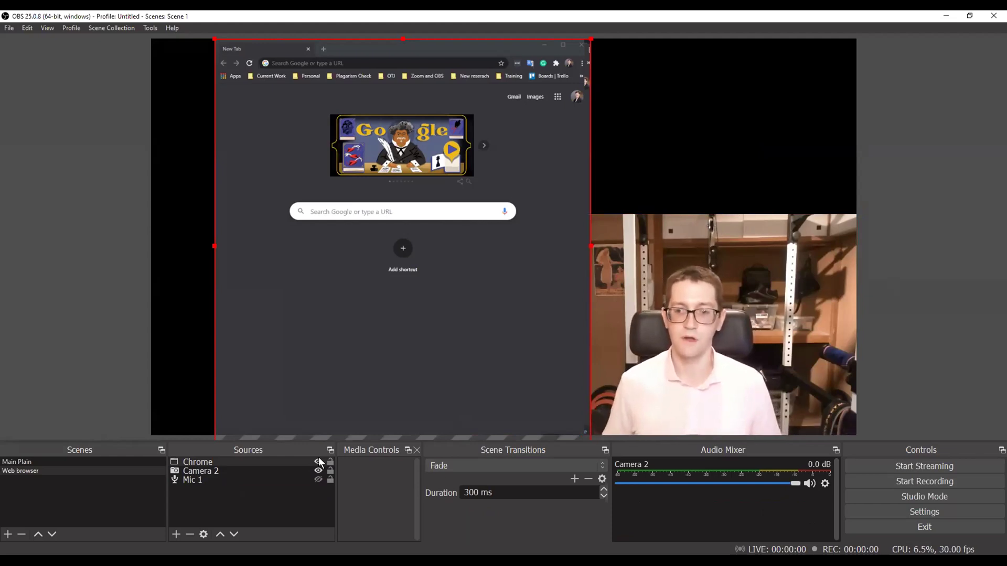
{"action": "left_click", "coordinate": [176, 534]}
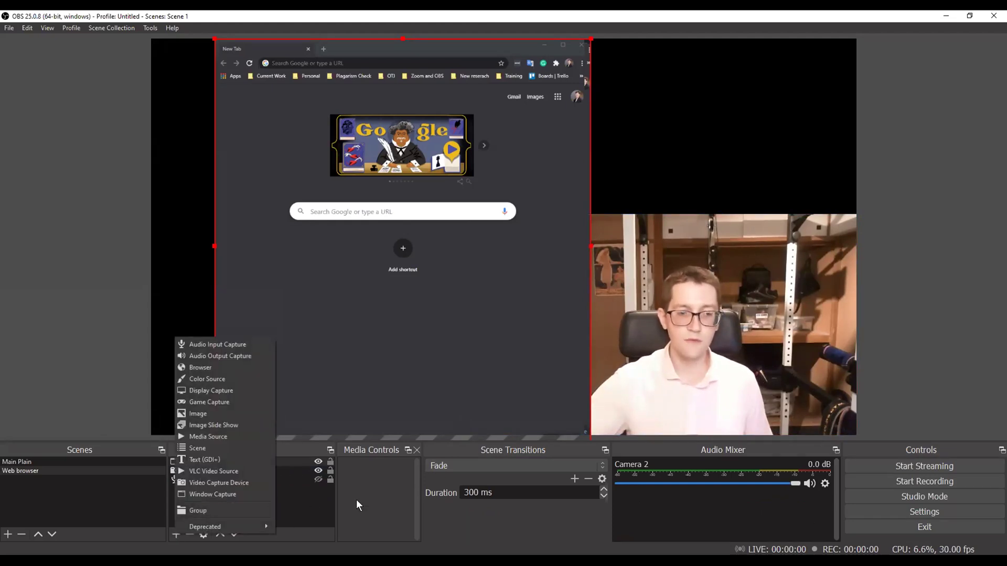
{"action": "left_click", "coordinate": [381, 508]}
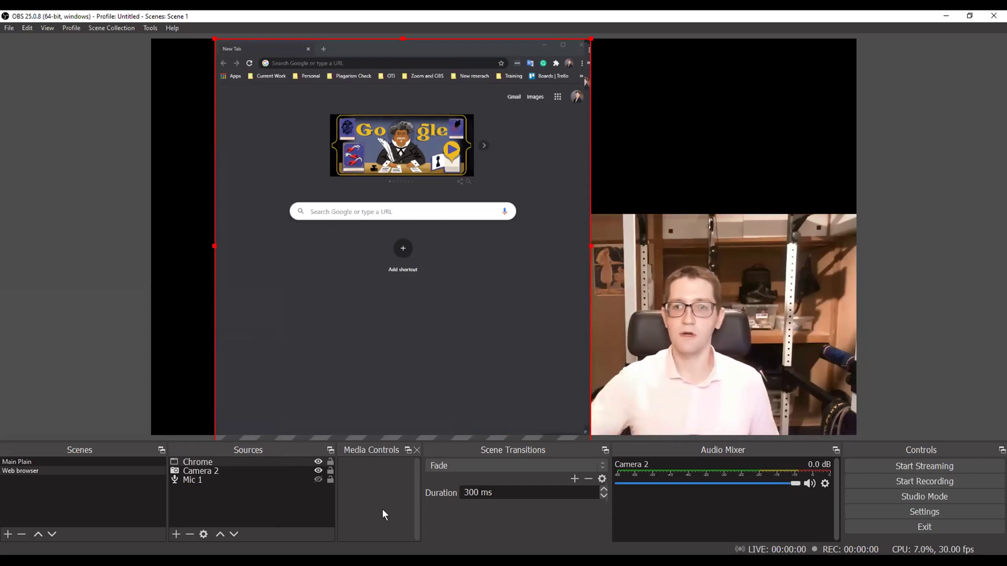
Move Camera 2 up to the upper-right area of the canvas, still partly behind the Chrome capture
{"action": "left_click", "coordinate": [703, 285]}
{"action": "left_click_drag", "start_coordinate": [468, 220], "coordinate": [485, 51]}
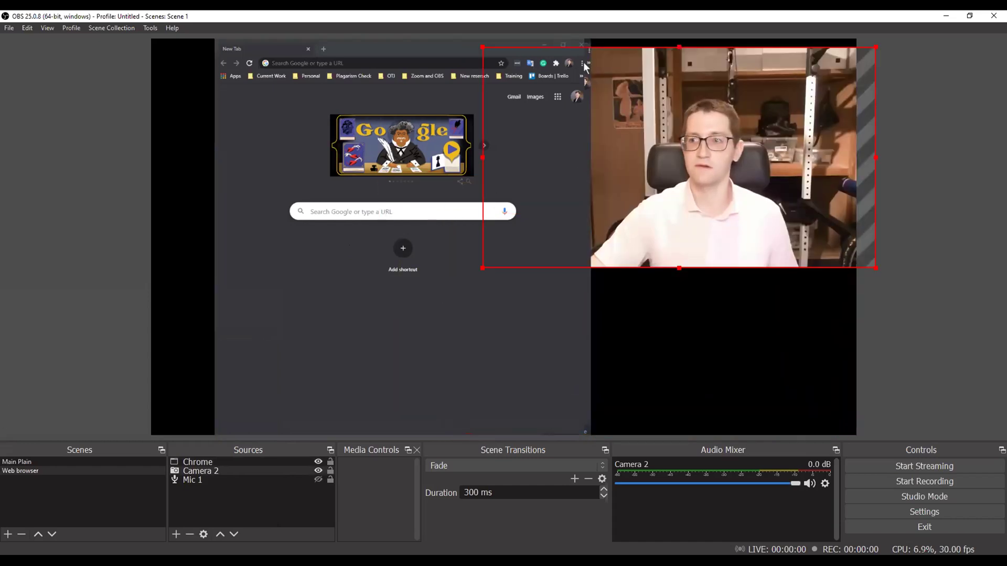
{"action": "left_click", "coordinate": [985, 17]}
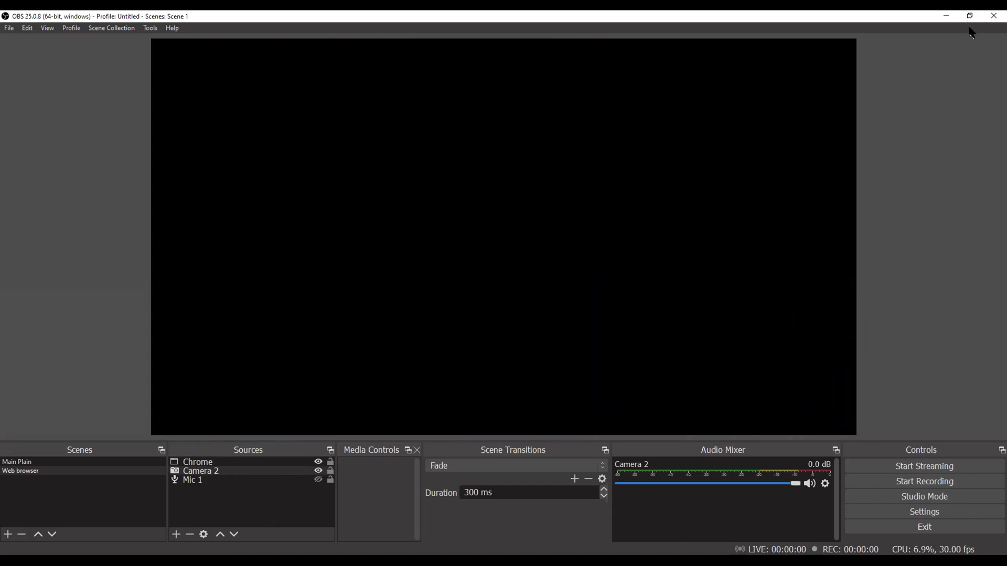